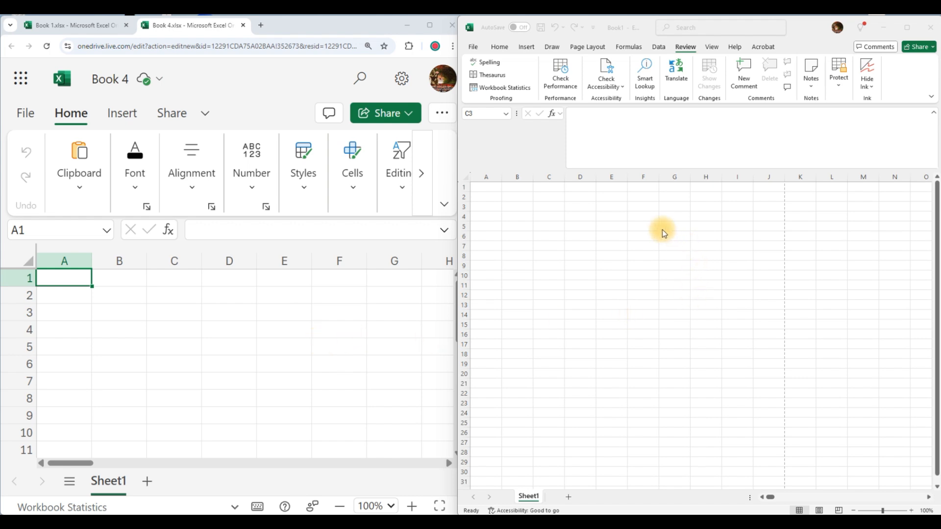
# Close the Excel for the web browser copy and maximize the desktop Excel window.
pyautogui.click(374, 25)
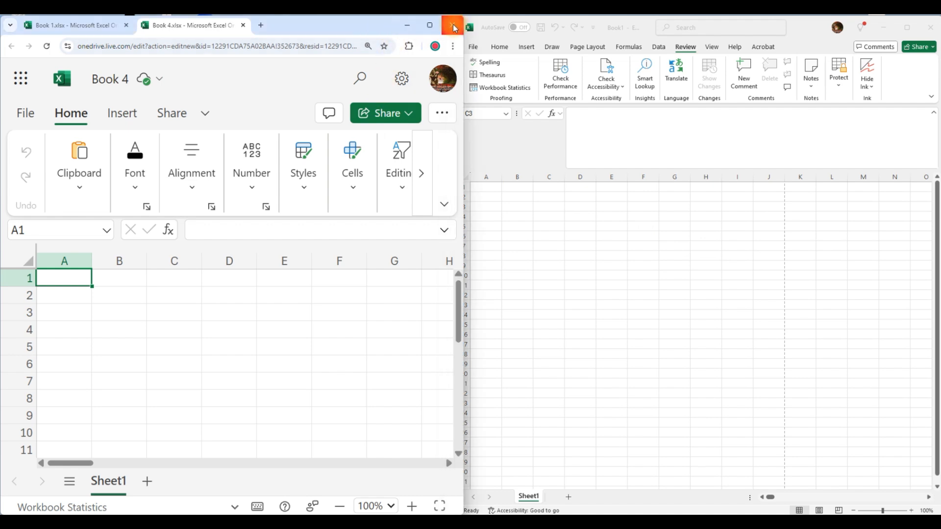
pyautogui.click(453, 25)
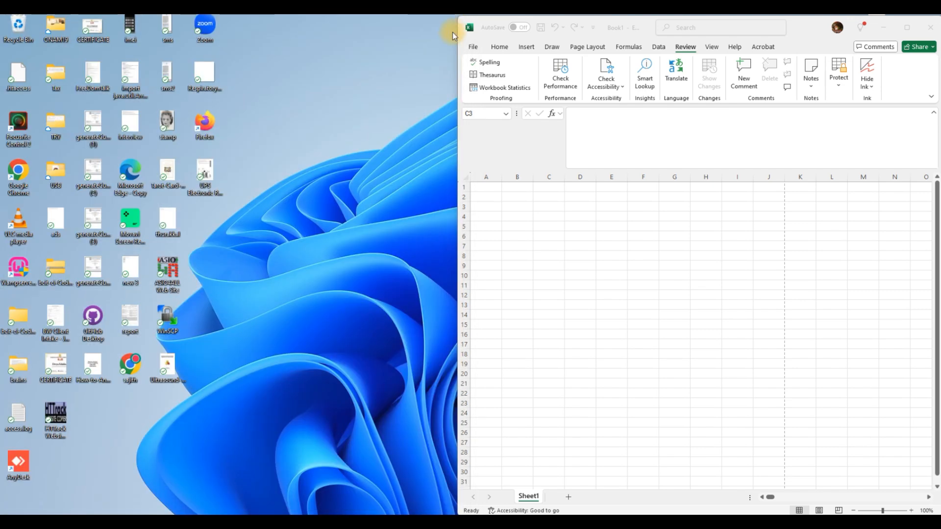
pyautogui.click(907, 28)
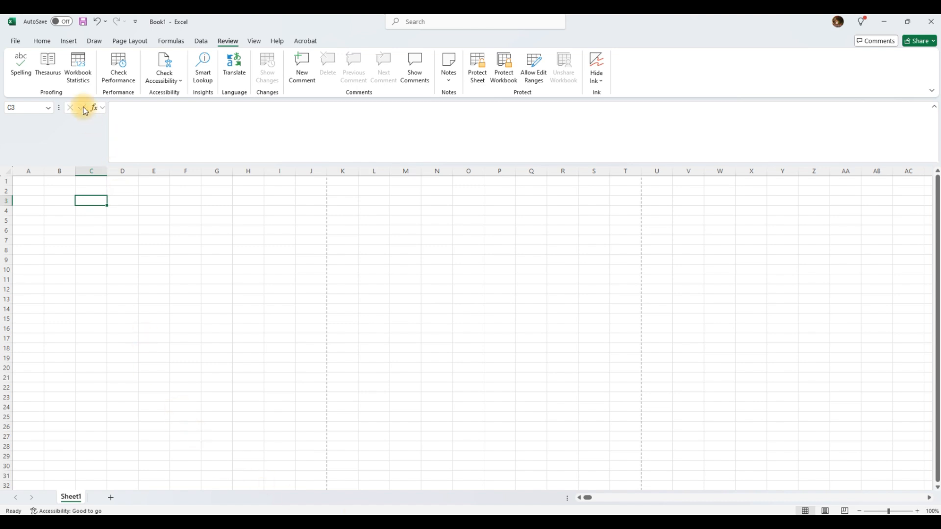
# Create a new blank workbook, Book3, from the File backstage.
pyautogui.click(15, 41)
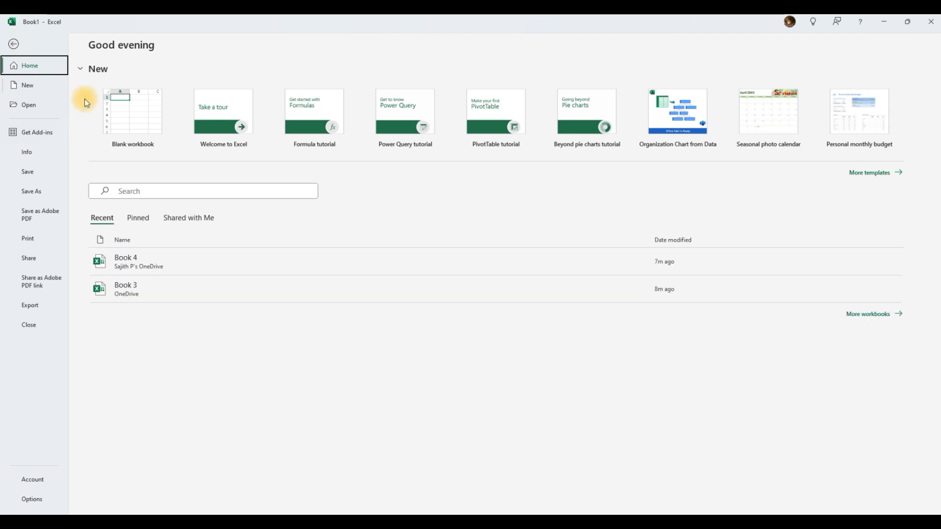
pyautogui.click(137, 122)
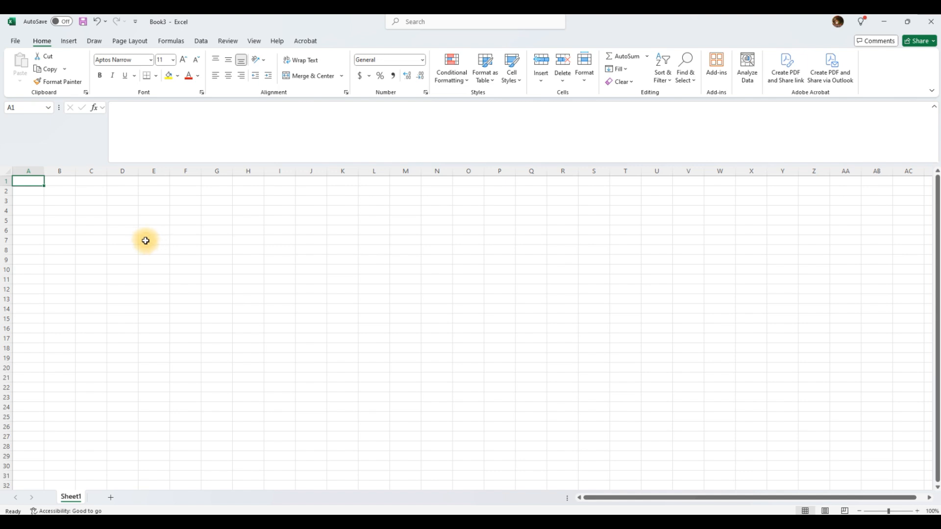
pyautogui.click(21, 44)
pyautogui.click(16, 42)
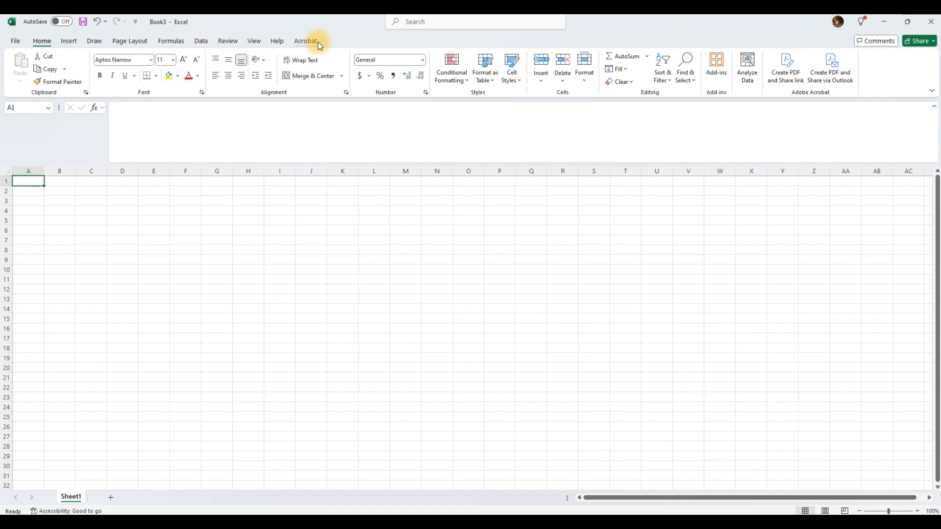
pyautogui.click(69, 42)
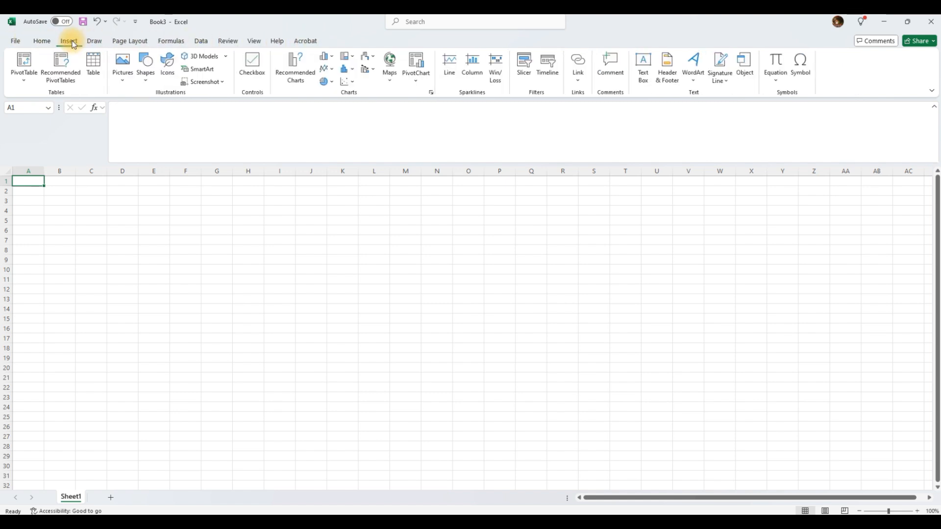
pyautogui.click(43, 40)
pyautogui.click(64, 42)
pyautogui.click(42, 41)
pyautogui.click(64, 43)
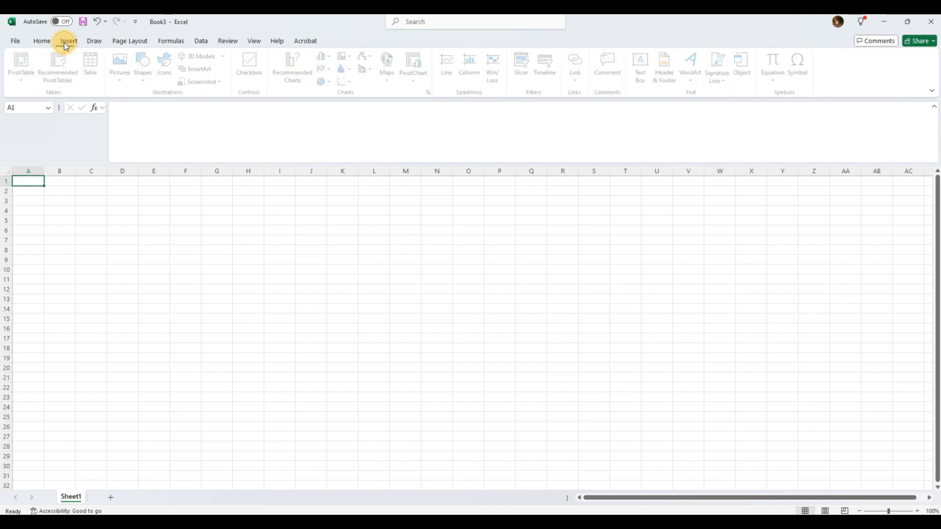
pyautogui.click(93, 42)
pyautogui.click(134, 42)
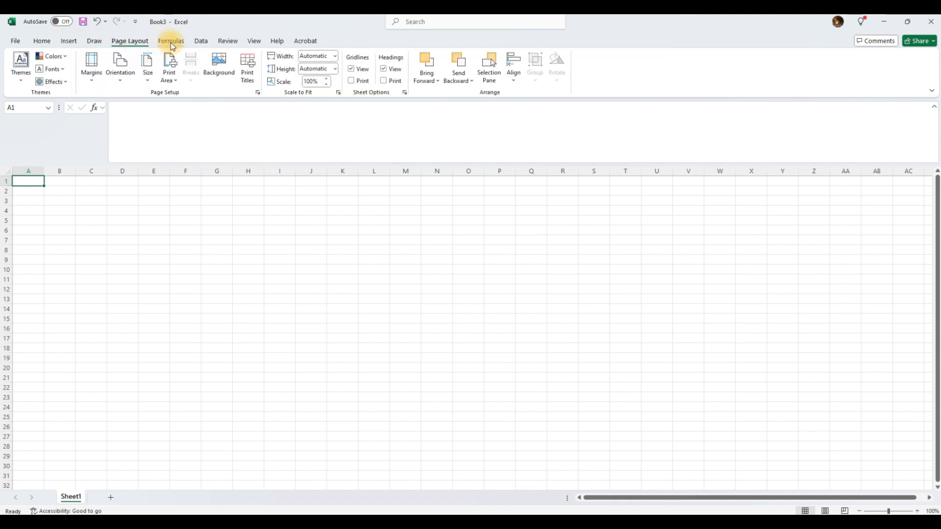
pyautogui.click(171, 42)
pyautogui.click(201, 42)
pyautogui.click(234, 42)
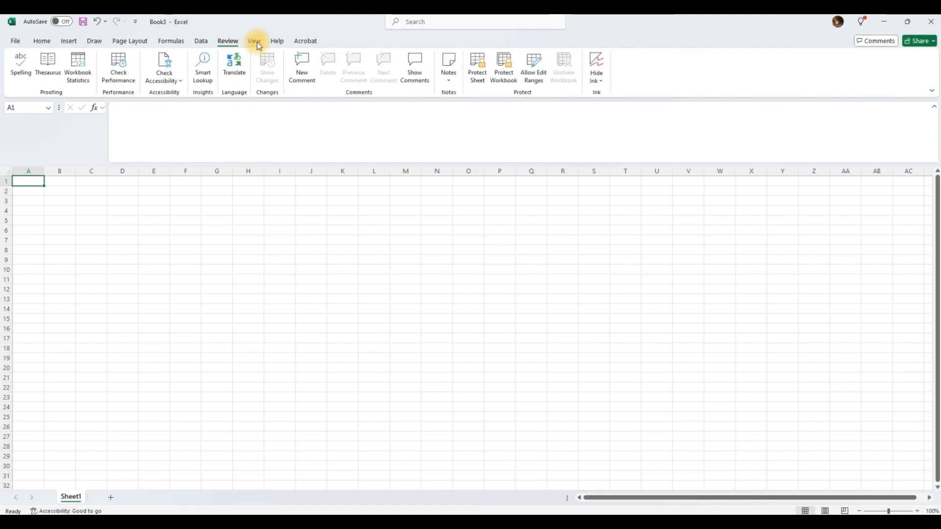
pyautogui.click(255, 42)
pyautogui.click(278, 42)
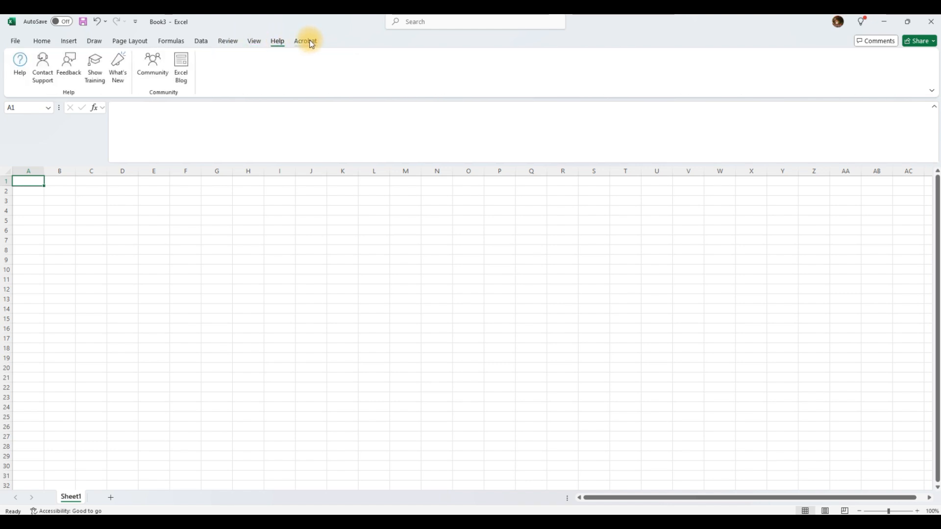
pyautogui.click(307, 42)
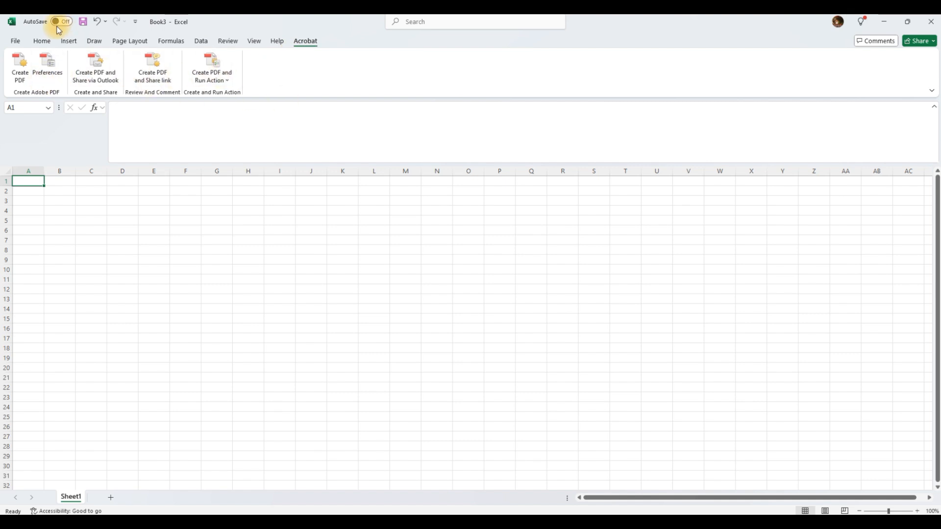
pyautogui.click(40, 43)
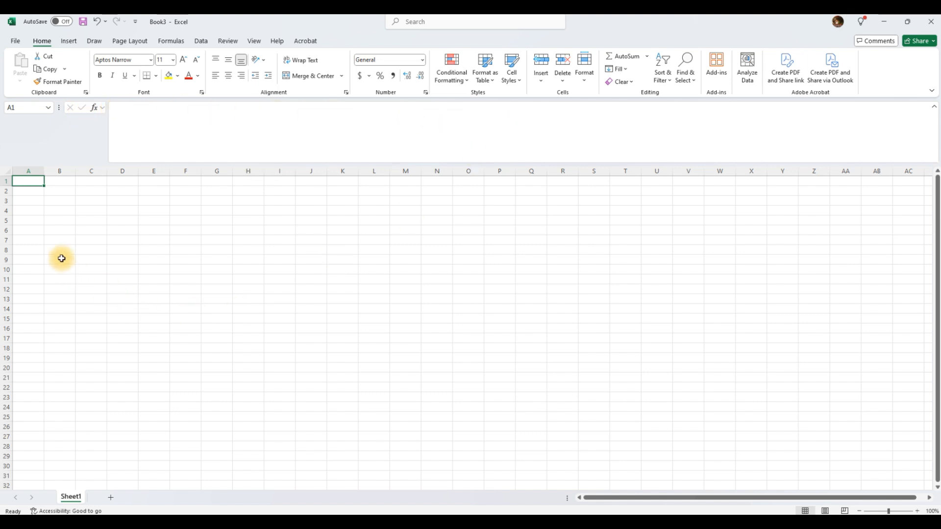
pyautogui.click(40, 239)
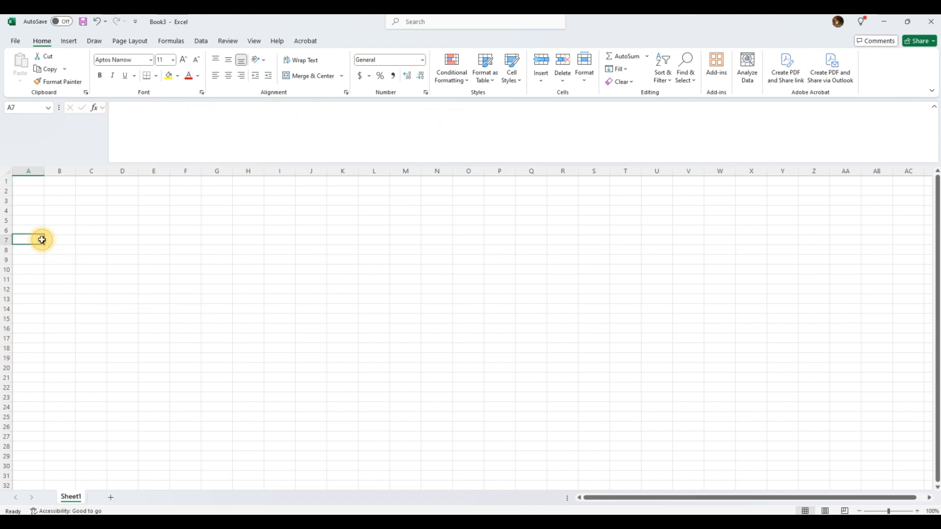
pyautogui.click(27, 185)
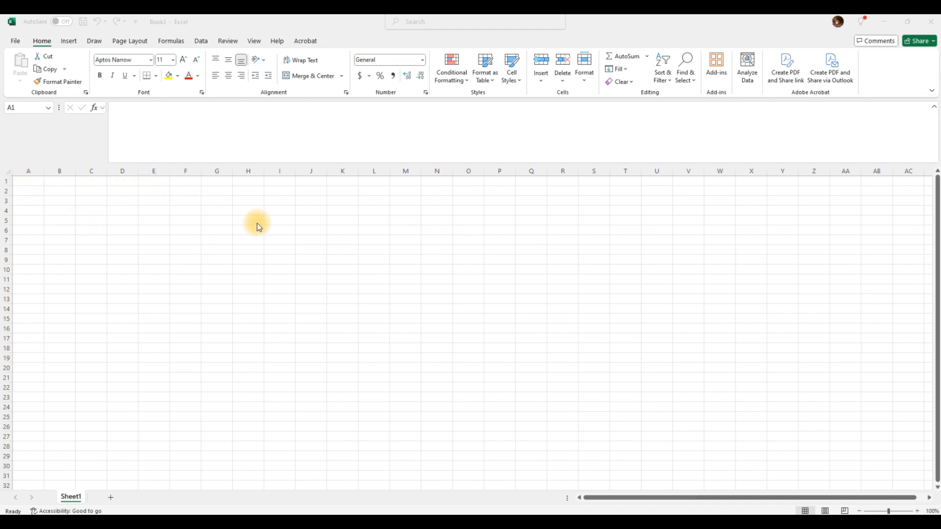
pyautogui.click(212, 230)
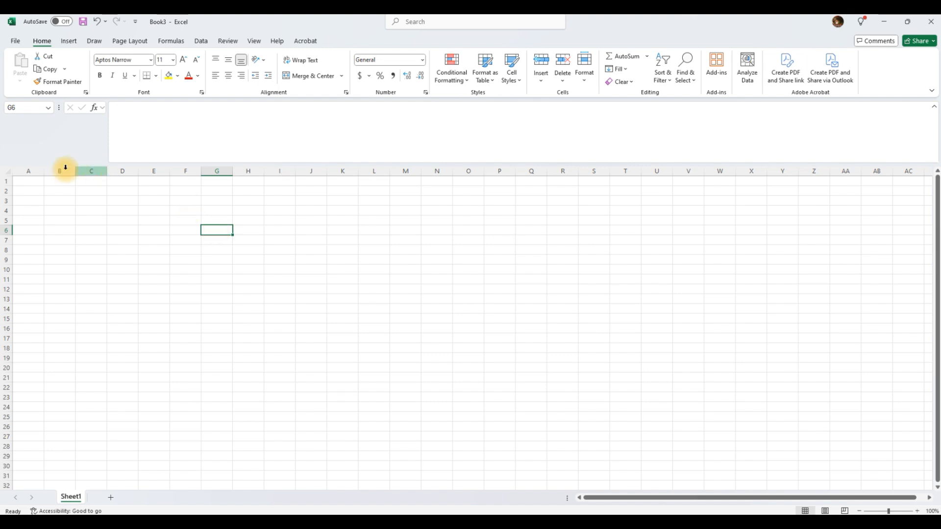
pyautogui.click(38, 183)
pyautogui.click(27, 202)
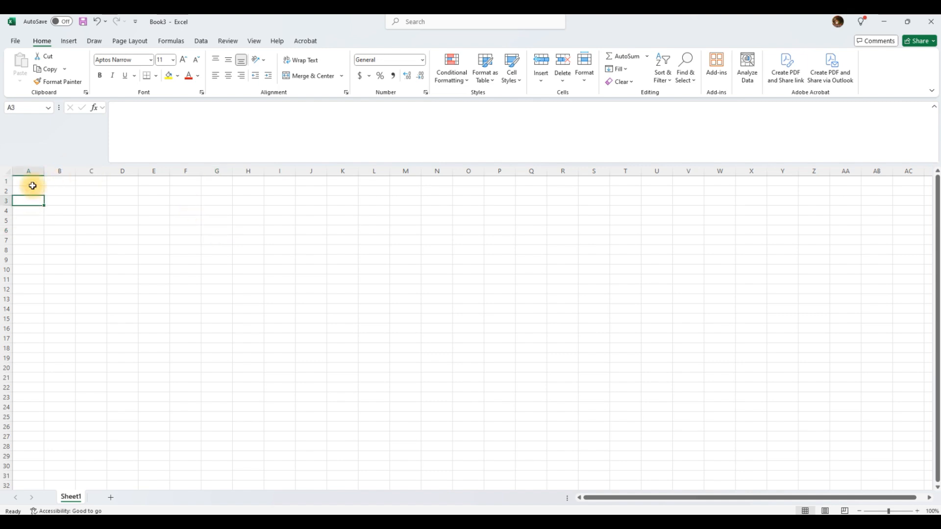
pyautogui.moveTo(7, 182); pyautogui.dragTo(11, 326)
pyautogui.click(26, 228)
pyautogui.click(37, 183)
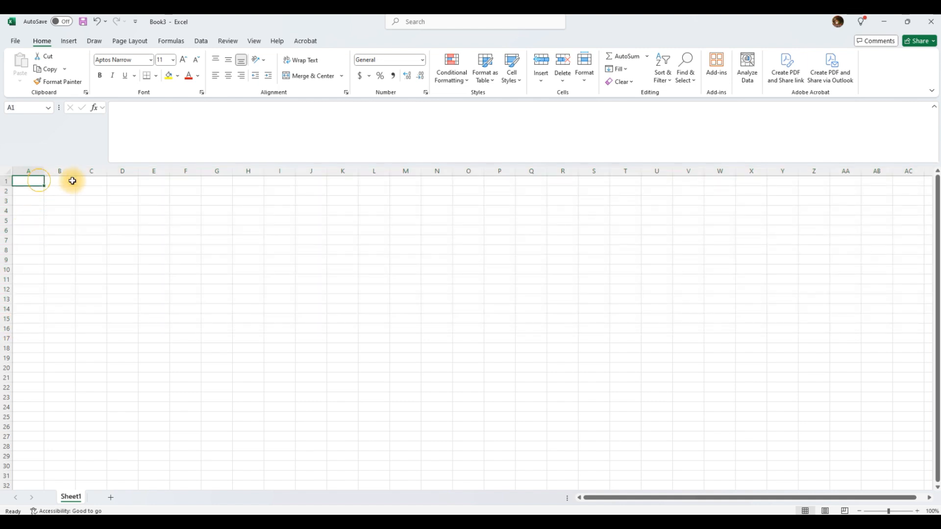
pyautogui.click(117, 182)
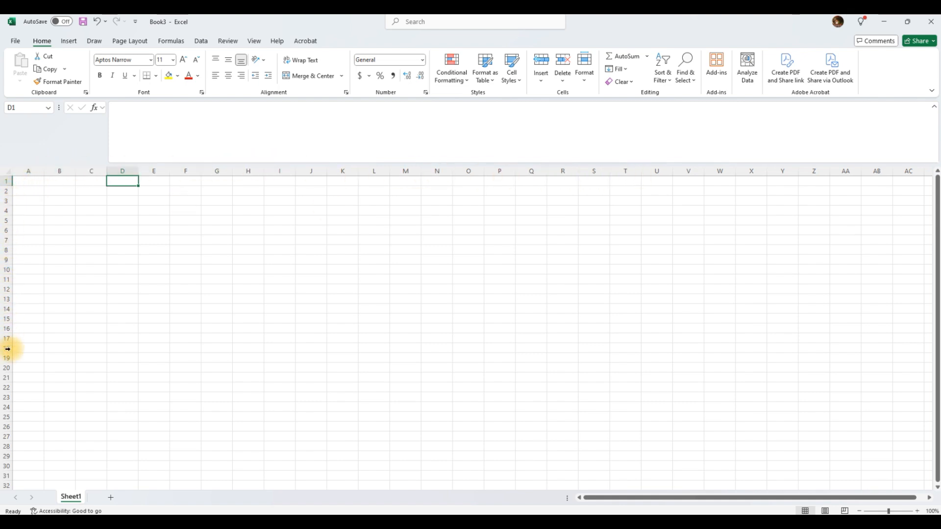
pyautogui.click(116, 229)
pyautogui.click(334, 229)
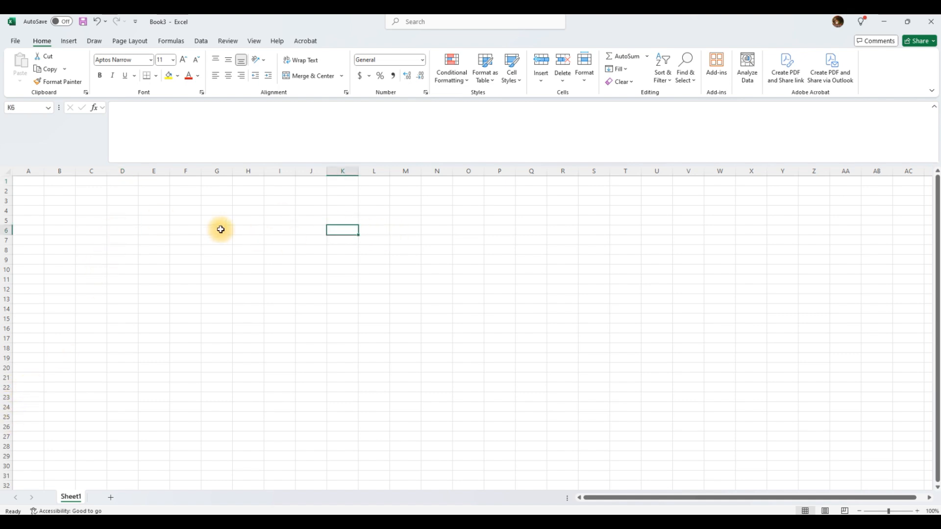
pyautogui.click(221, 221)
pyautogui.click(218, 210)
pyautogui.click(217, 200)
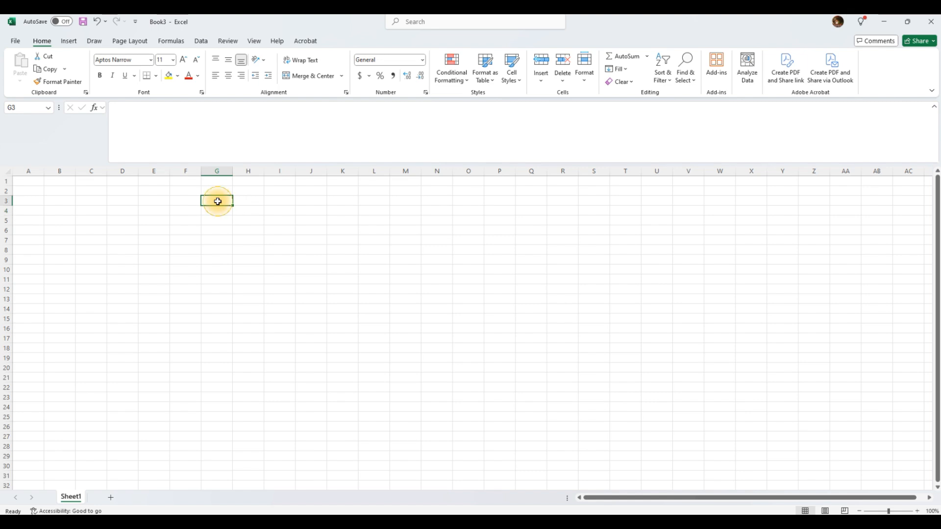
pyautogui.click(19, 108)
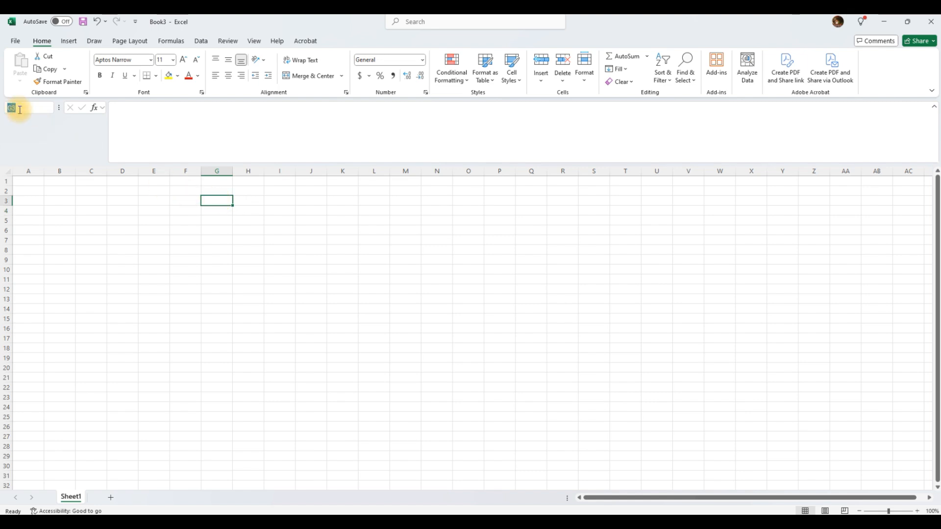
pyautogui.moveTo(22, 108); pyautogui.dragTo(5, 108)
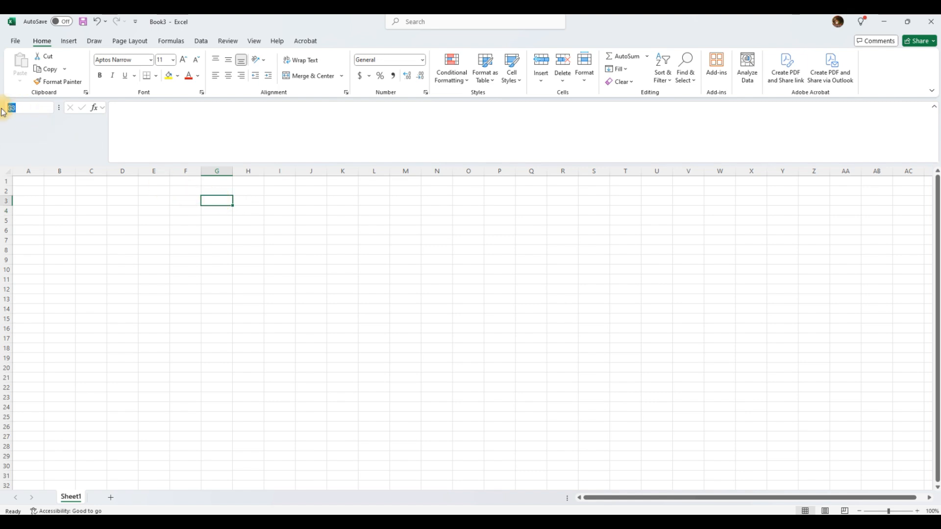
pyautogui.click(123, 211)
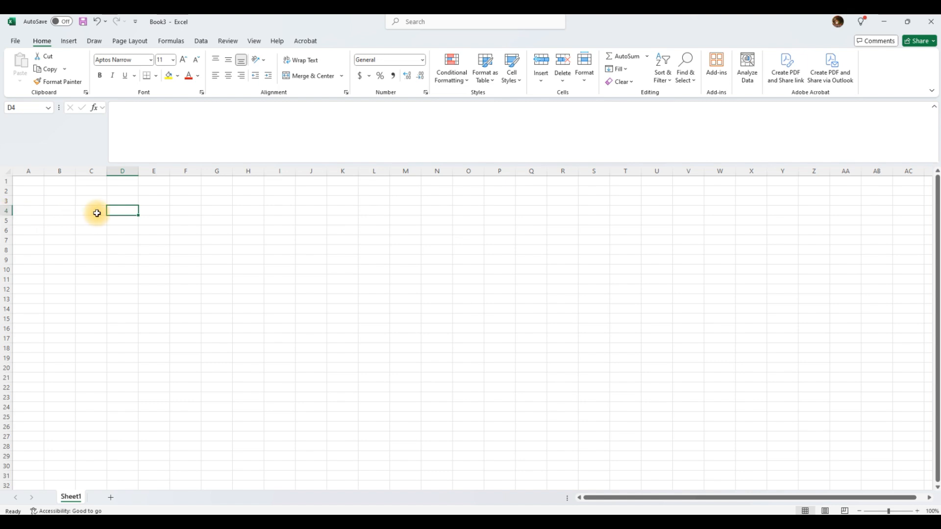
pyautogui.click(18, 107)
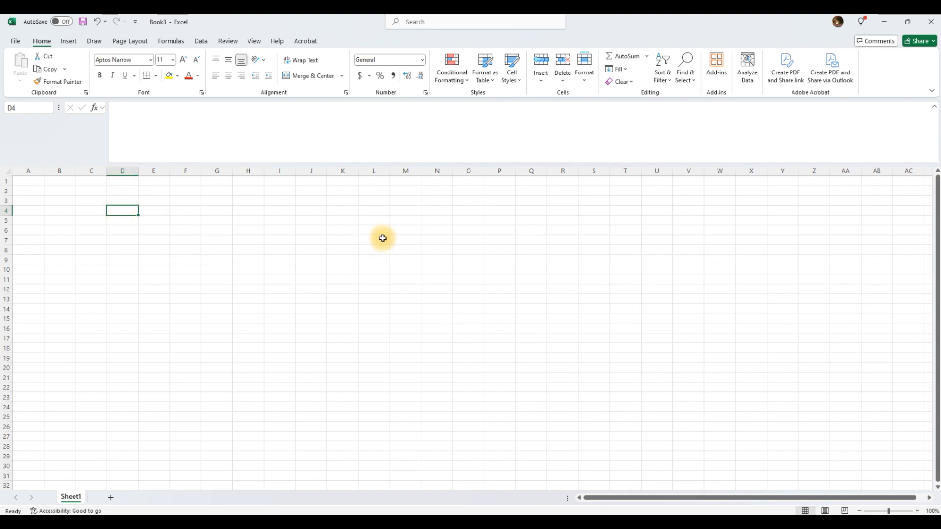
pyautogui.click(505, 221)
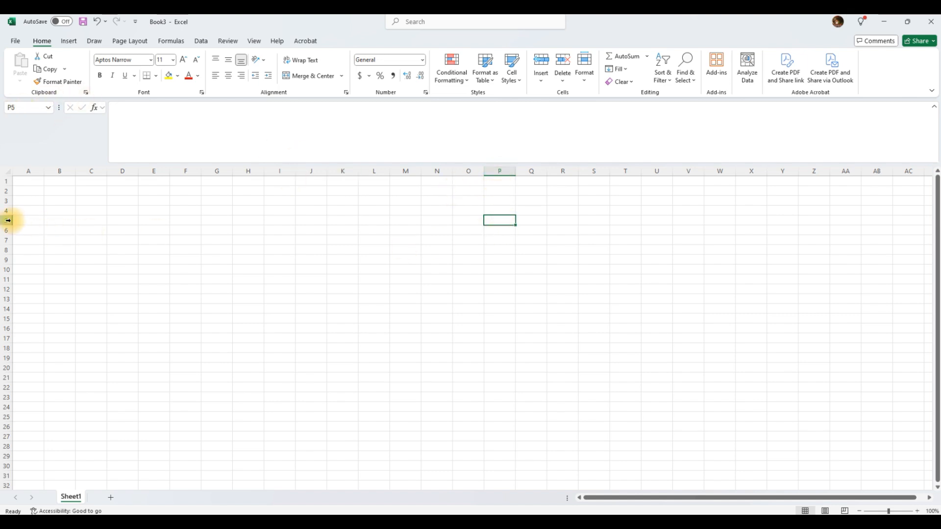
pyautogui.click(30, 184)
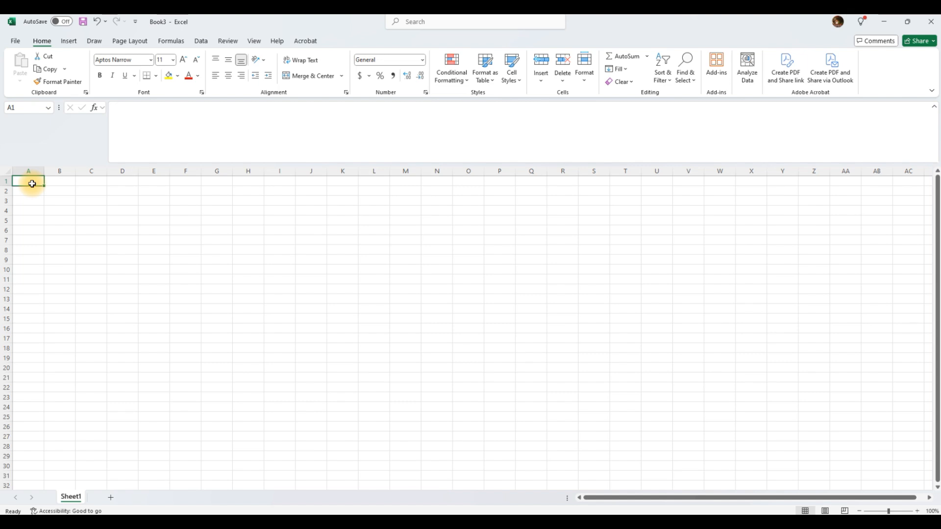
# Jump repeatedly between A1 and the last row, 1048576, of column A.
pyautogui.hotkey('ctrl', 'Down')
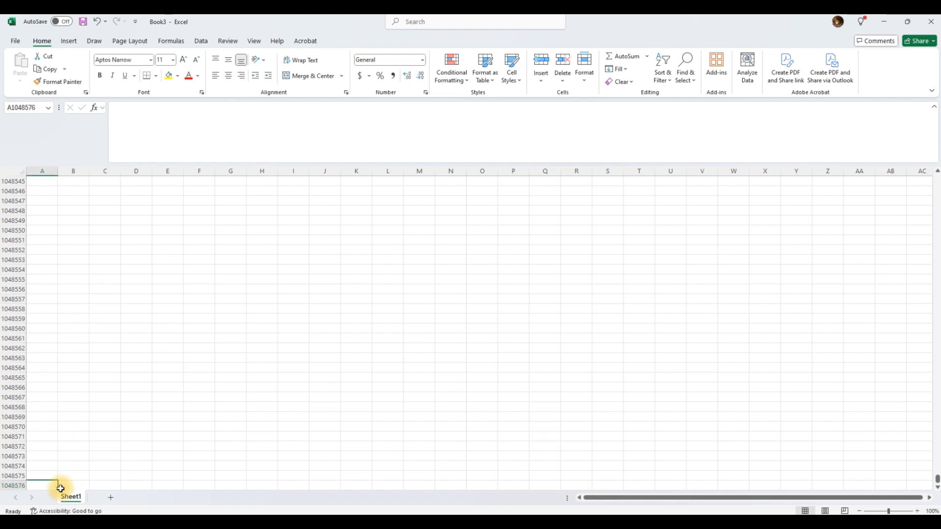
pyautogui.hotkey('ctrl', 'Up')
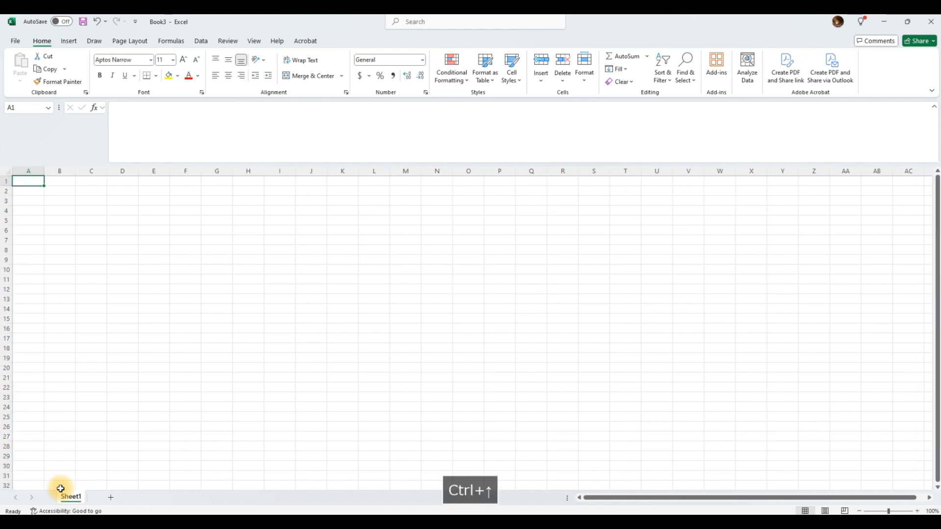
pyautogui.hotkey('ctrl', 'Down')
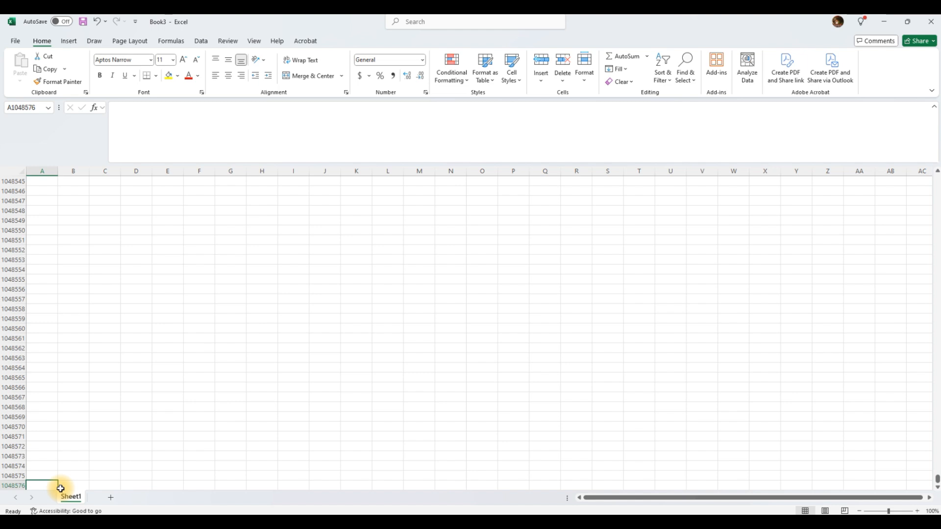
pyautogui.hotkey('ctrl', 'Up')
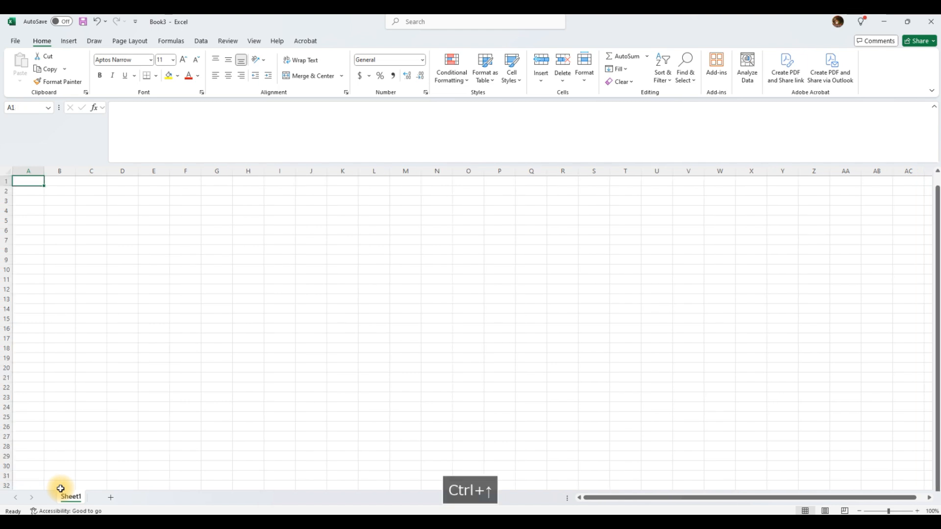
pyautogui.hotkey('ctrl', 'Down')
pyautogui.hotkey('ctrl', 'Up')
pyautogui.hotkey('ctrl', 'Down')
pyautogui.hotkey('ctrl', 'Up')
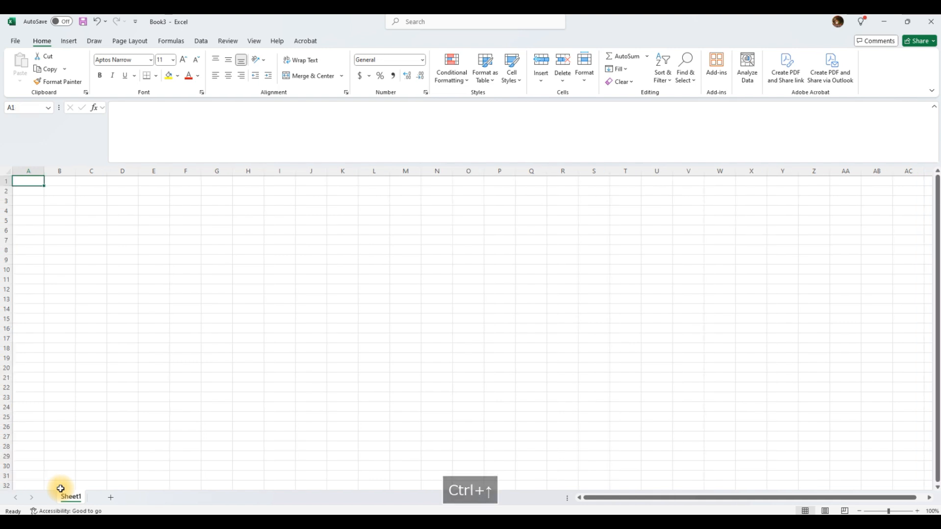
pyautogui.hotkey('ctrl', 'Down')
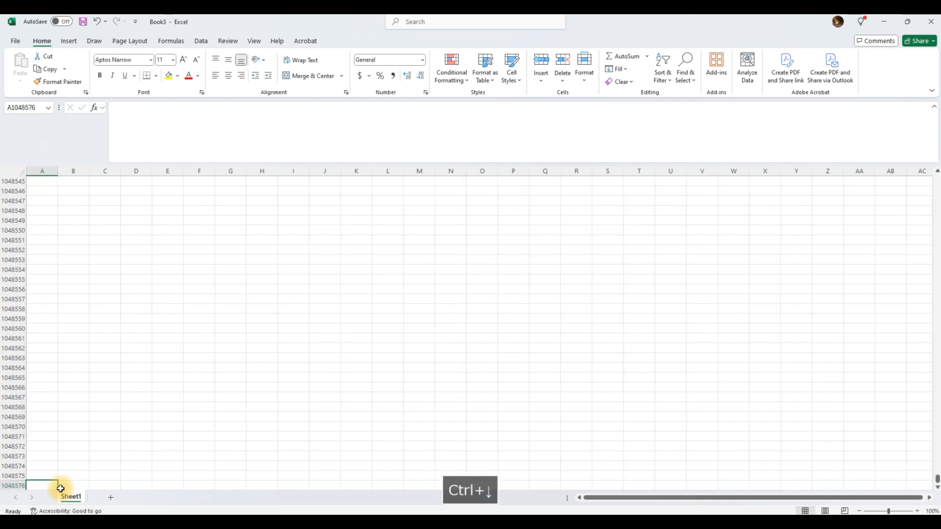
pyautogui.hotkey('ctrl', 'Up')
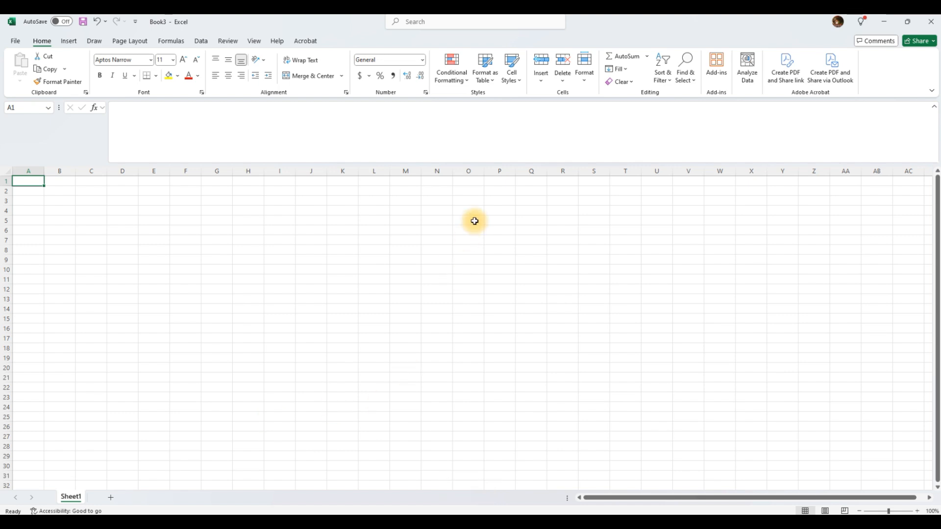
# From O1, jump to the bottom row, back to A1, then across to column XFD.
pyautogui.click(473, 182)
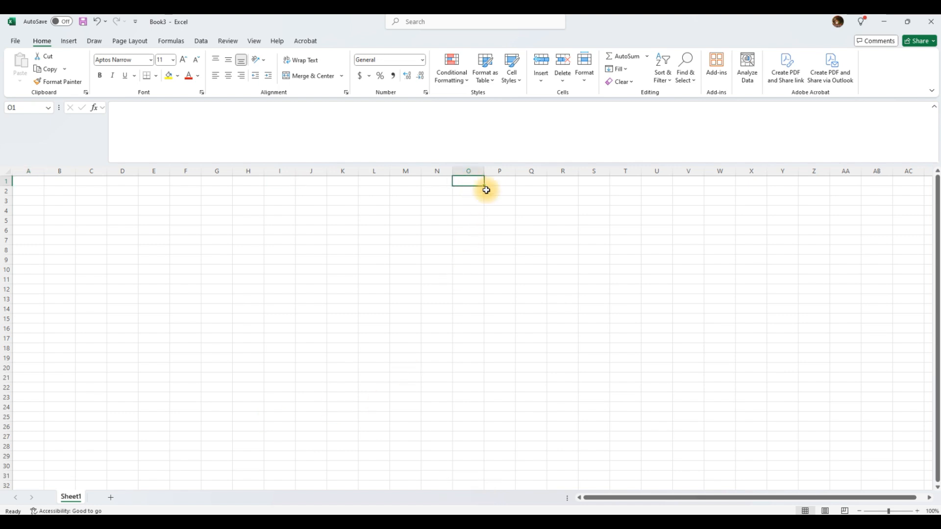
pyautogui.hotkey('ctrl', 'Down')
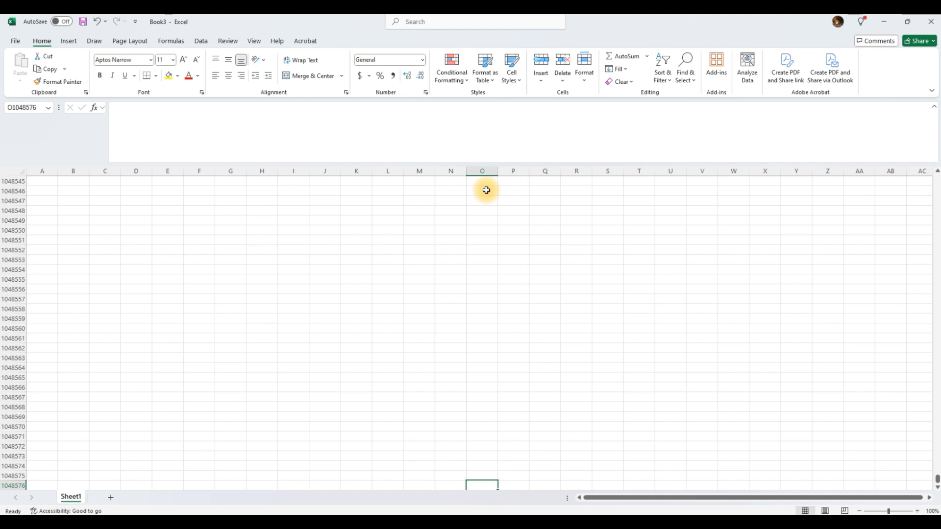
pyautogui.hotkey('ctrl', 'Left')
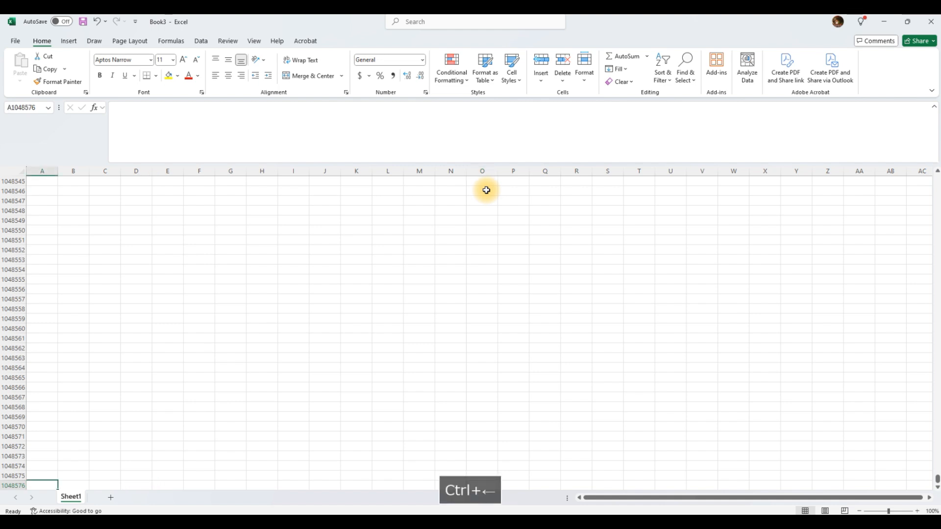
pyautogui.hotkey('ctrl', 'Up')
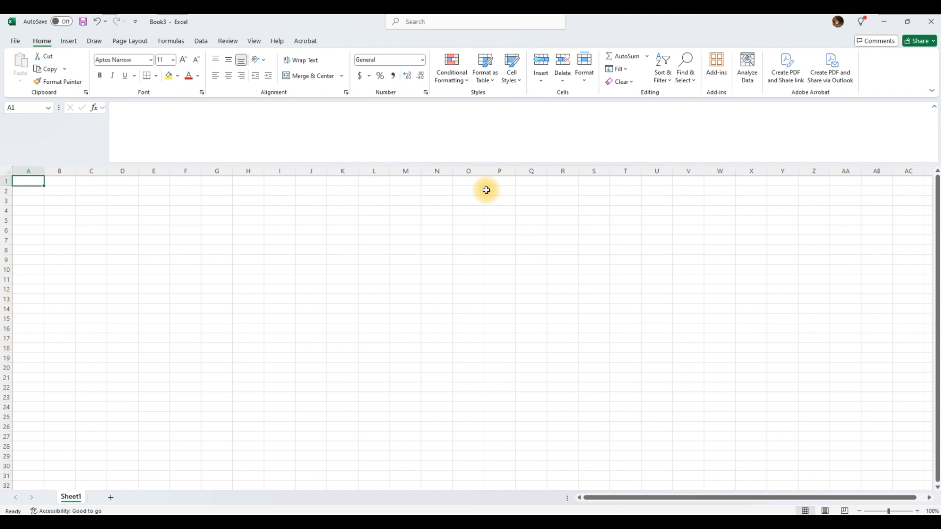
pyautogui.hotkey('ctrl', 'Right')
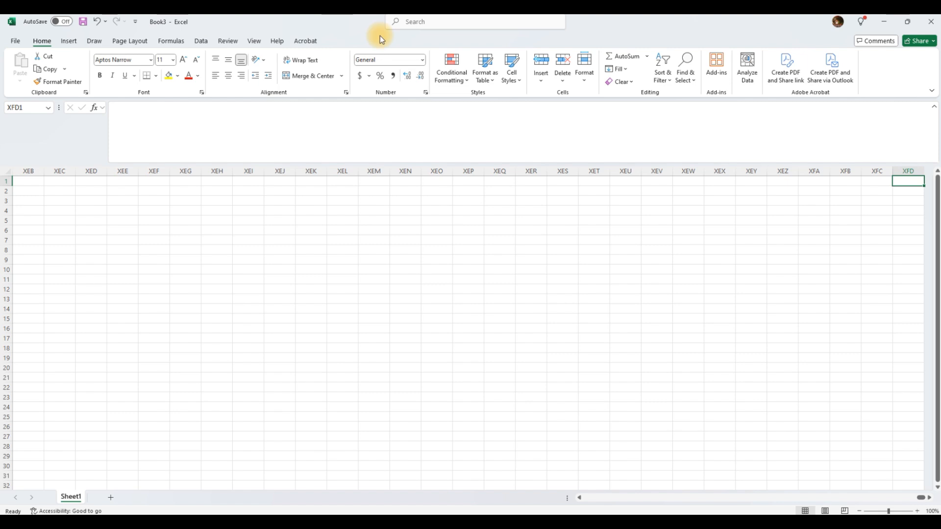
# Enter 16384 in cell XEN8, then jump back to column A in row 1.
pyautogui.click(395, 251)
pyautogui.write('1')
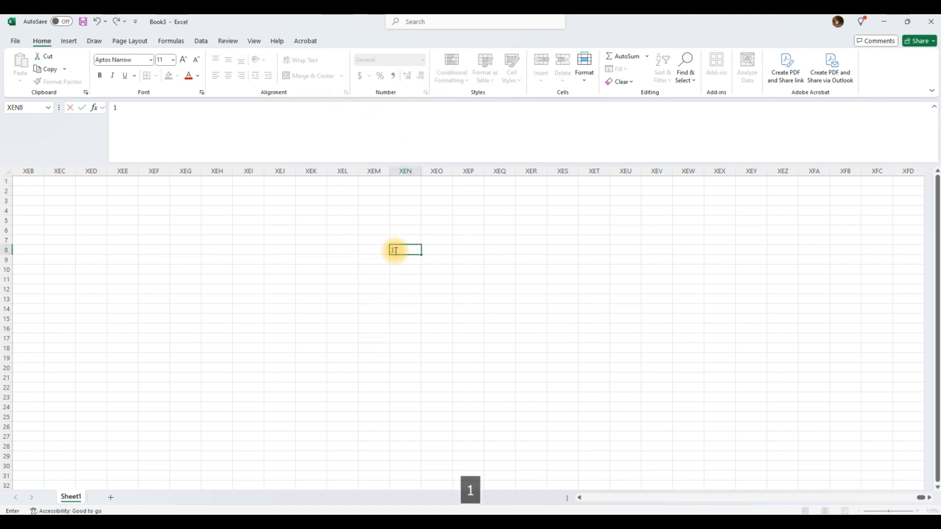
pyautogui.write('6384')
pyautogui.click(403, 267)
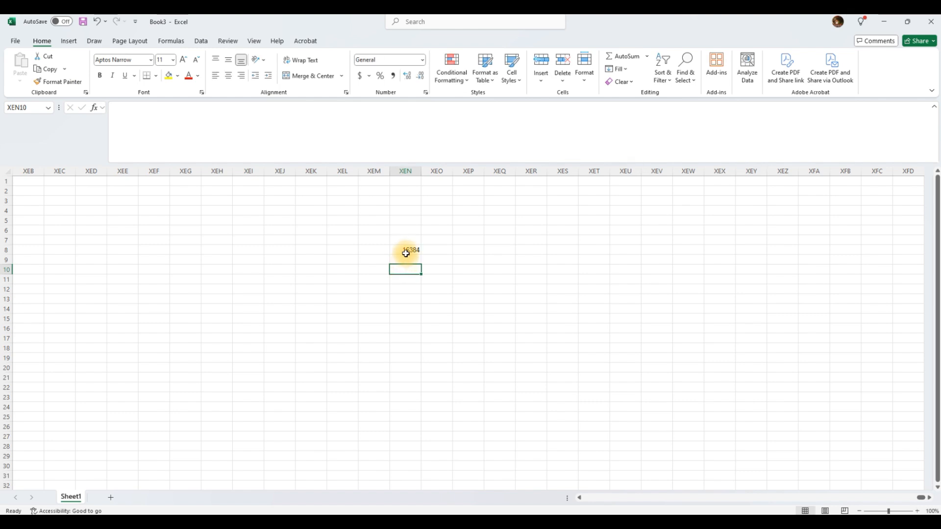
pyautogui.click(406, 252)
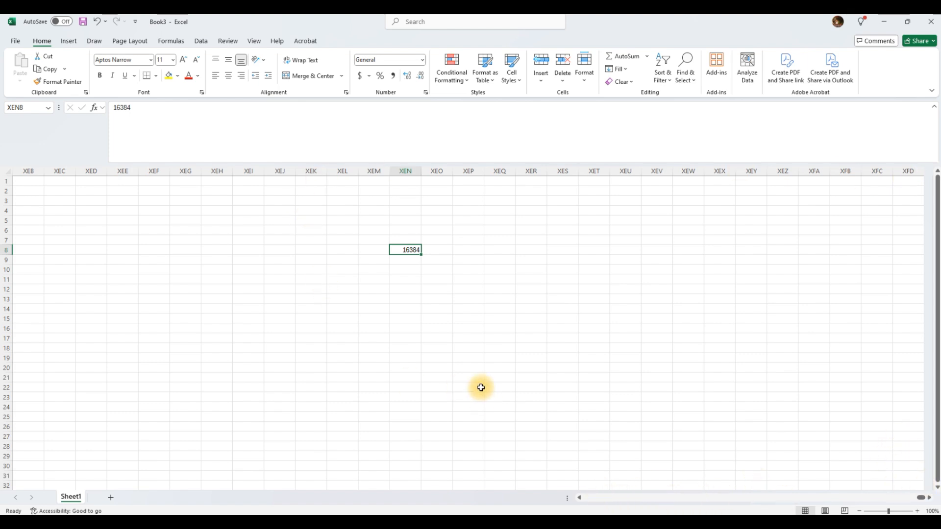
pyautogui.press('Up')
pyautogui.press('Up')
pyautogui.press('Up')
pyautogui.press('Up')
pyautogui.press('Up')
pyautogui.press('Up')
pyautogui.press('Up')
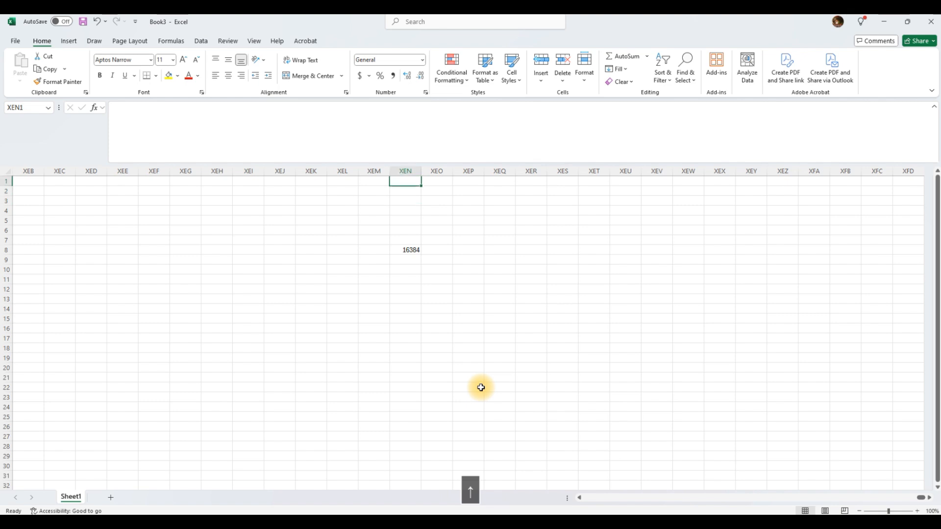
pyautogui.hotkey('ctrl', 'Left')
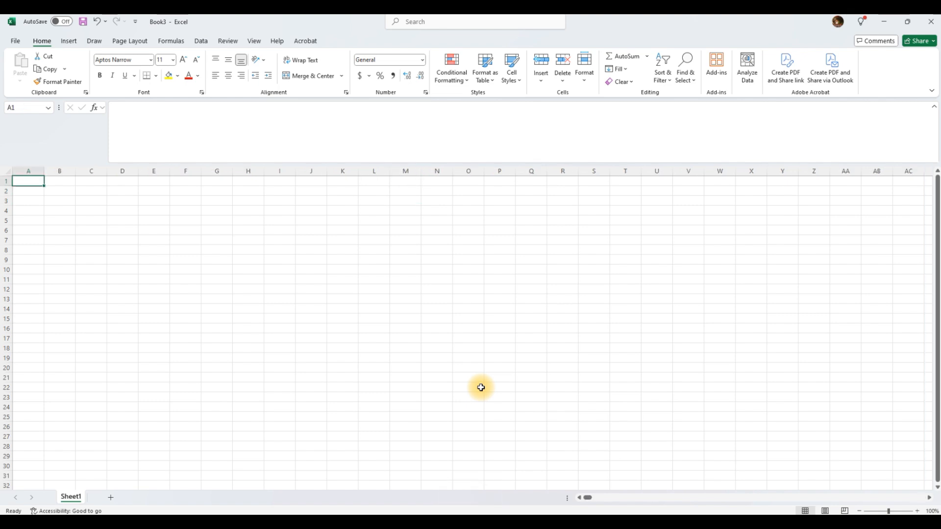
pyautogui.press('Right')
pyautogui.press('Right')
pyautogui.press('Right')
pyautogui.press('Right')
pyautogui.press('Right')
pyautogui.press('Right')
pyautogui.press('Right')
pyautogui.press('Right')
pyautogui.press('Right')
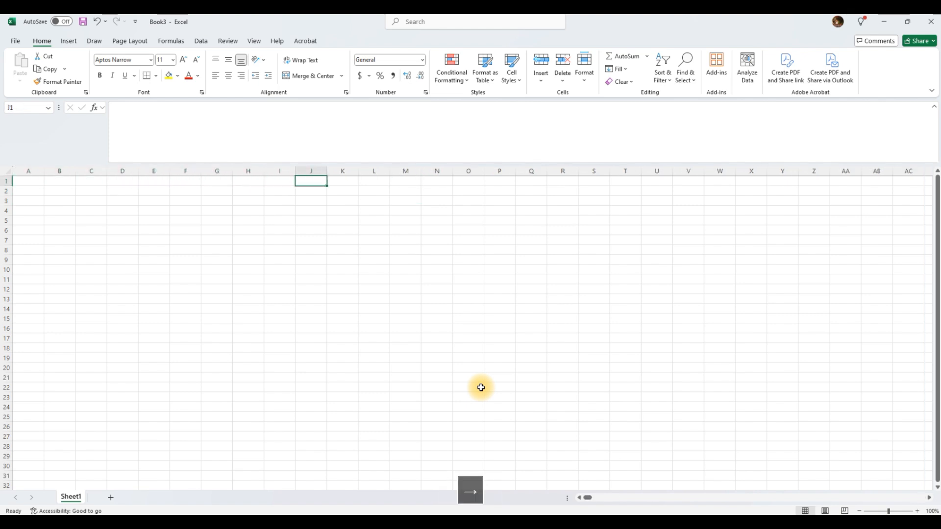
pyautogui.press('Right')
pyautogui.press('Right')
pyautogui.press('Right')
pyautogui.press('Right')
pyautogui.press('Right')
pyautogui.press('Right')
pyautogui.press('Right')
pyautogui.press('Right')
pyautogui.press('Right')
pyautogui.press('Right')
pyautogui.press('Right')
pyautogui.press('Right')
pyautogui.press('Right')
pyautogui.press('Right')
pyautogui.press('Right')
pyautogui.press('Right')
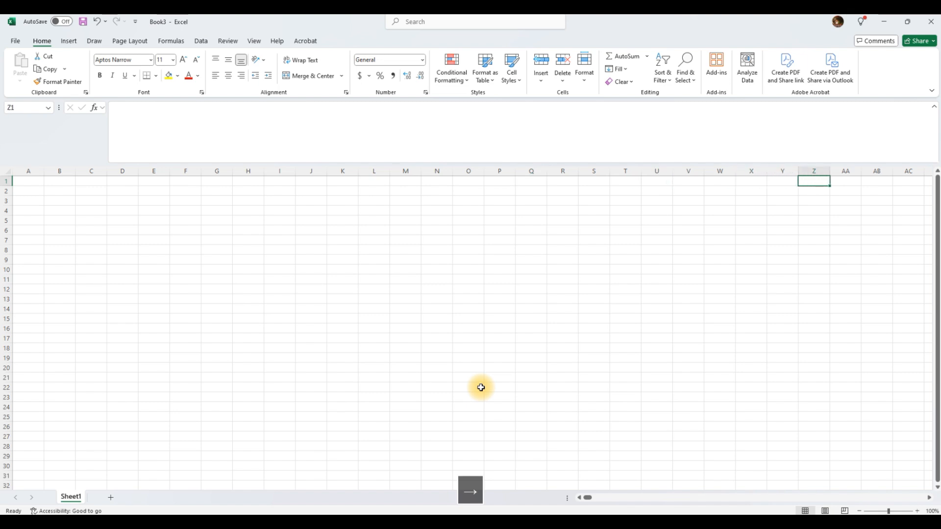
pyautogui.press('Right')
pyautogui.press('Right')
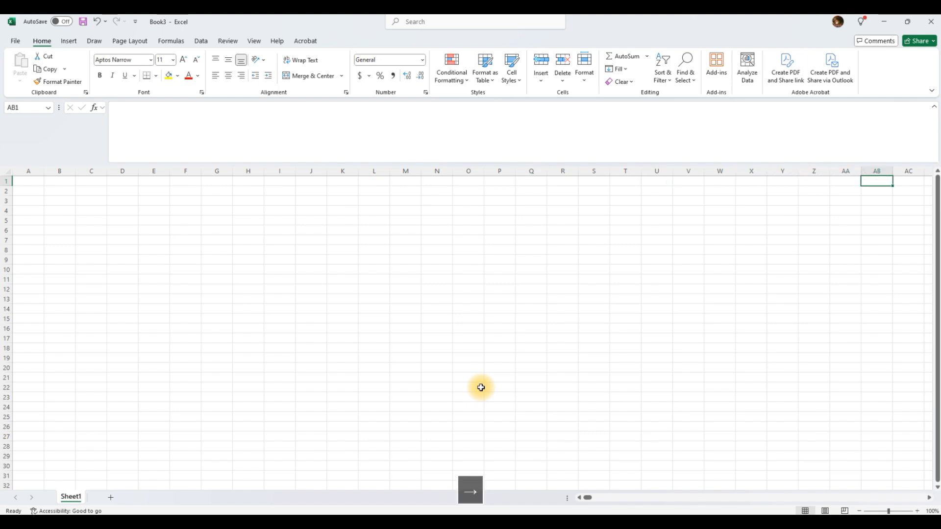
pyautogui.press('Right')
pyautogui.press('Right')
pyautogui.press('Right')
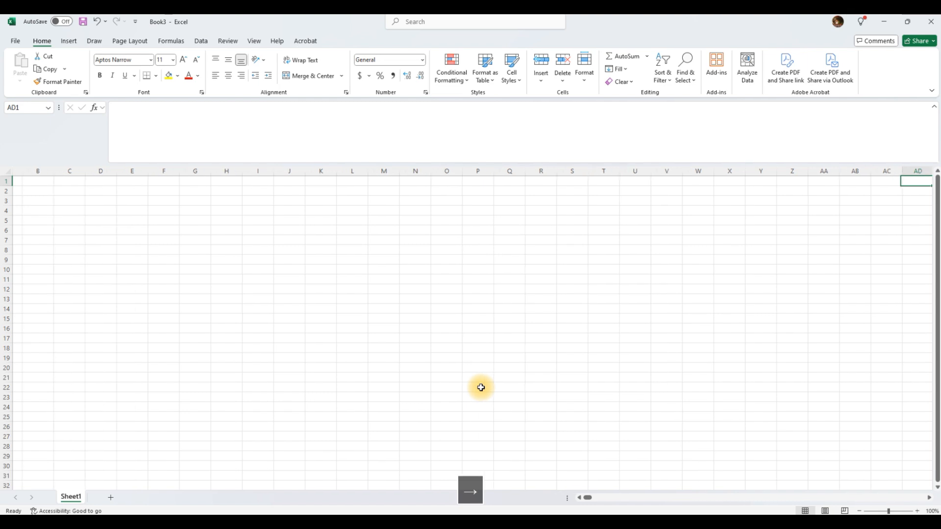
pyautogui.press('Right')
pyautogui.press('Right')
pyautogui.press('Right')
pyautogui.press('Right')
pyautogui.press('Right')
pyautogui.press('Right')
pyautogui.press('Right')
pyautogui.press('Right')
pyautogui.press('Right')
pyautogui.press('Right')
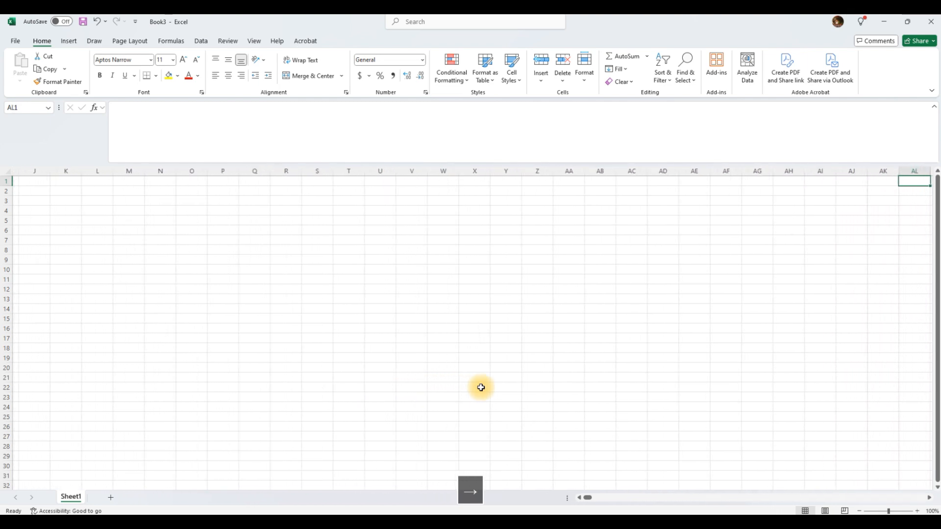
pyautogui.press('Right')
pyautogui.press('Right')
pyautogui.press('Right')
pyautogui.press('Right')
pyautogui.press('Right')
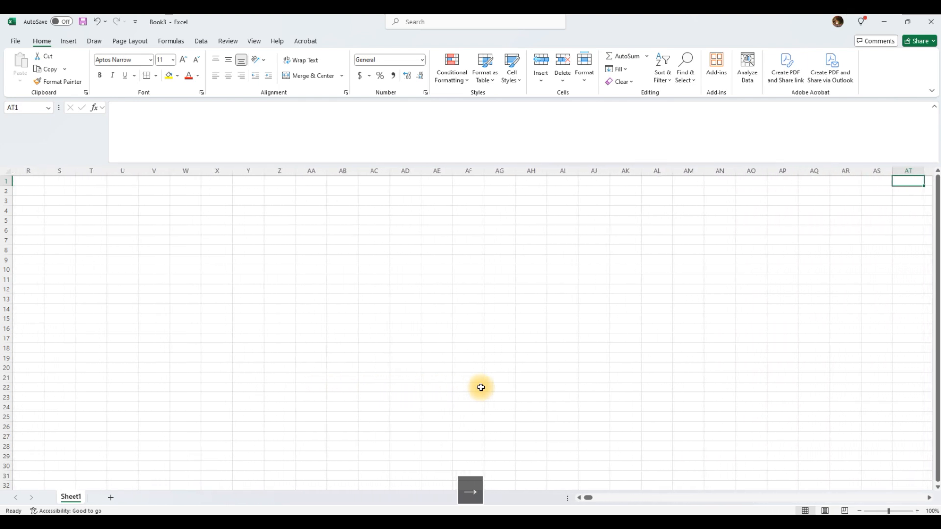
pyautogui.press('Down')
pyautogui.press('Down')
pyautogui.press('Down')
pyautogui.press('Down')
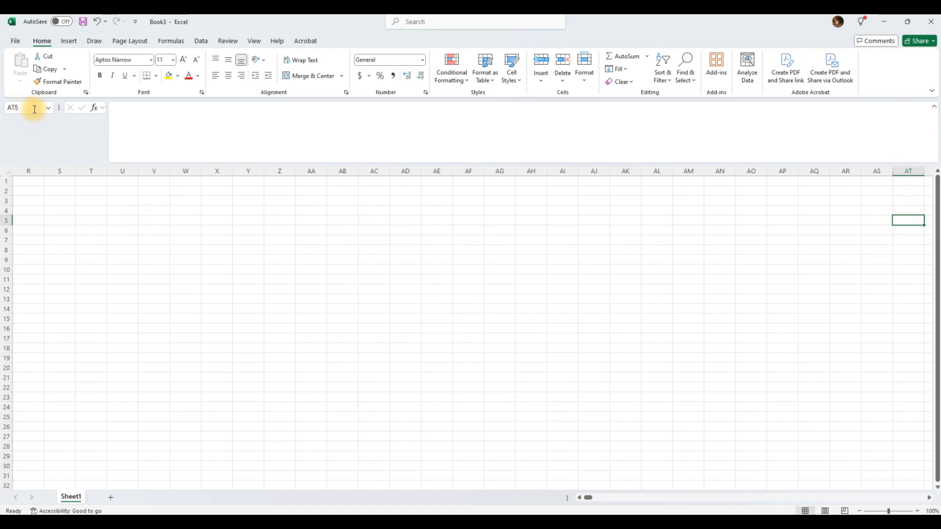
pyautogui.click(7, 107)
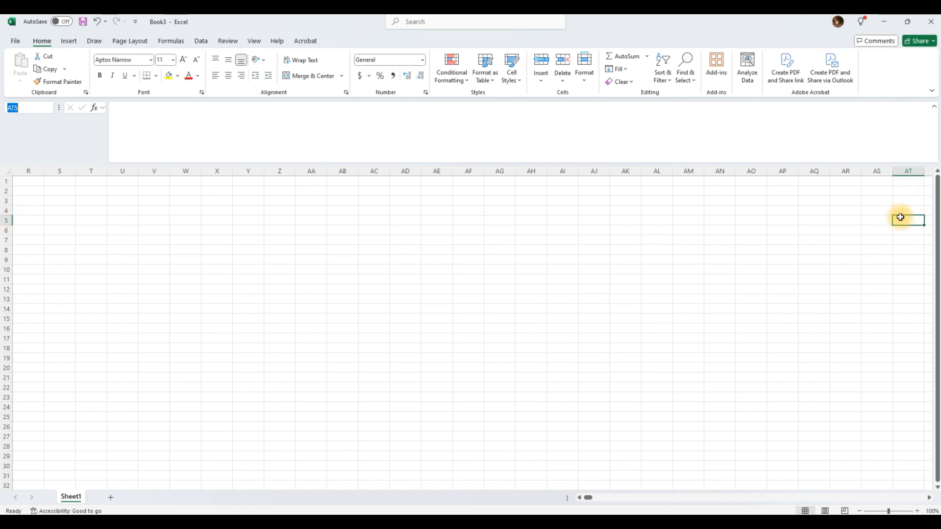
pyautogui.moveTo(23, 108); pyautogui.dragTo(5, 103)
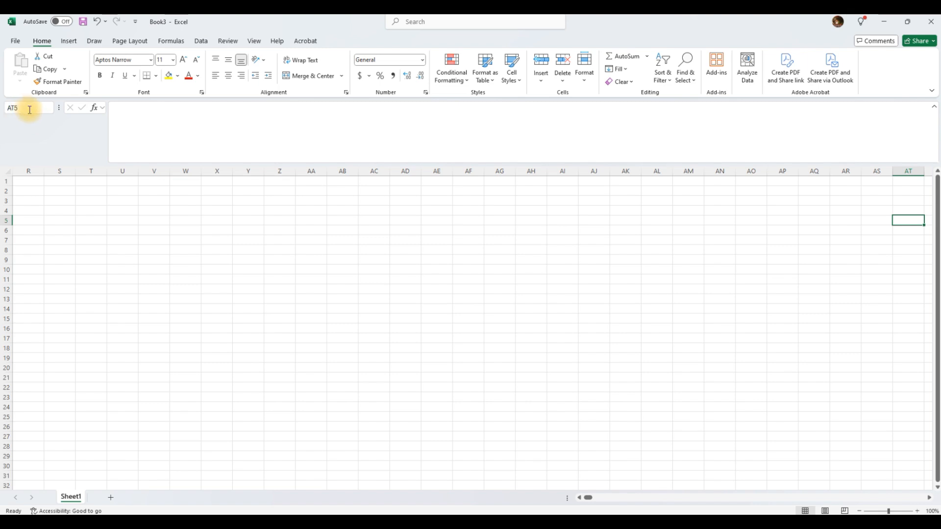
pyautogui.moveTo(29, 109); pyautogui.dragTo(5, 107)
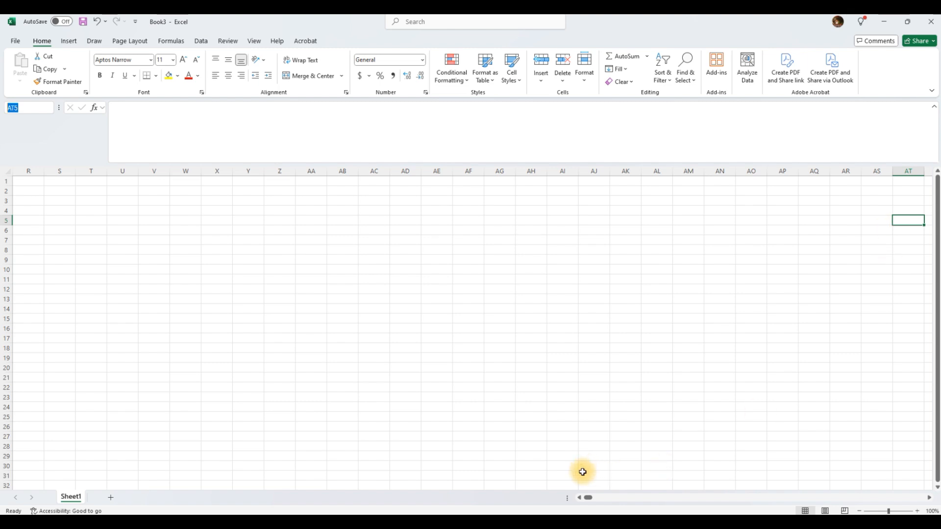
pyautogui.click(595, 498)
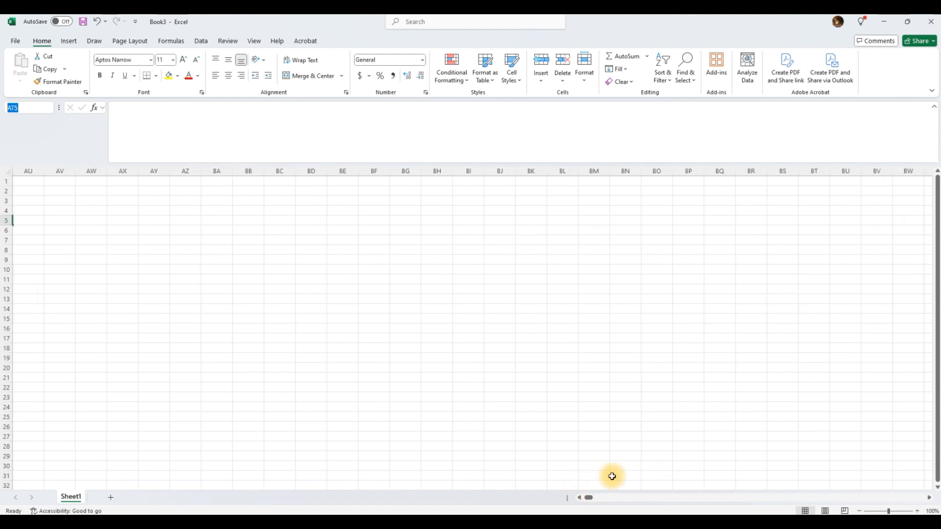
pyautogui.click(810, 219)
pyautogui.hotkey('ctrl', 'Left')
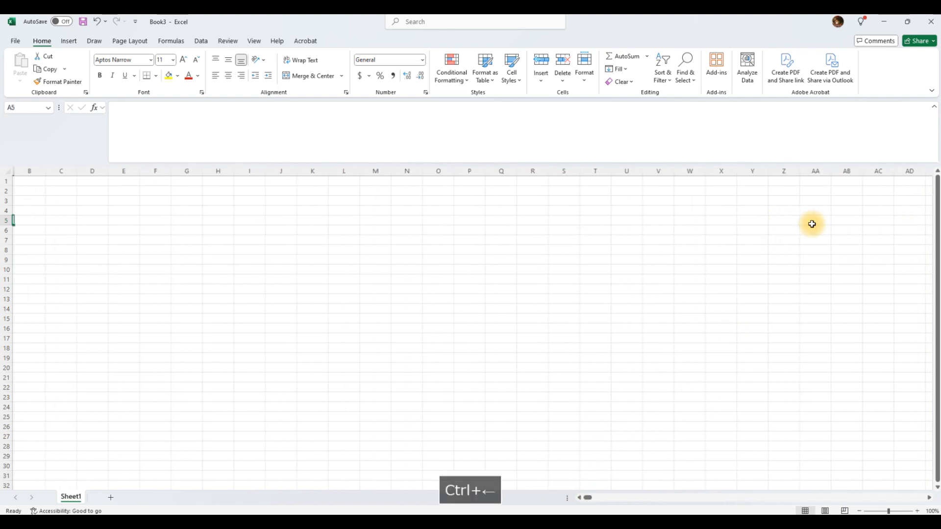
pyautogui.press('Up')
pyautogui.press('Up')
pyautogui.press('Up')
pyautogui.press('Up')
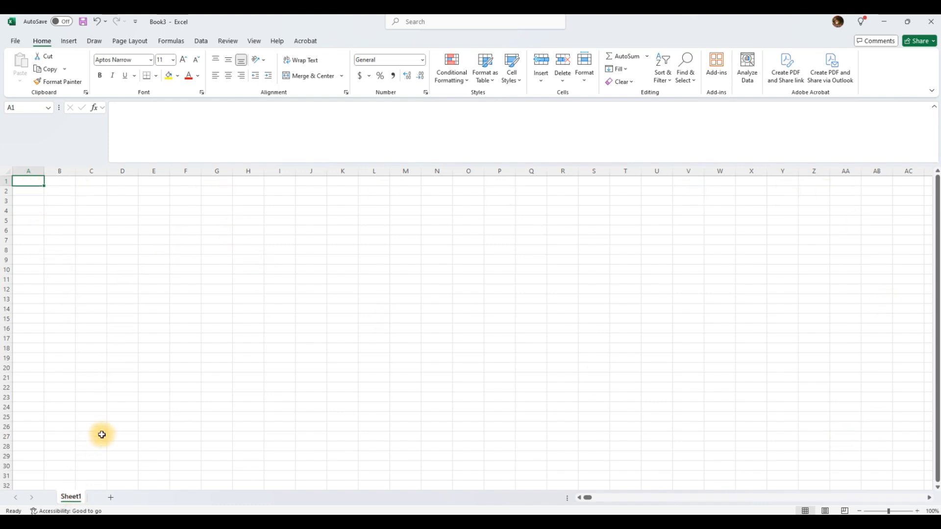
# Add Sheet2, enter 11 in Sheet1's A1 and 222 in Sheet2's A1.
pyautogui.click(111, 498)
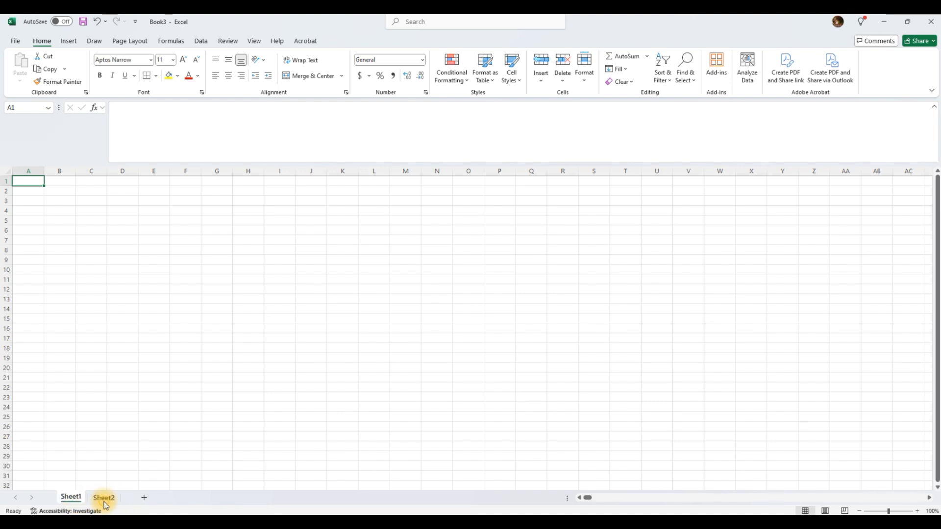
pyautogui.click(79, 502)
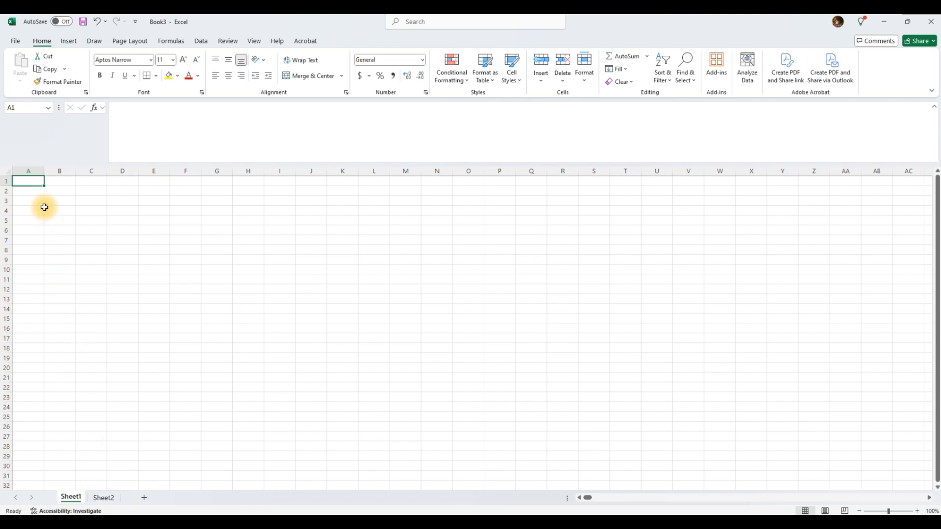
pyautogui.write('11')
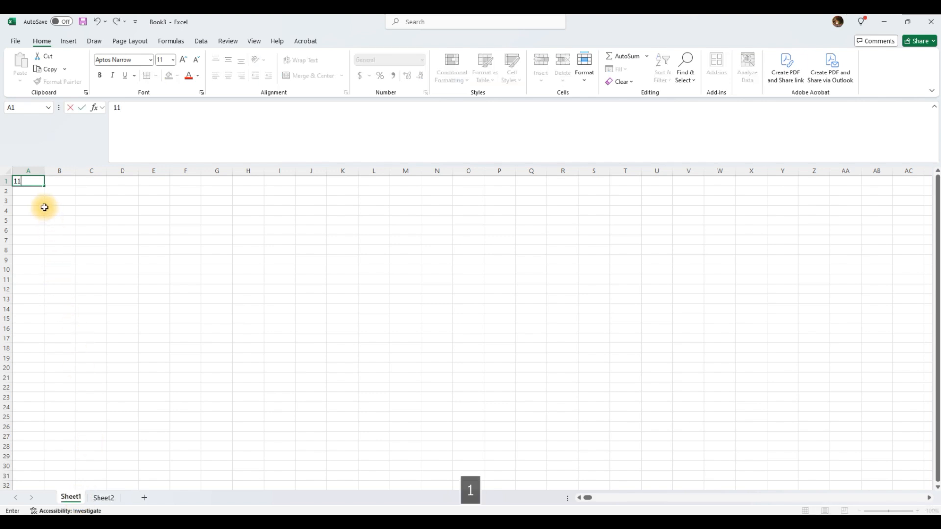
pyautogui.click(104, 498)
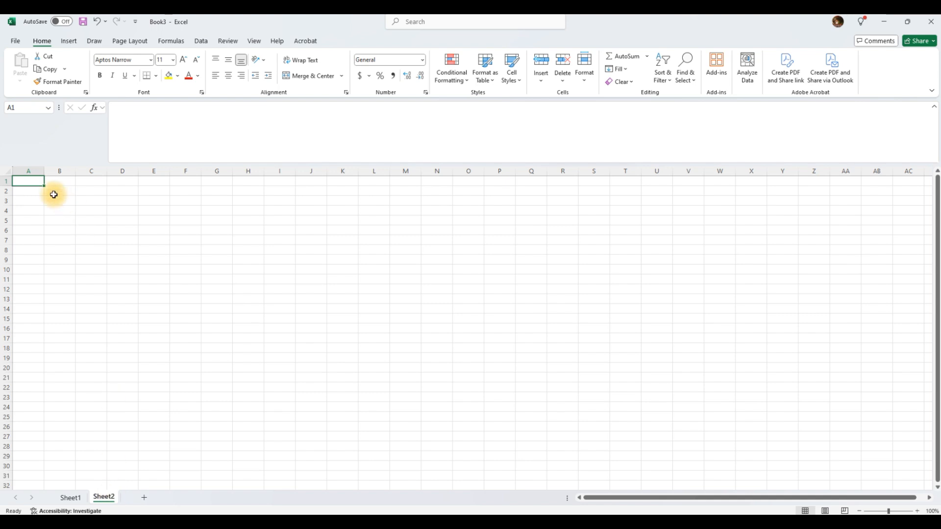
pyautogui.write('222')
pyautogui.click(73, 498)
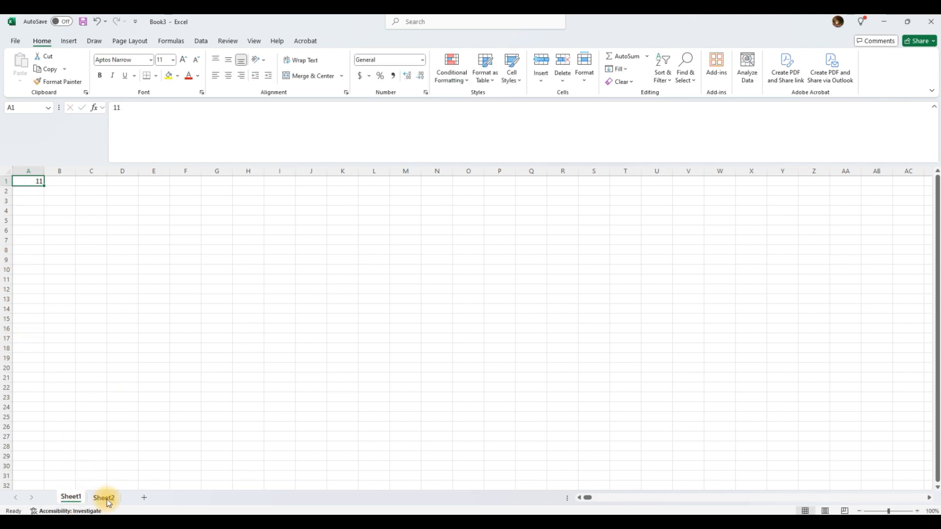
pyautogui.click(104, 498)
pyautogui.click(68, 498)
pyautogui.click(101, 498)
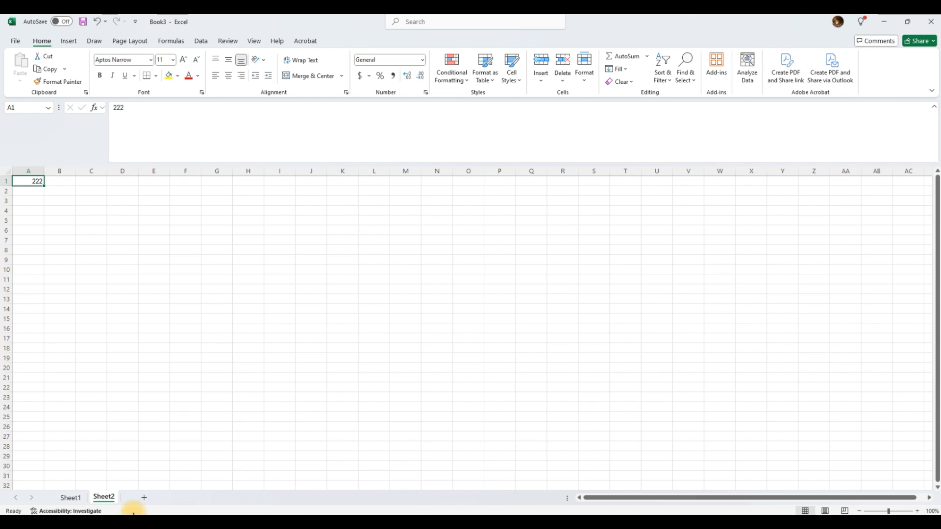
pyautogui.click(77, 499)
pyautogui.click(104, 497)
# Add eight more blank sheets up to Sheet10, then return to Sheet1.
pyautogui.click(147, 499)
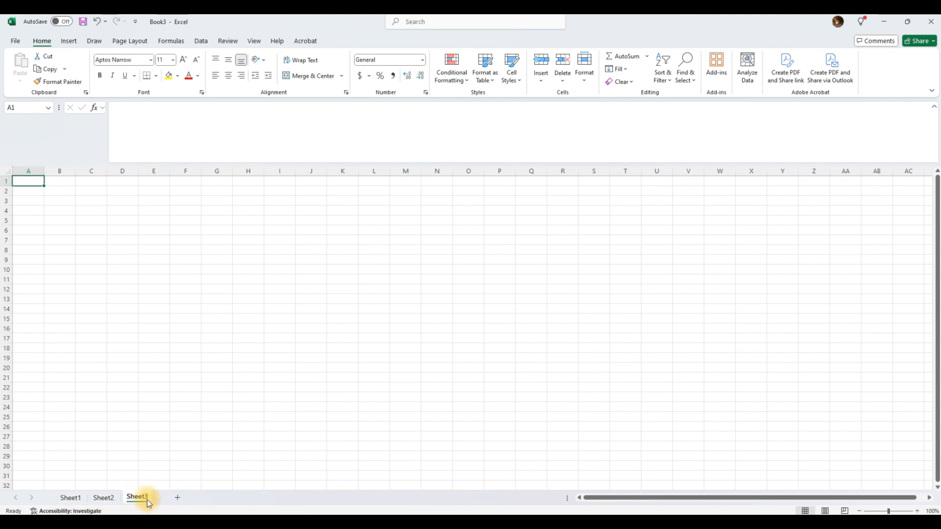
pyautogui.click(176, 499)
pyautogui.click(214, 499)
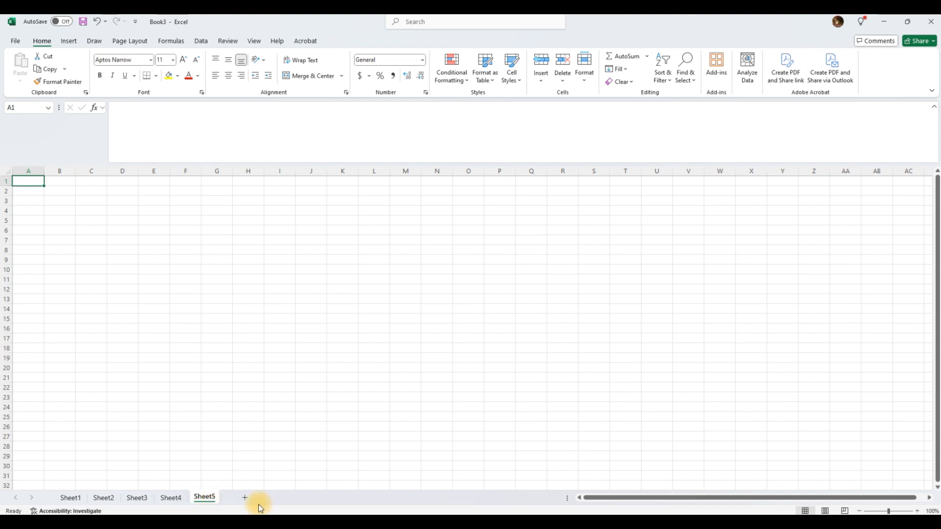
pyautogui.click(248, 498)
pyautogui.click(278, 499)
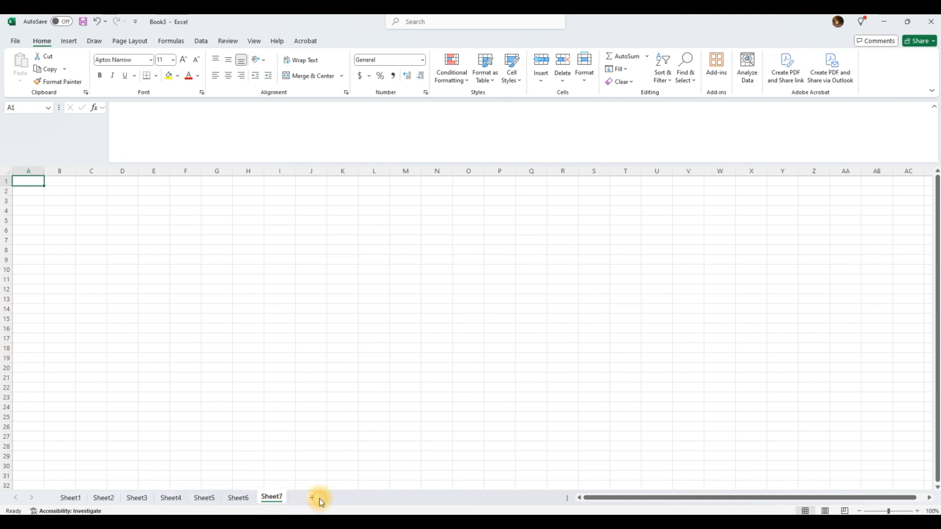
pyautogui.click(318, 499)
pyautogui.click(349, 498)
pyautogui.click(380, 498)
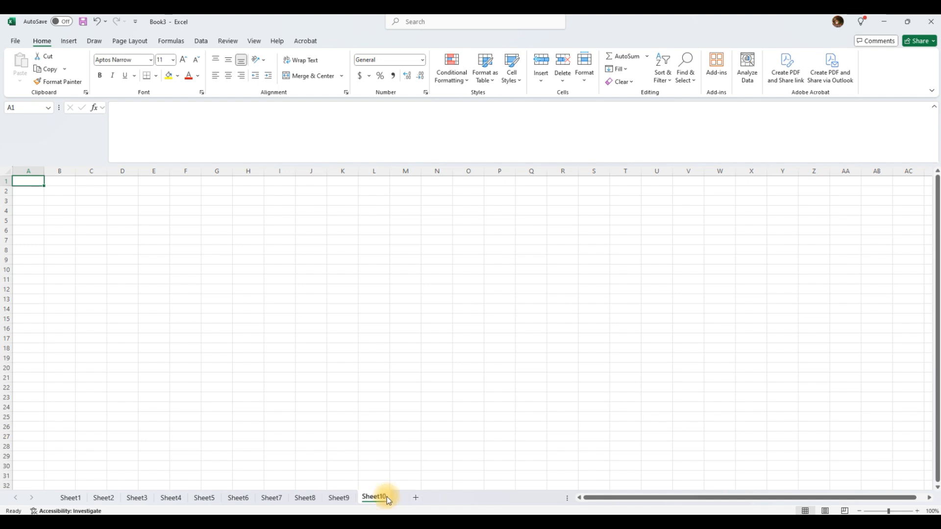
pyautogui.click(71, 499)
# Rename Sheet1 to 'student name'.
pyautogui.doubleClick(70, 498)
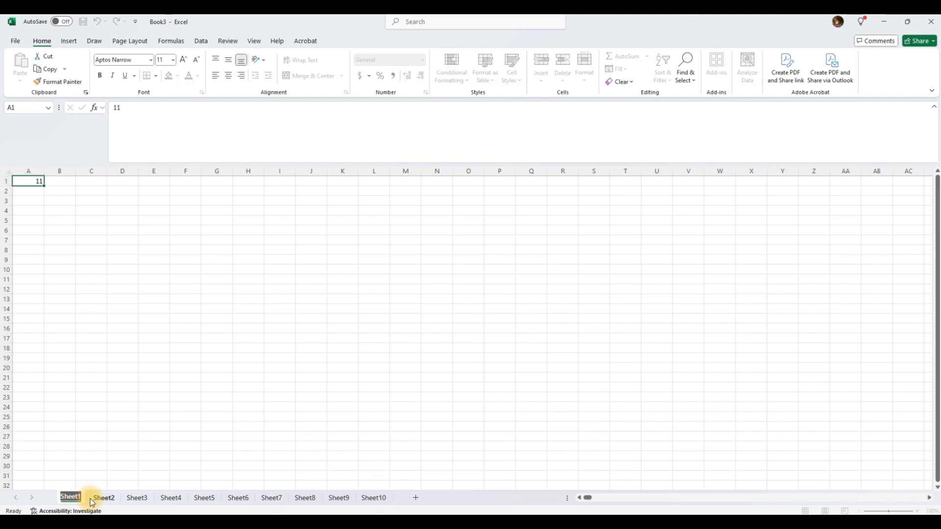
pyautogui.write('stu')
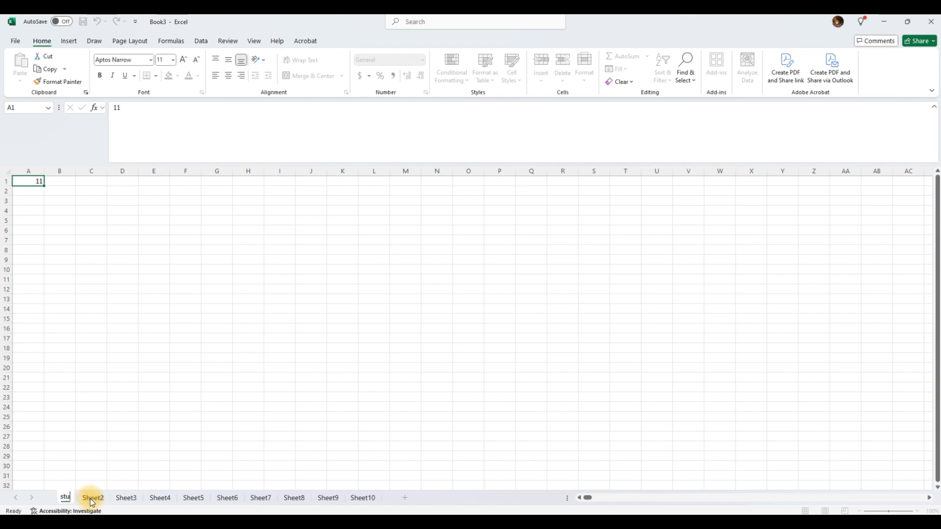
pyautogui.write('dent name')
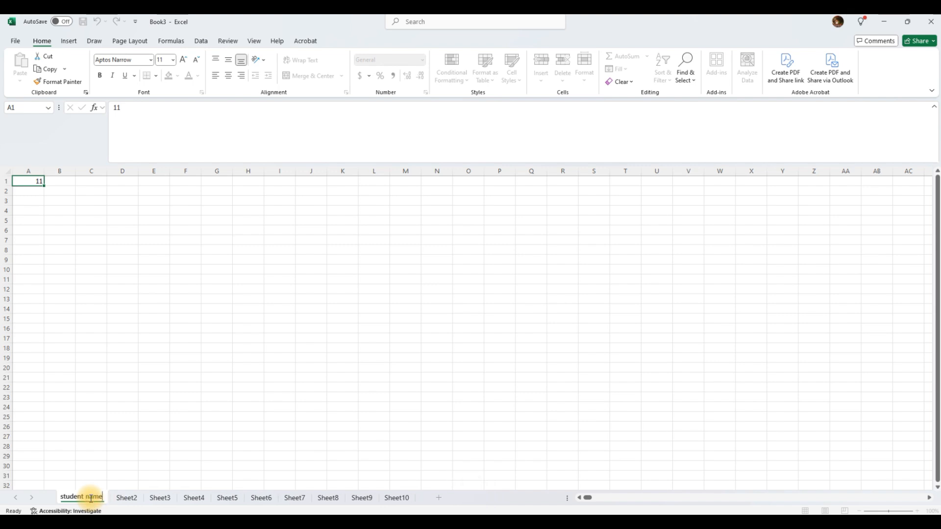
pyautogui.press('Return')
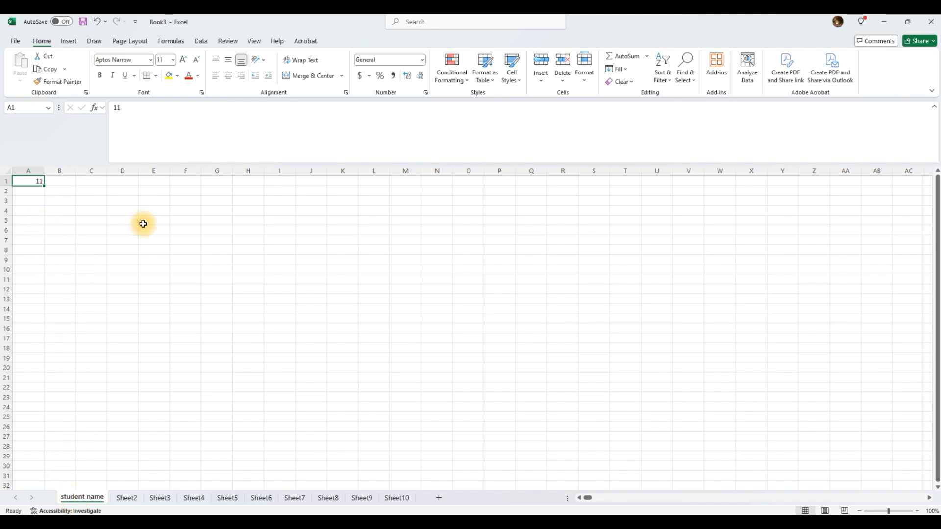
# Rename Sheet2 to 'Subject Maths Mark'.
pyautogui.click(126, 499)
pyautogui.doubleClick(128, 499)
pyautogui.click(126, 497)
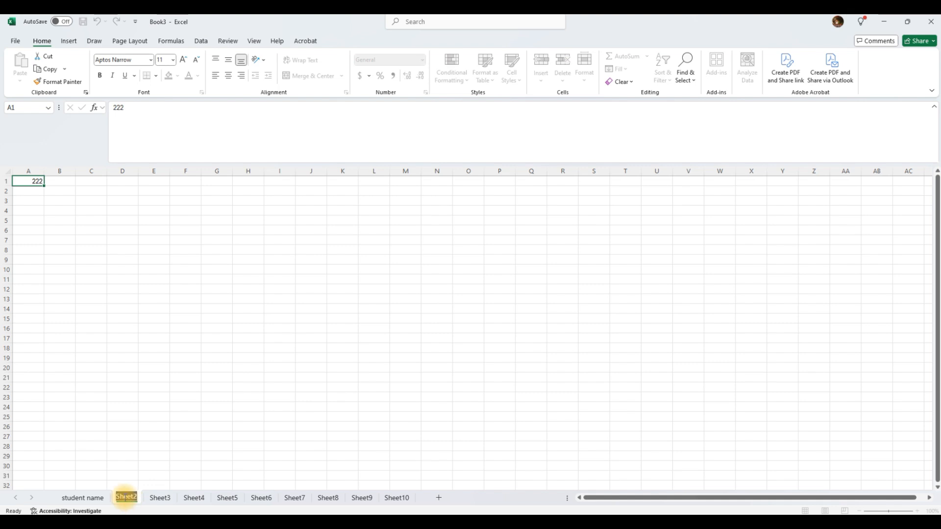
pyautogui.write('su')
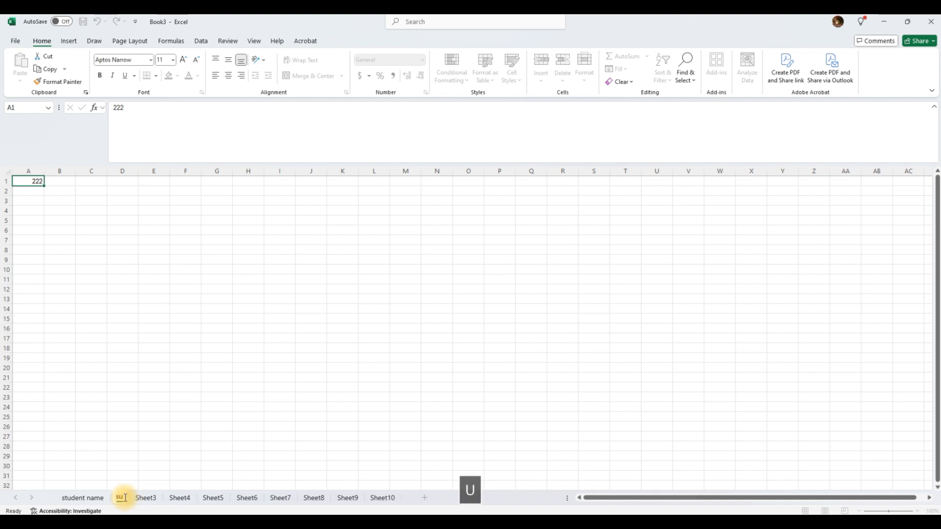
pyautogui.write('bet')
pyautogui.press('BackSpace')
pyautogui.press('BackSpace')
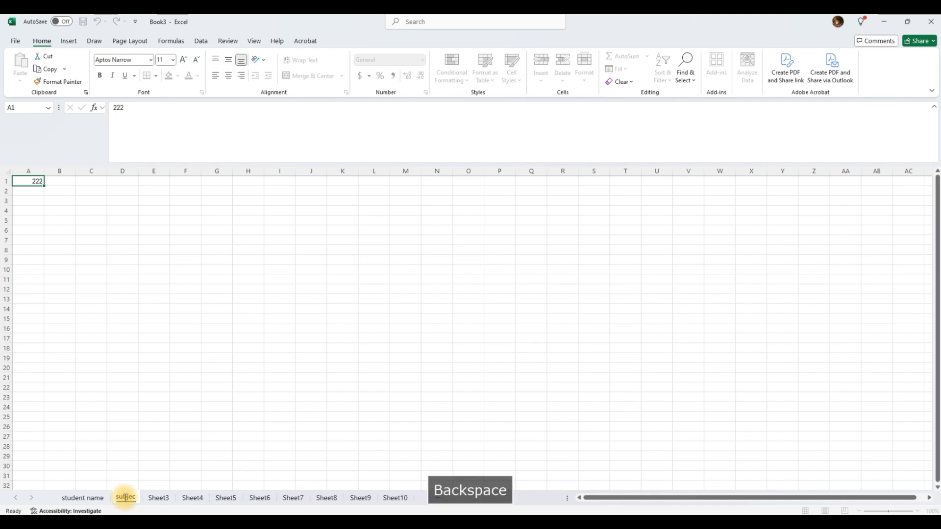
pyautogui.press('BackSpace')
pyautogui.press('BackSpace')
pyautogui.press('BackSpace')
pyautogui.write('Su')
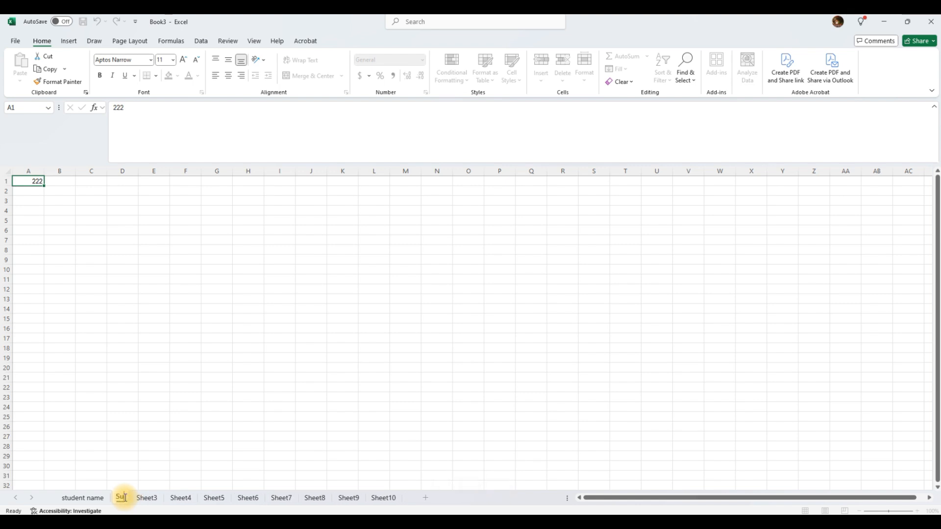
pyautogui.write('b')
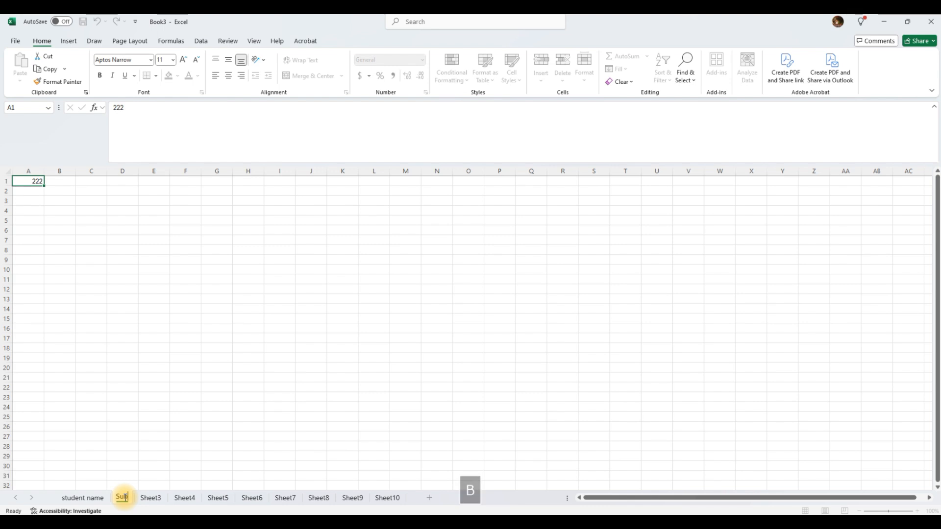
pyautogui.write('ject ')
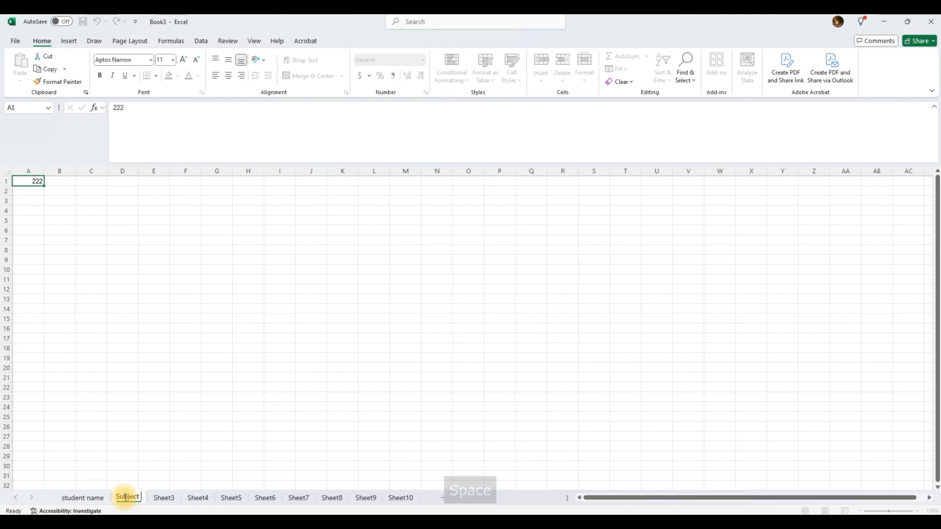
pyautogui.write('Maths')
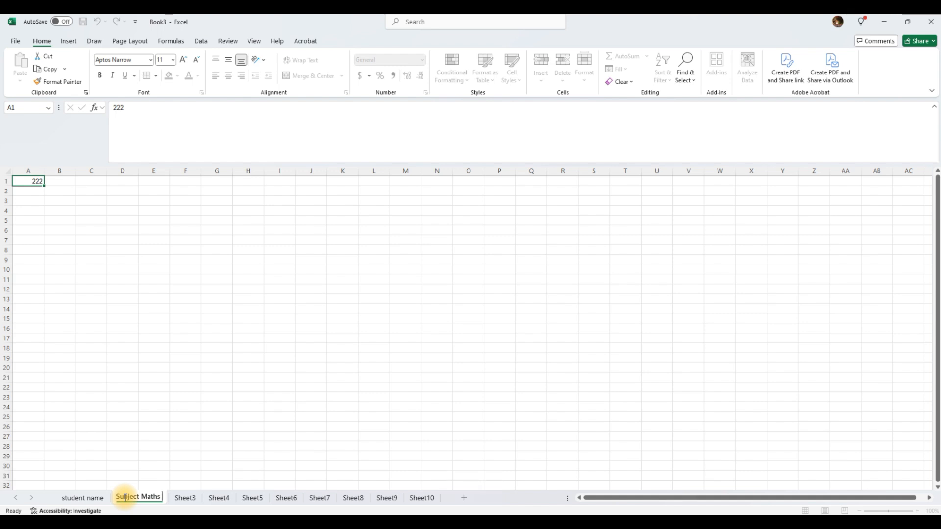
pyautogui.write(' Mark')
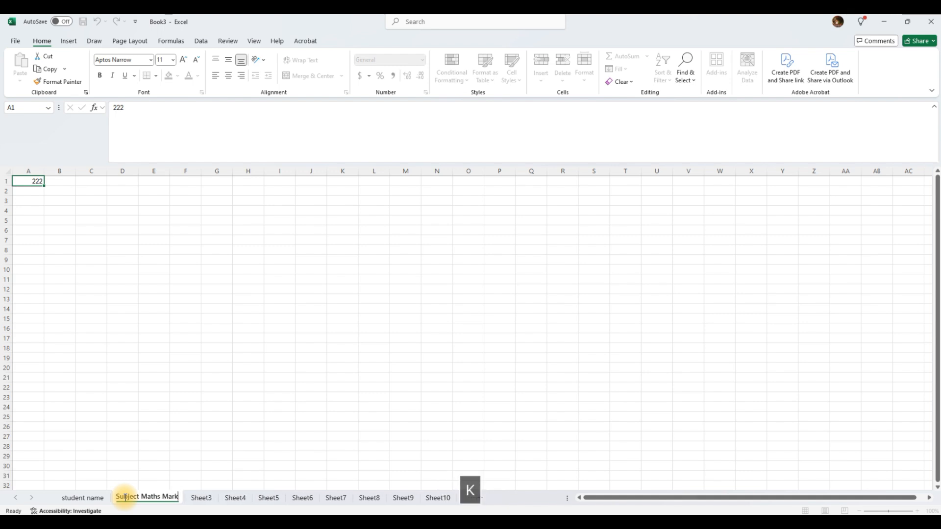
pyautogui.press('Return')
# Flip between the student name and Subject Maths Mark tabs, ending on Sheet3.
pyautogui.click(88, 499)
pyautogui.click(122, 505)
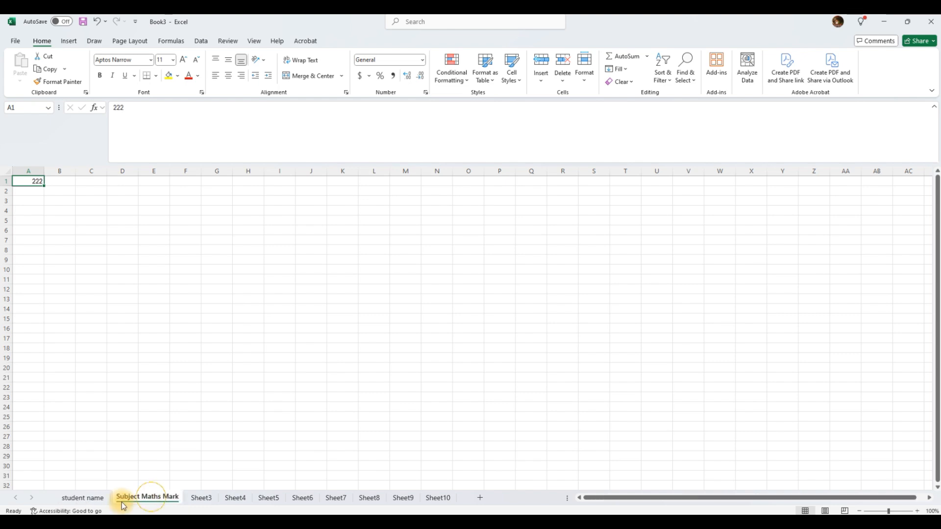
pyautogui.click(100, 498)
pyautogui.click(144, 498)
pyautogui.click(203, 499)
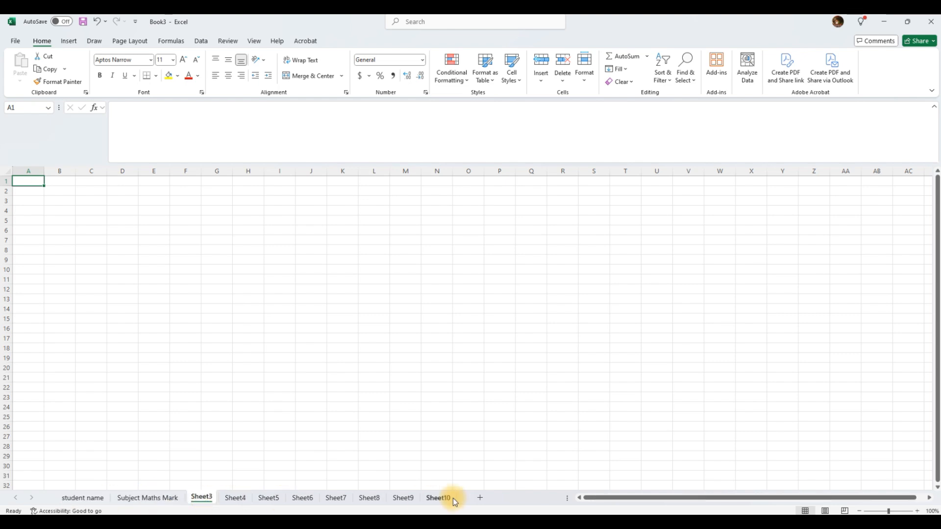
# Switch among the student name, Sheet10 and Sheet9 tabs.
pyautogui.click(78, 498)
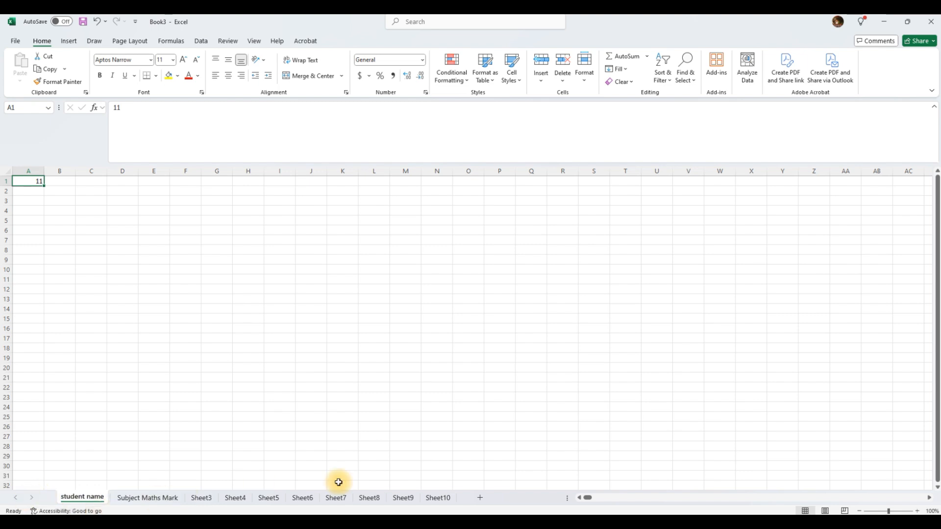
pyautogui.click(441, 498)
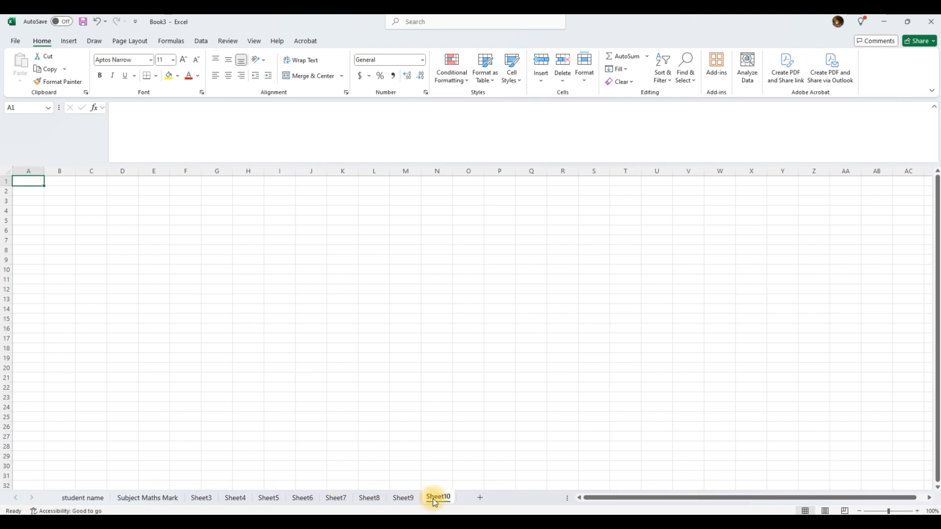
pyautogui.click(399, 499)
pyautogui.click(93, 498)
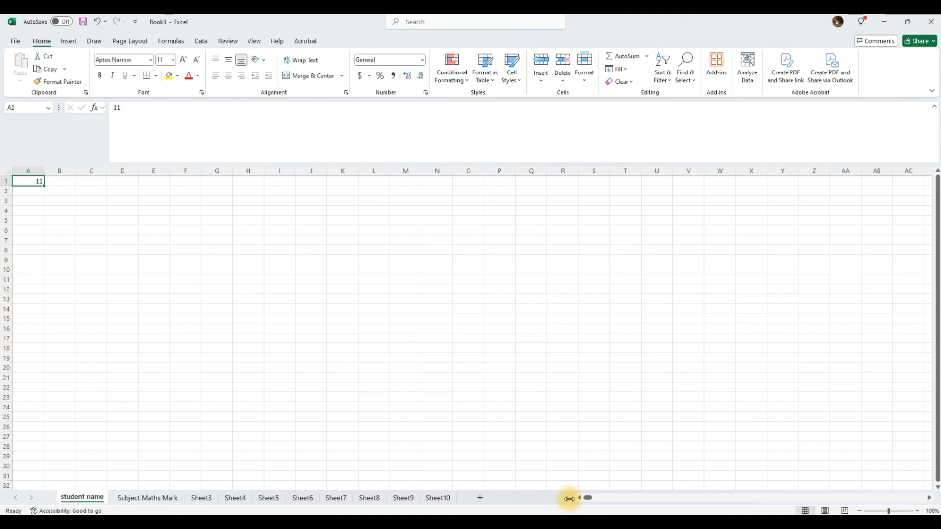
# Narrow the sheet tab area, step through the tabs, and land on Sheet3.
pyautogui.moveTo(568, 498); pyautogui.dragTo(403, 498)
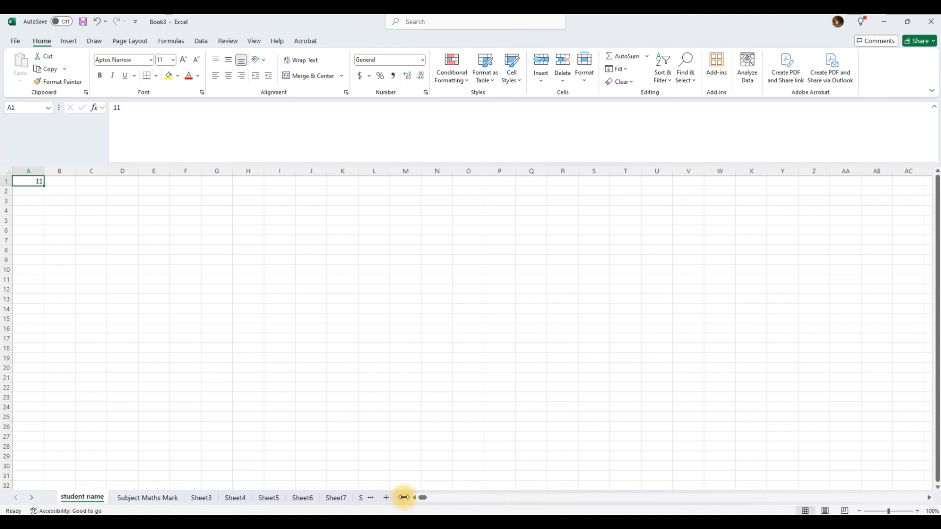
pyautogui.click(371, 499)
pyautogui.click(371, 498)
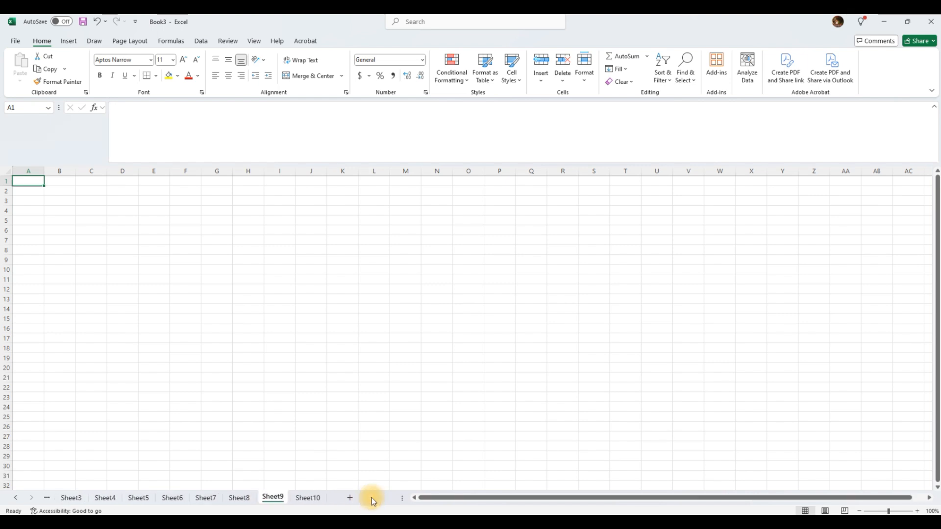
pyautogui.click(46, 499)
pyautogui.click(46, 498)
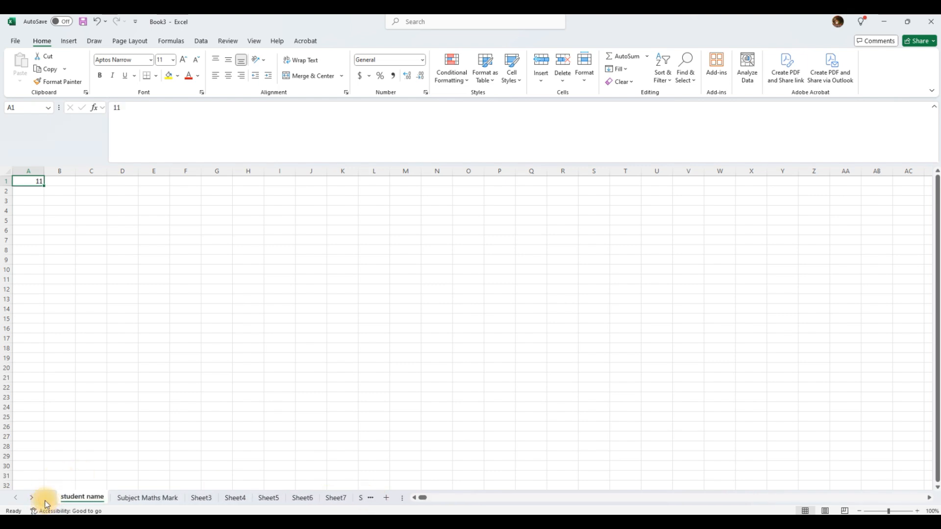
pyautogui.click(136, 498)
pyautogui.click(189, 497)
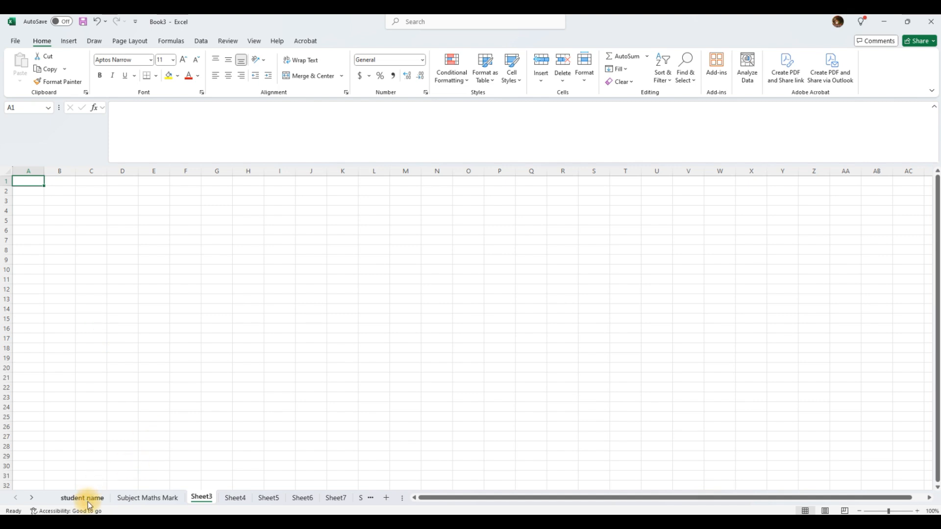
pyautogui.click(280, 251)
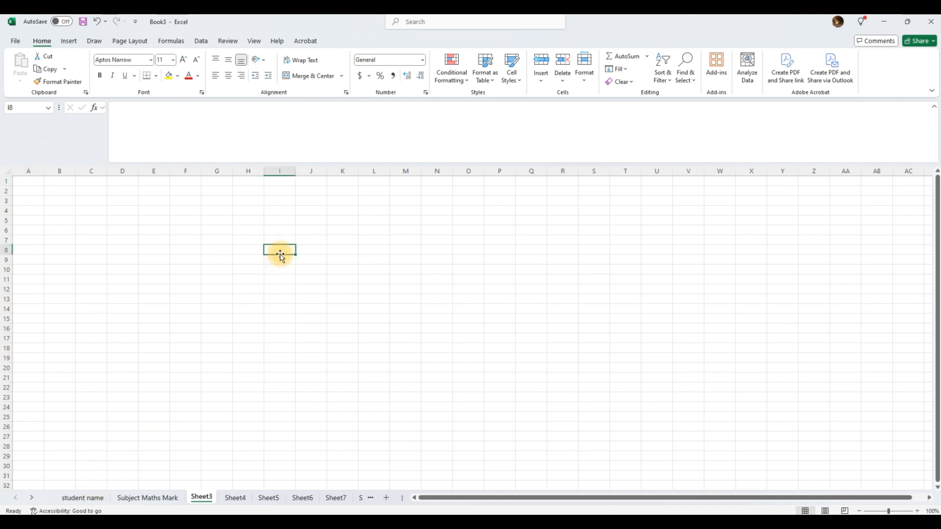
pyautogui.click(103, 251)
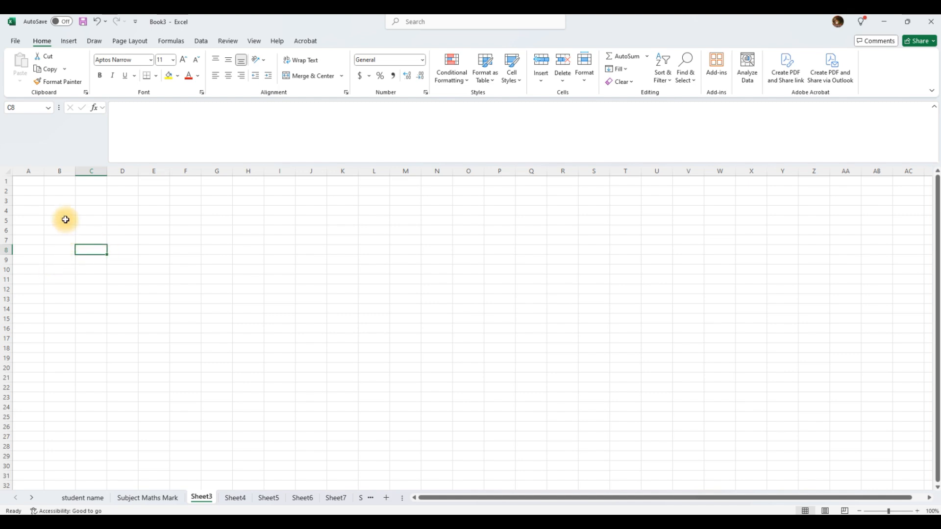
pyautogui.click(49, 200)
pyautogui.click(37, 185)
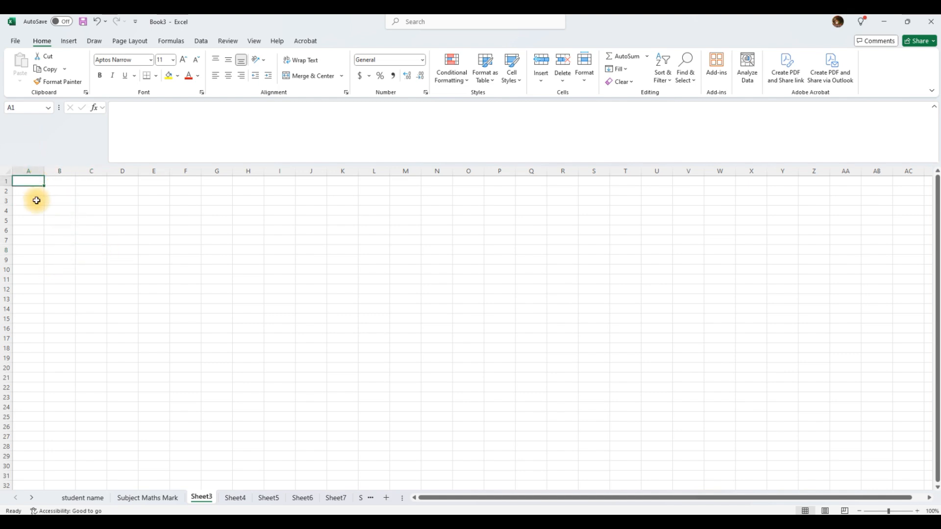
pyautogui.click(30, 211)
pyautogui.scroll(-5, 57, 347)
pyautogui.scroll(5, 82, 348)
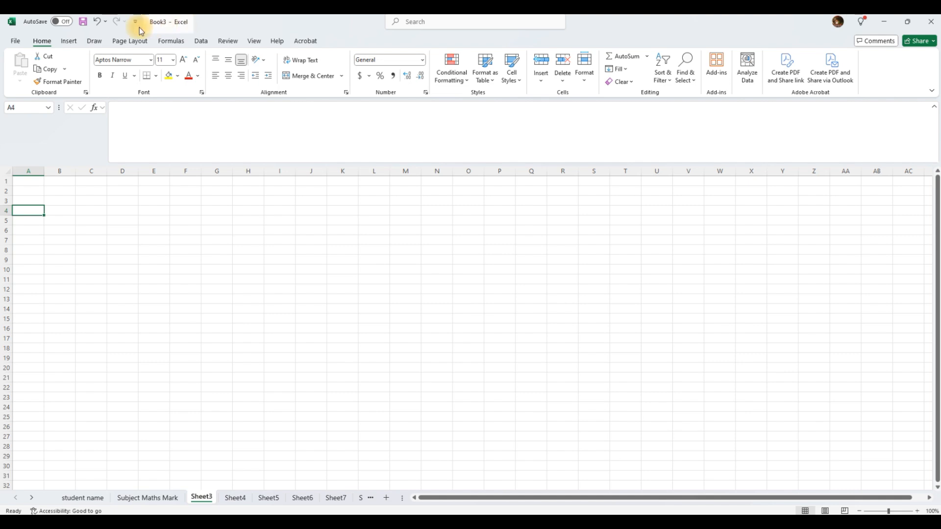
# Save Book3 as StudentInformation.xlsx in the OneDrive Documents folder.
pyautogui.click(84, 25)
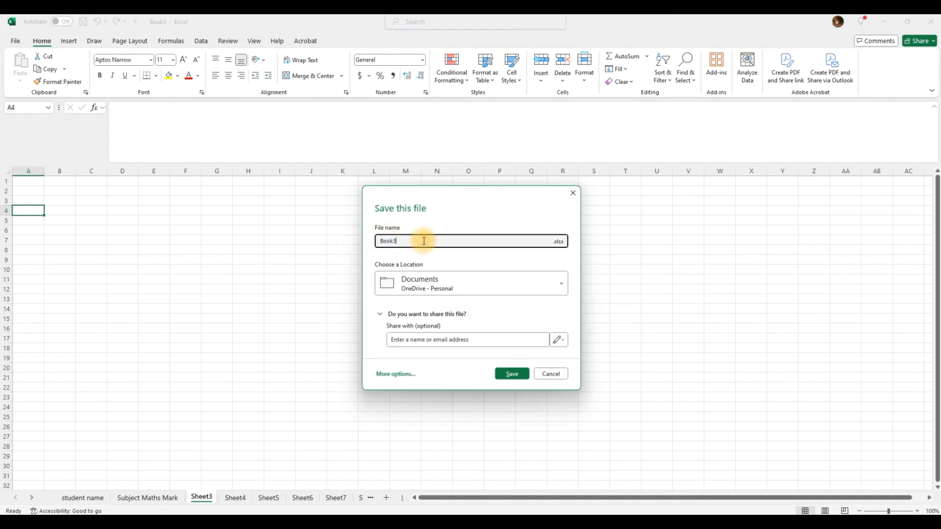
pyautogui.moveTo(424, 240); pyautogui.dragTo(325, 241)
pyautogui.write('St')
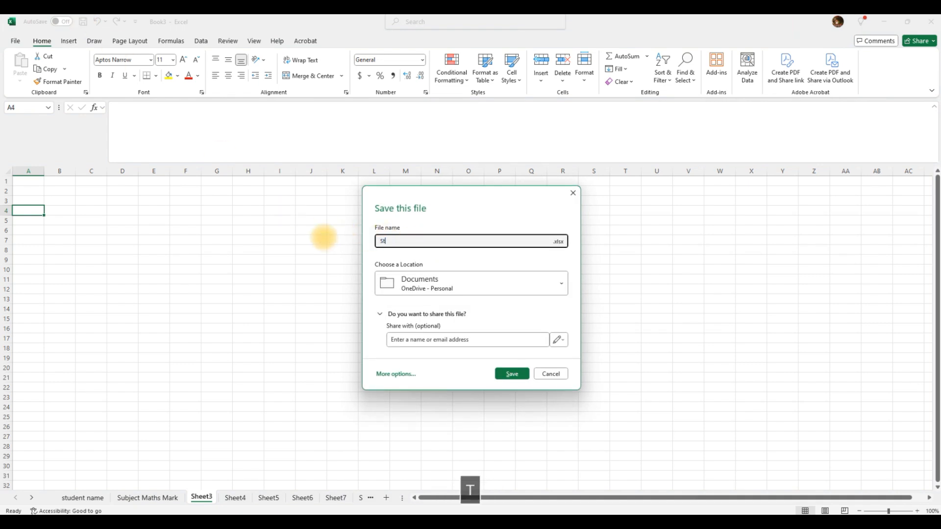
pyautogui.write('udentF')
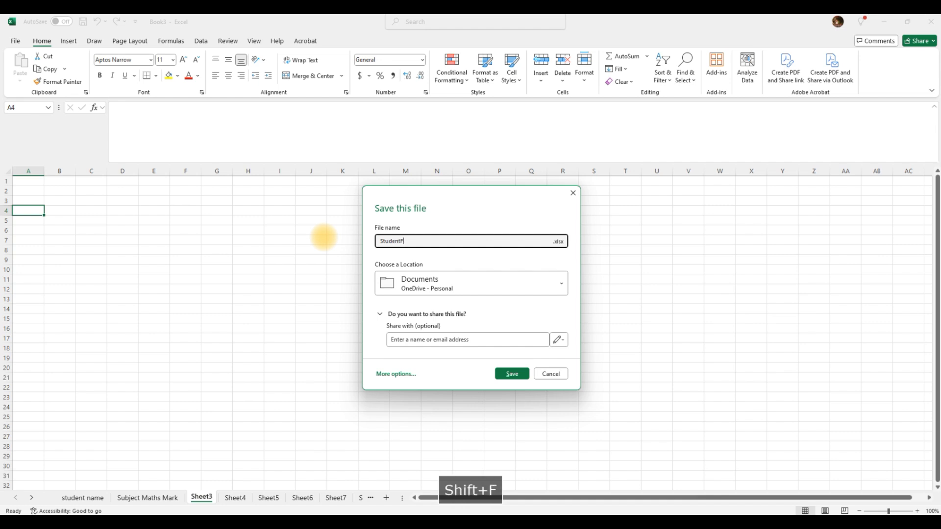
pyautogui.press('BackSpace')
pyautogui.write('In')
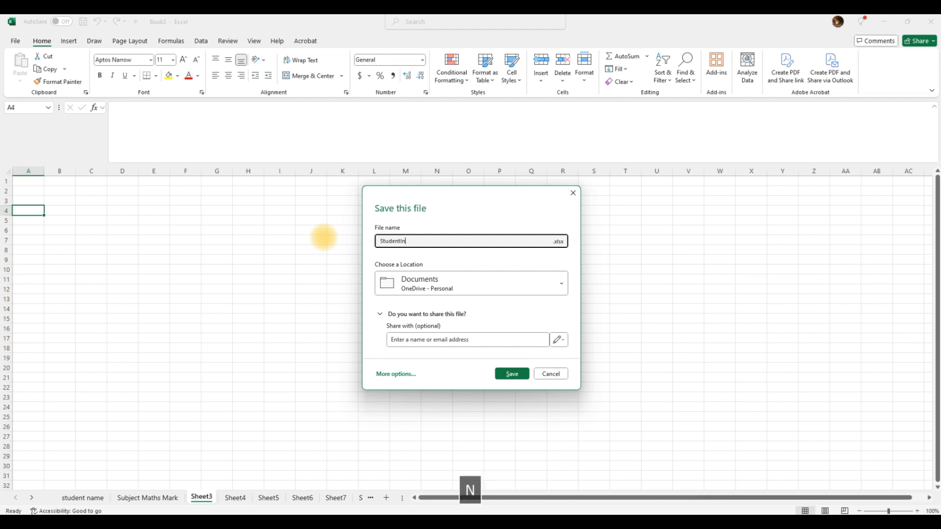
pyautogui.write('formatio')
pyautogui.press('Return')
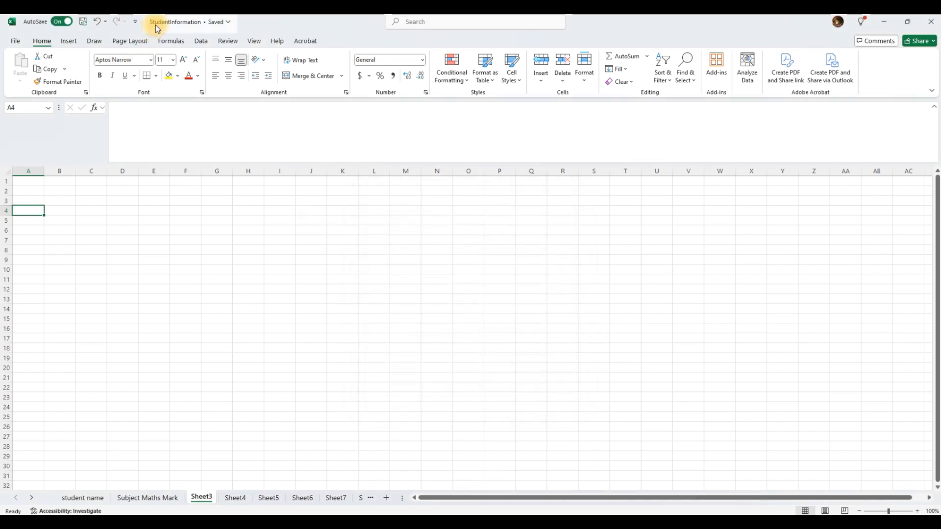
# Toggle AutoSave on and back off, then save StudentInformation through File > Save.
pyautogui.click(60, 23)
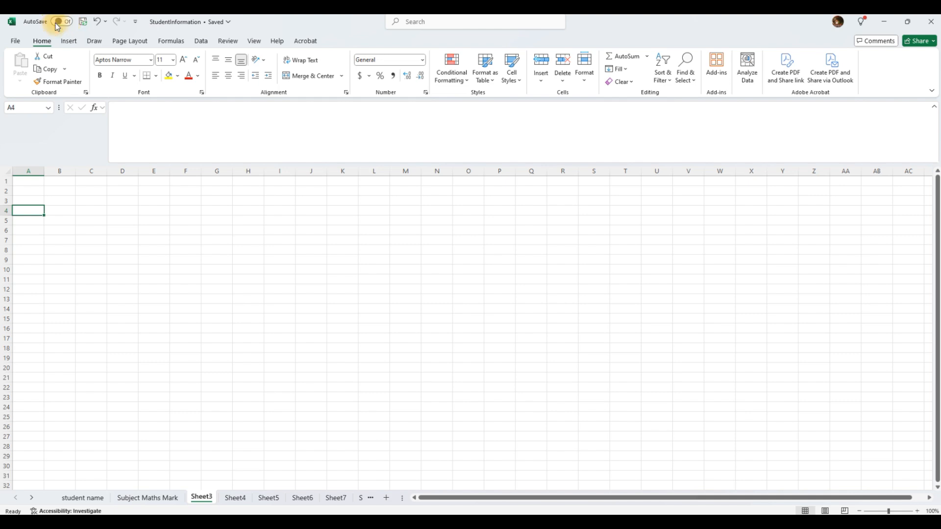
pyautogui.click(58, 22)
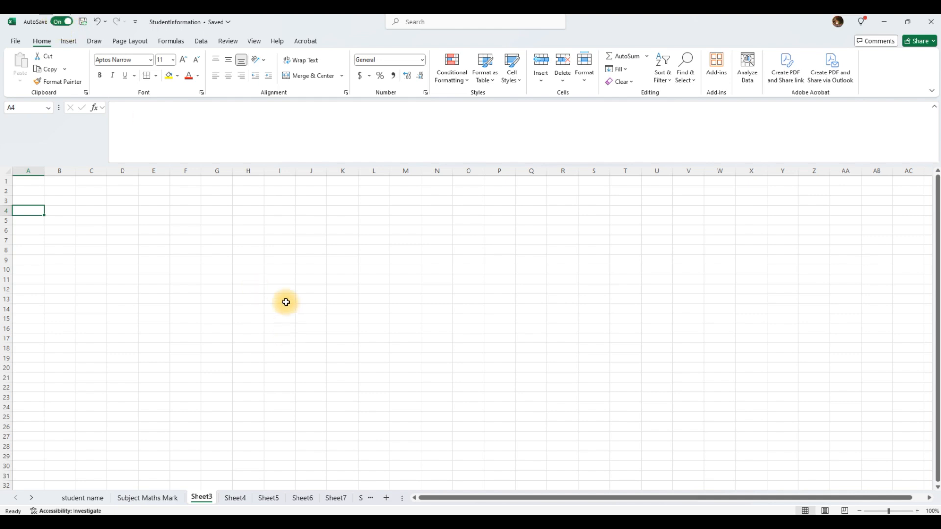
pyautogui.click(314, 271)
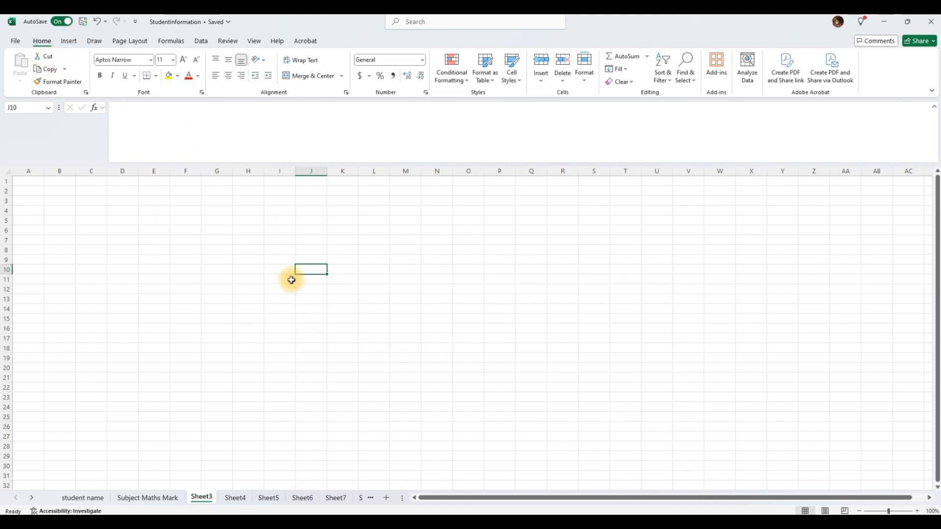
pyautogui.click(61, 21)
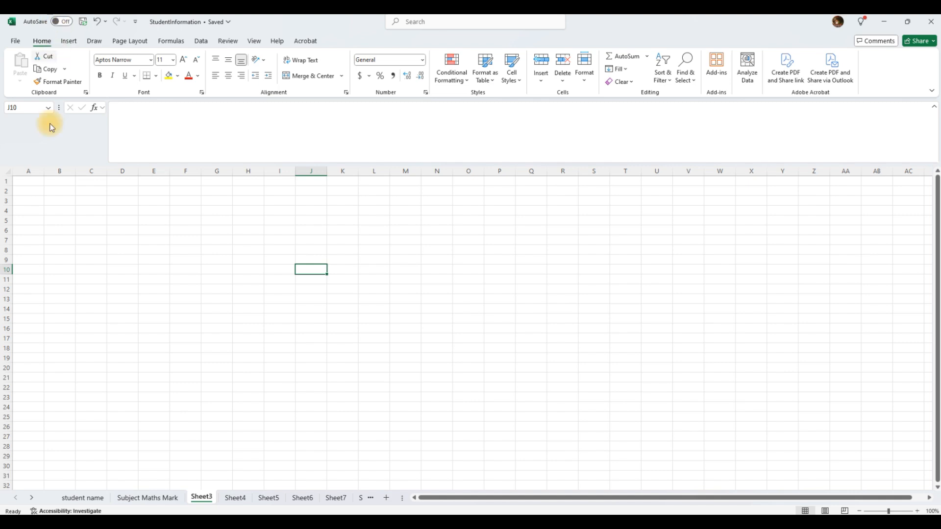
pyautogui.click(15, 40)
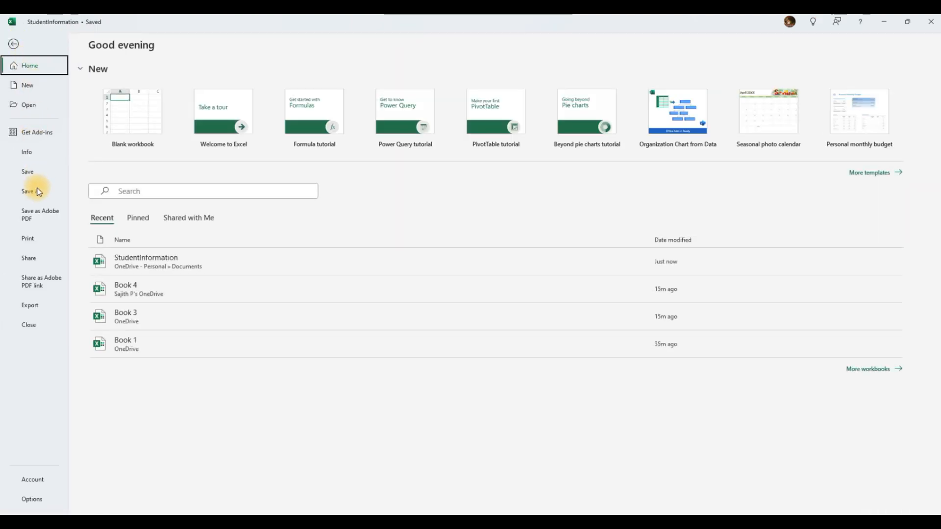
pyautogui.click(28, 174)
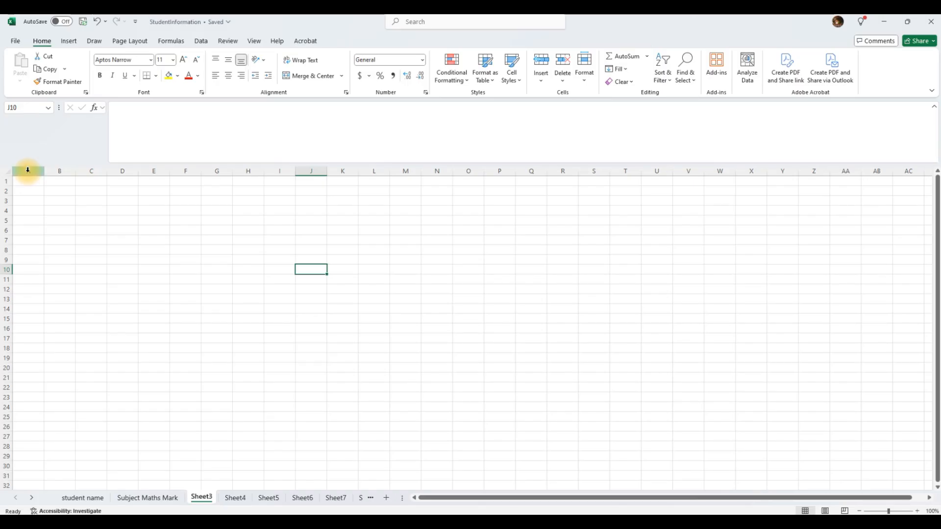
pyautogui.click(83, 24)
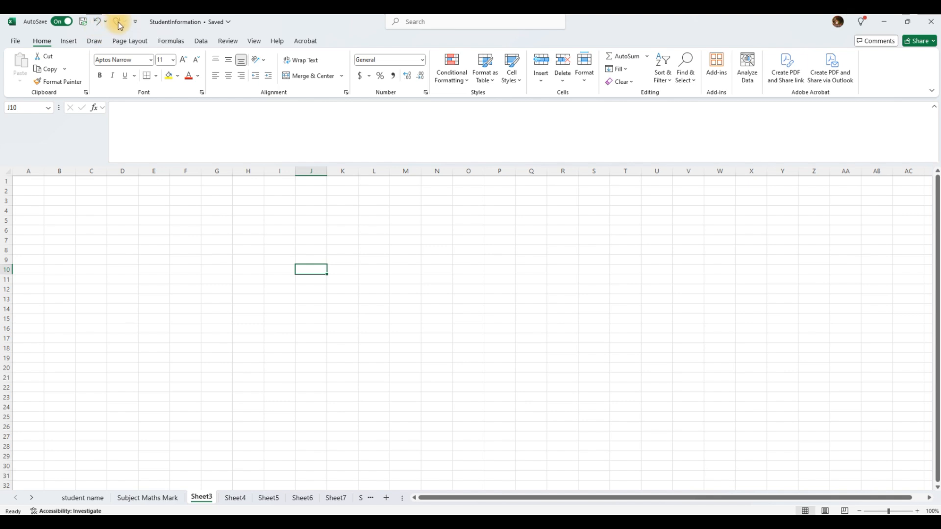
pyautogui.click(245, 230)
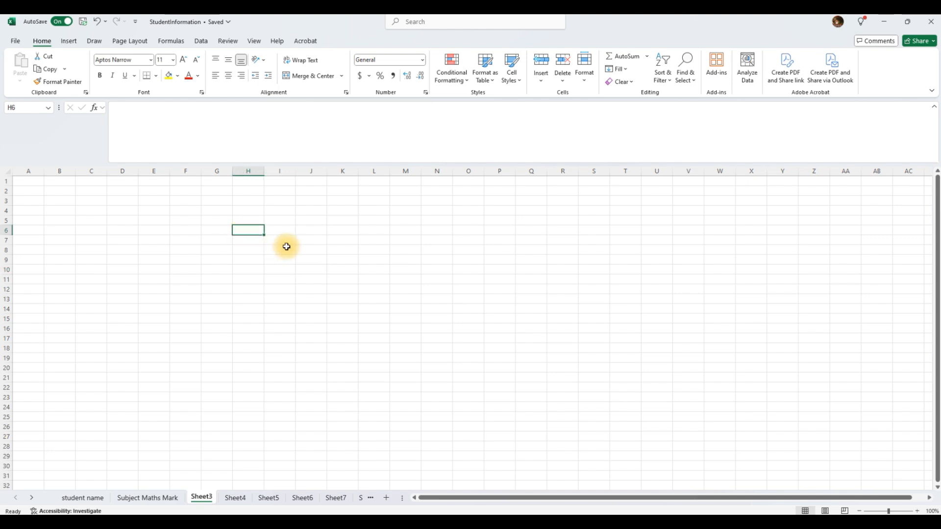
pyautogui.write('12')
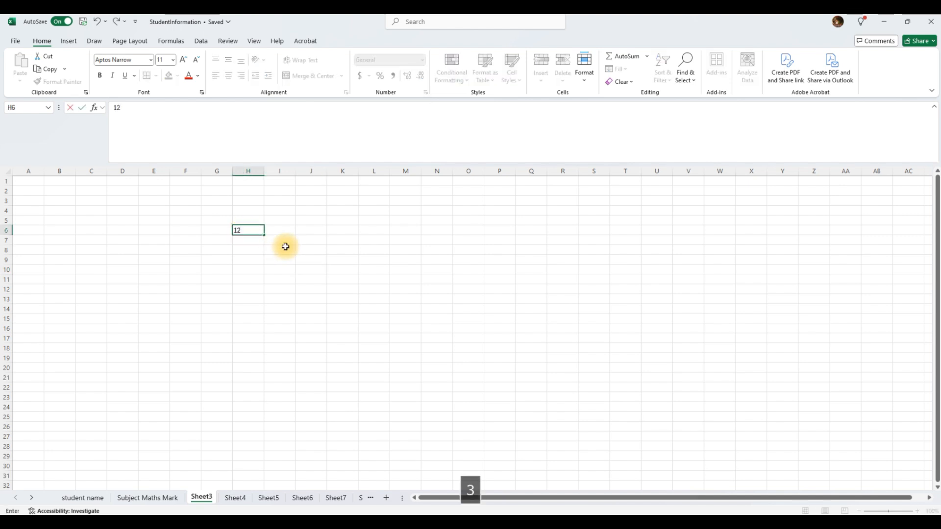
pyautogui.write('3231')
pyautogui.click(251, 257)
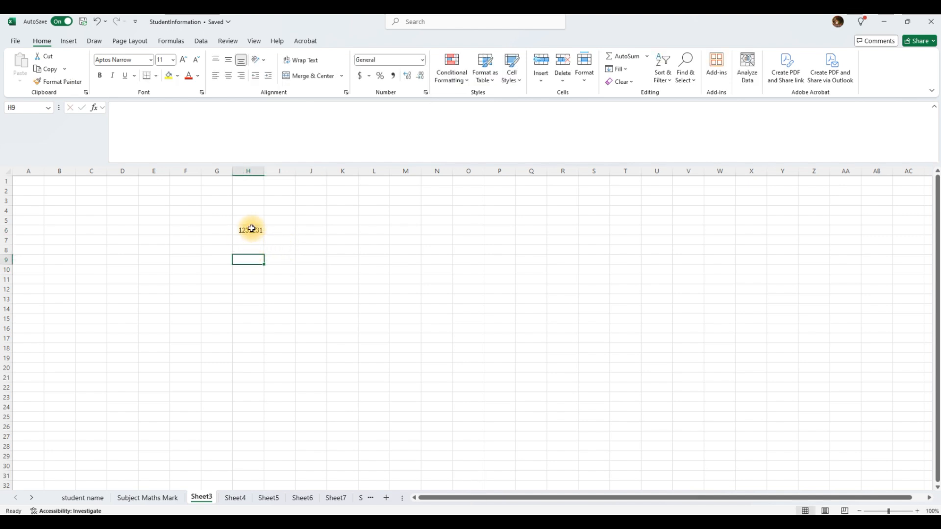
pyautogui.click(98, 22)
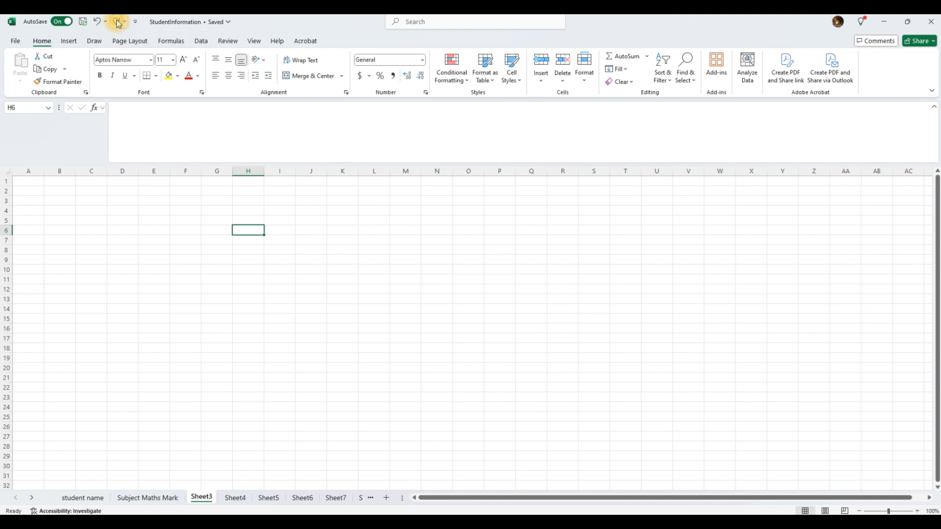
pyautogui.click(118, 22)
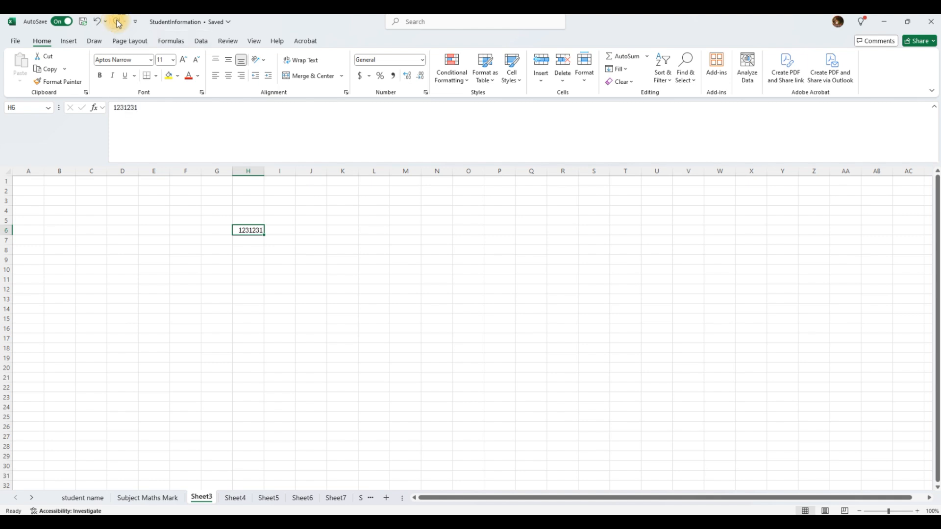
pyautogui.click(258, 251)
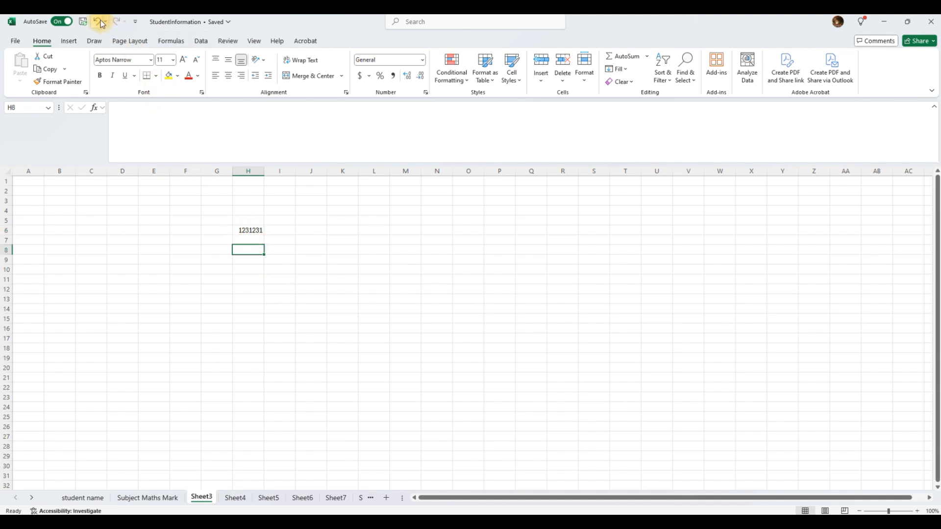
pyautogui.click(135, 21)
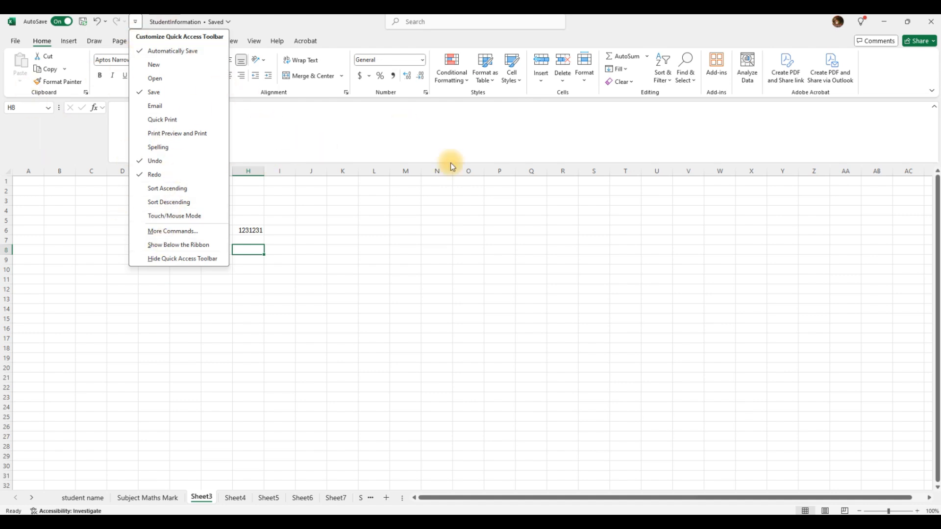
pyautogui.click(171, 312)
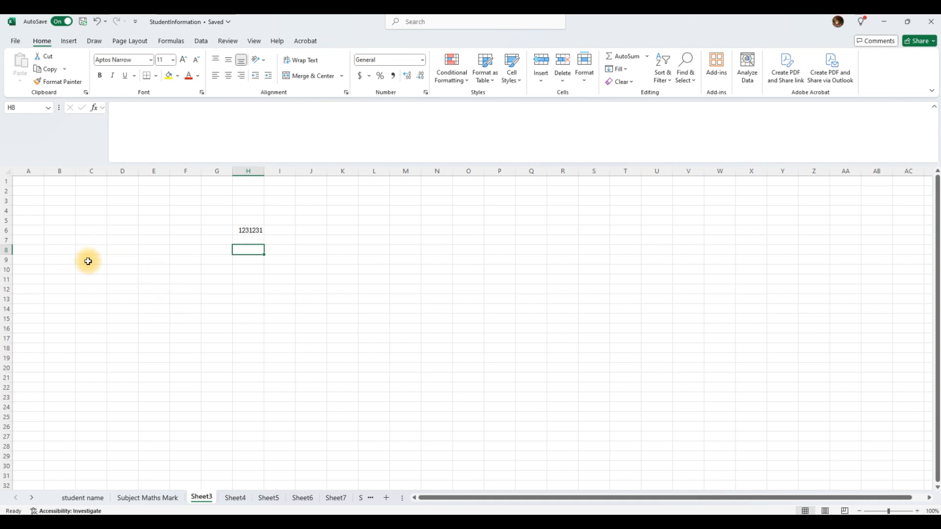
pyautogui.scroll(-3, 122, 301)
pyautogui.scroll(3, 123, 302)
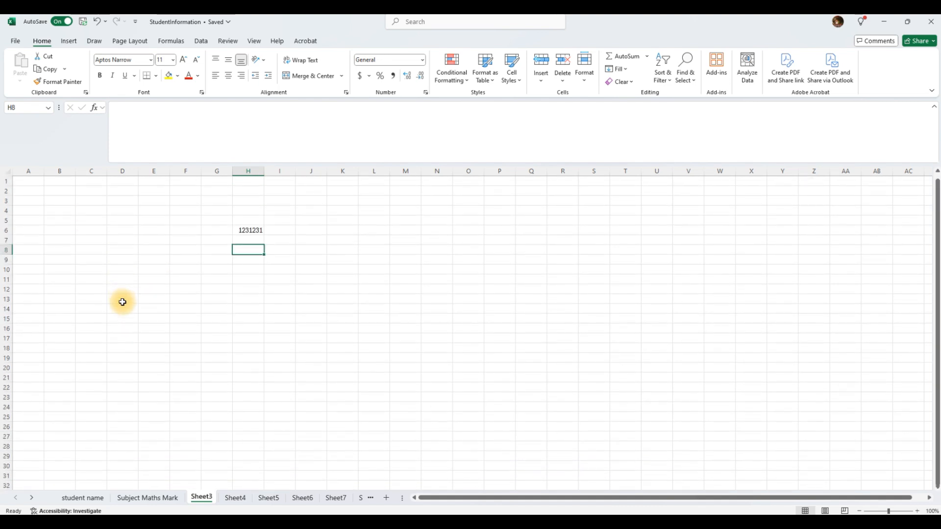
pyautogui.moveTo(231, 220); pyautogui.dragTo(292, 243)
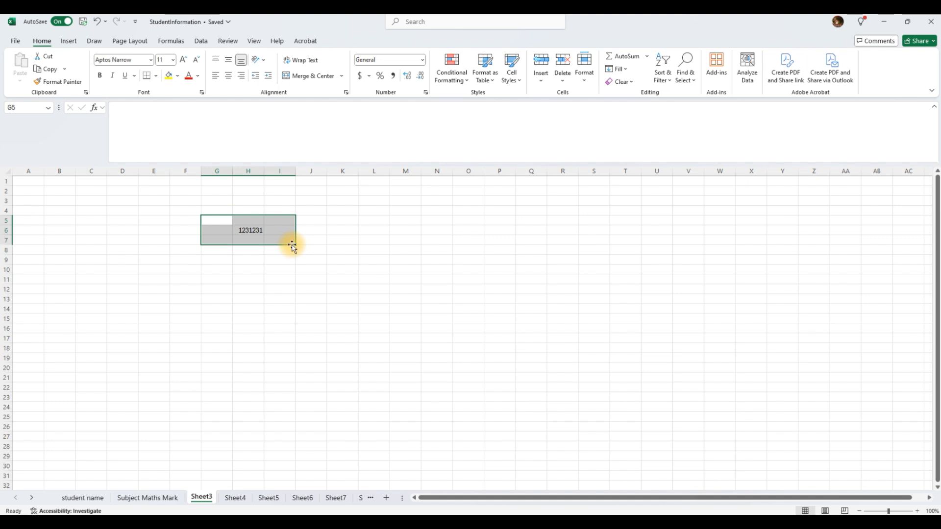
pyautogui.press('Delete')
pyautogui.click(184, 279)
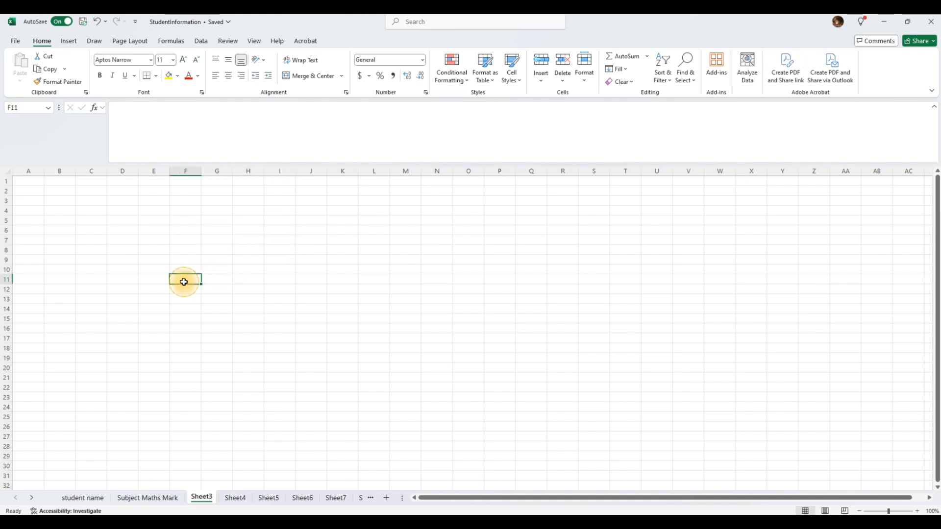
pyautogui.click(78, 210)
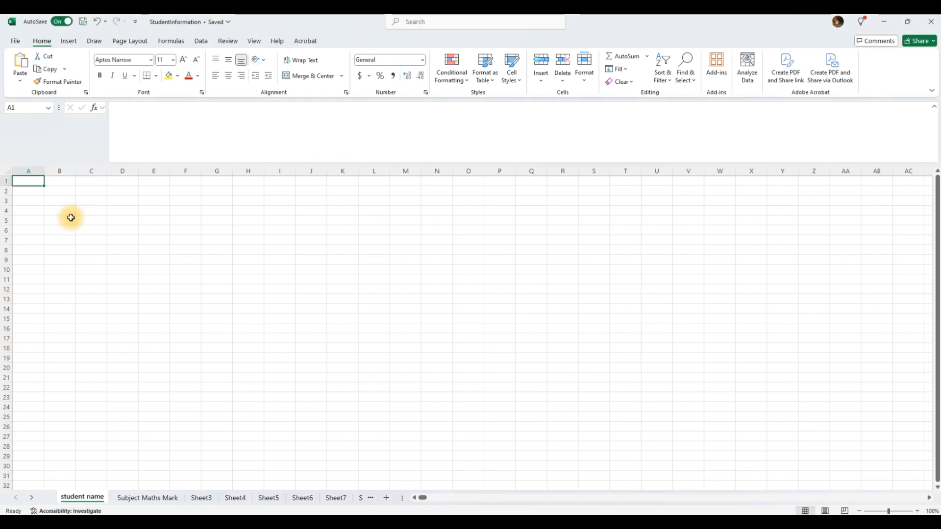
pyautogui.click(63, 230)
pyautogui.click(42, 189)
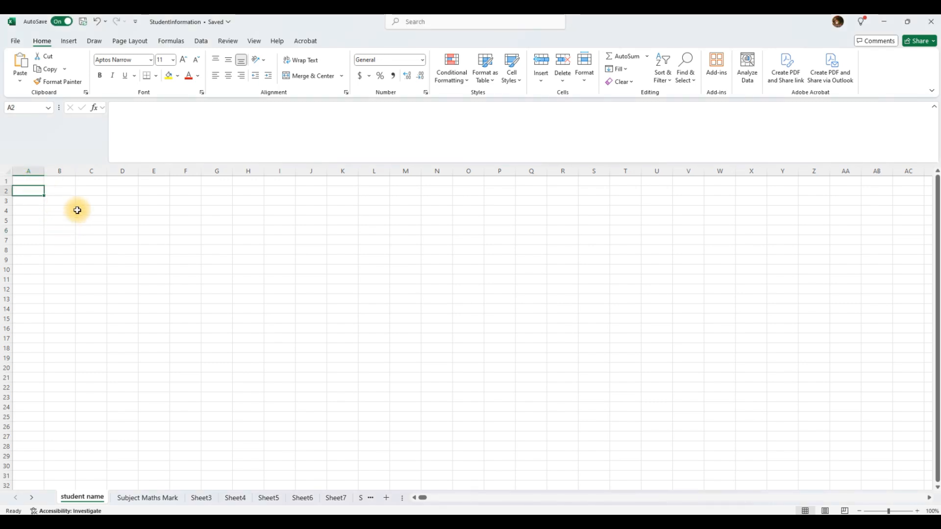
pyautogui.press('Up')
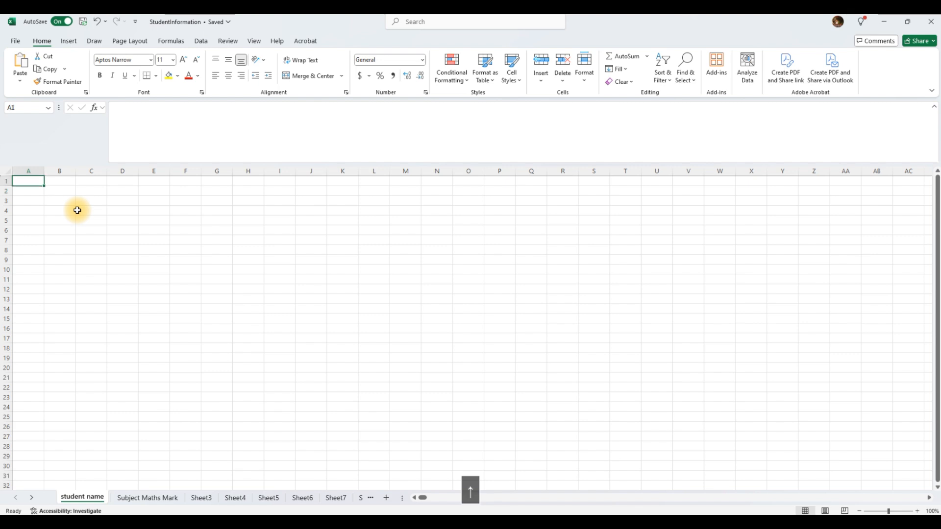
pyautogui.write('1')
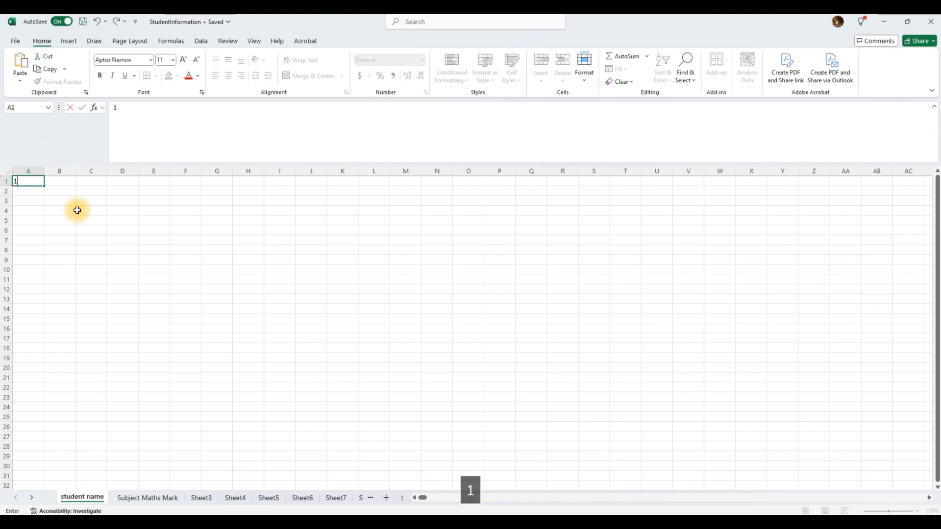
pyautogui.press('Return')
pyautogui.press('Up')
pyautogui.press('Right')
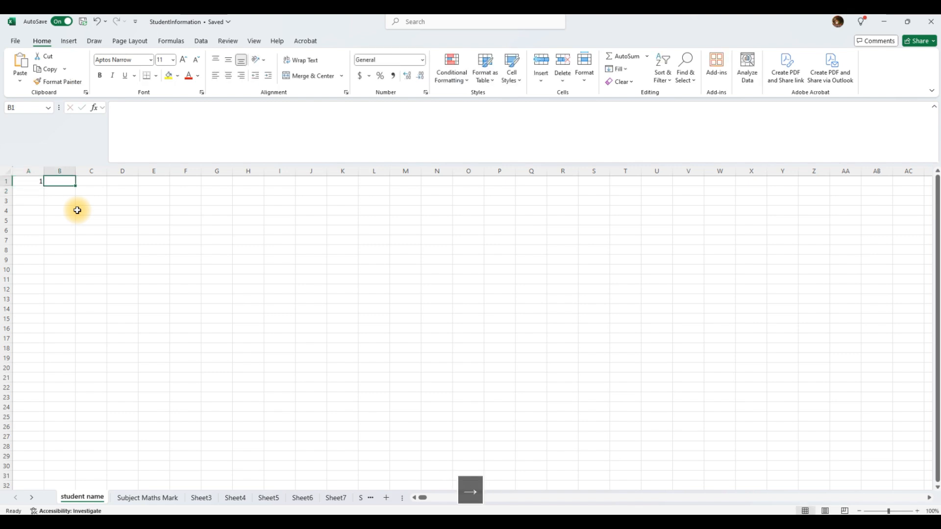
pyautogui.press('Left')
pyautogui.press('Down')
pyautogui.press('Up')
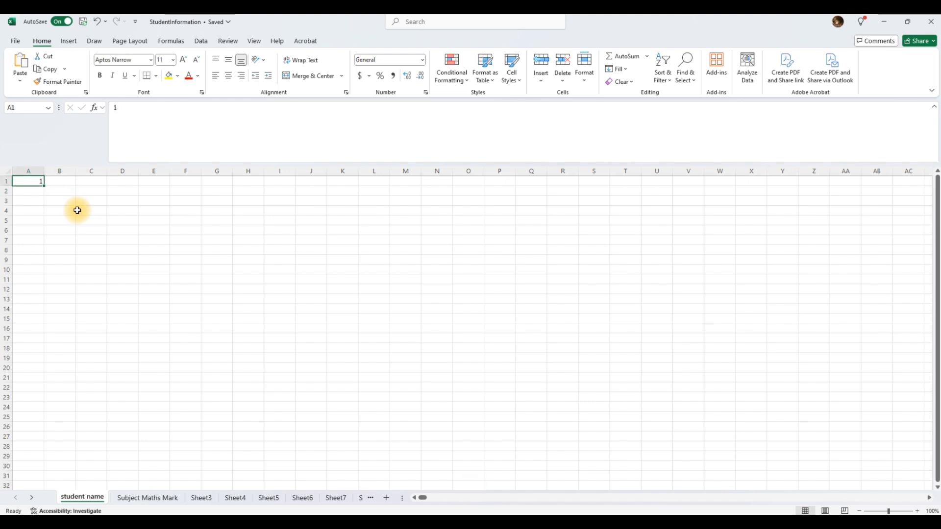
pyautogui.press('Right')
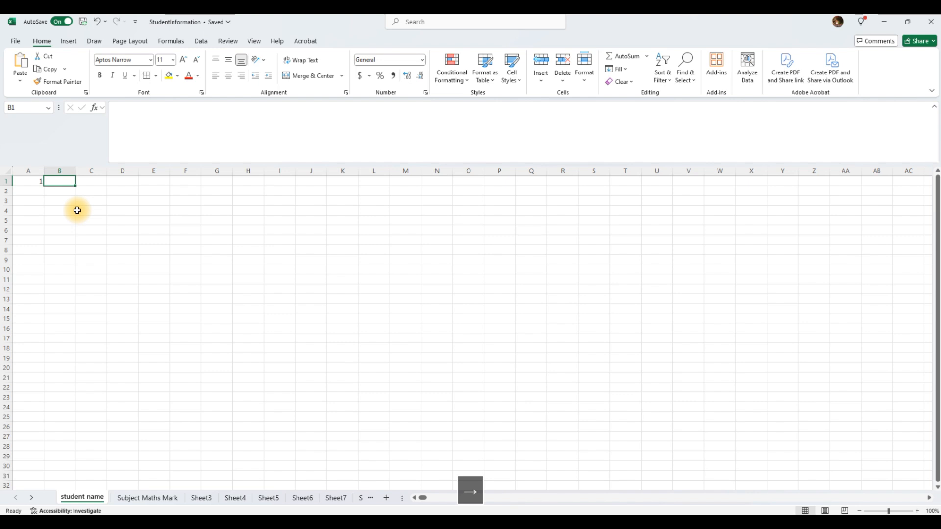
pyautogui.write('wee')
pyautogui.press('Return')
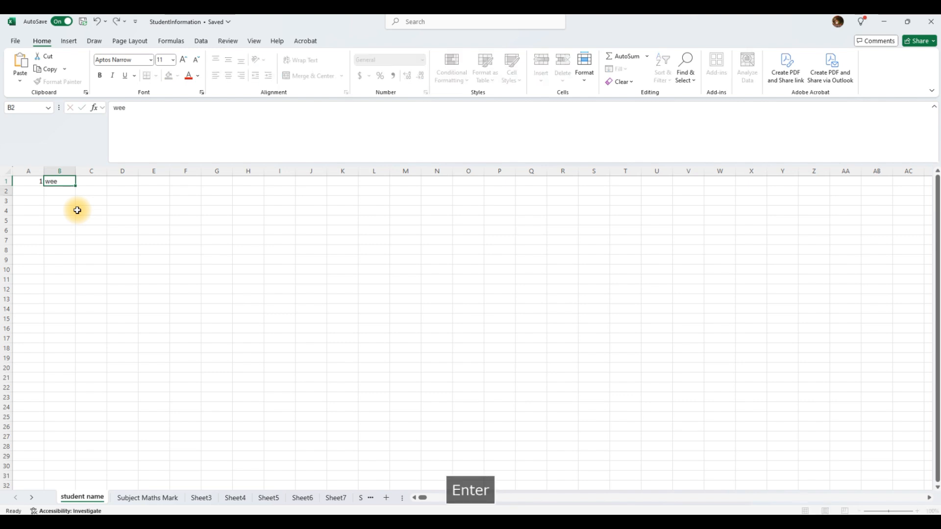
pyautogui.press('Up')
pyautogui.press('Down')
pyautogui.press('Up')
pyautogui.press('Down')
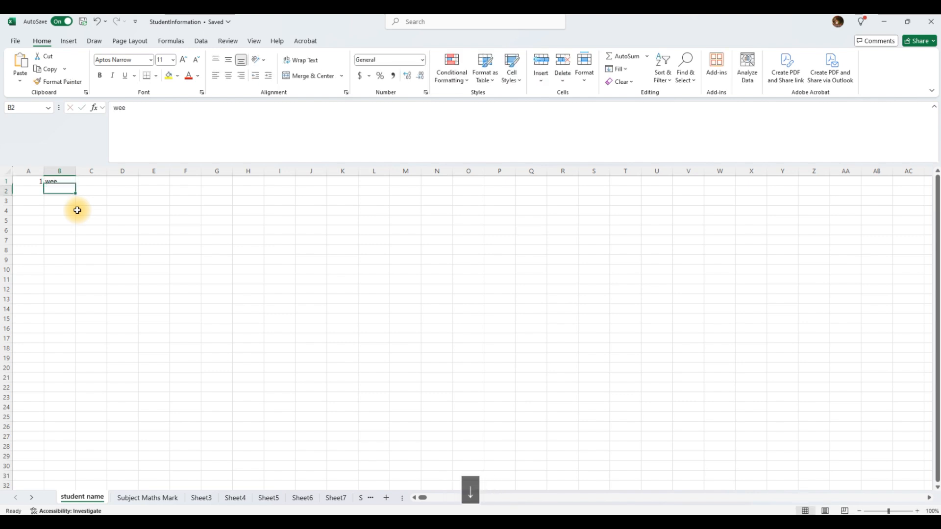
pyautogui.press('Up')
pyautogui.press('Down')
pyautogui.press('Up')
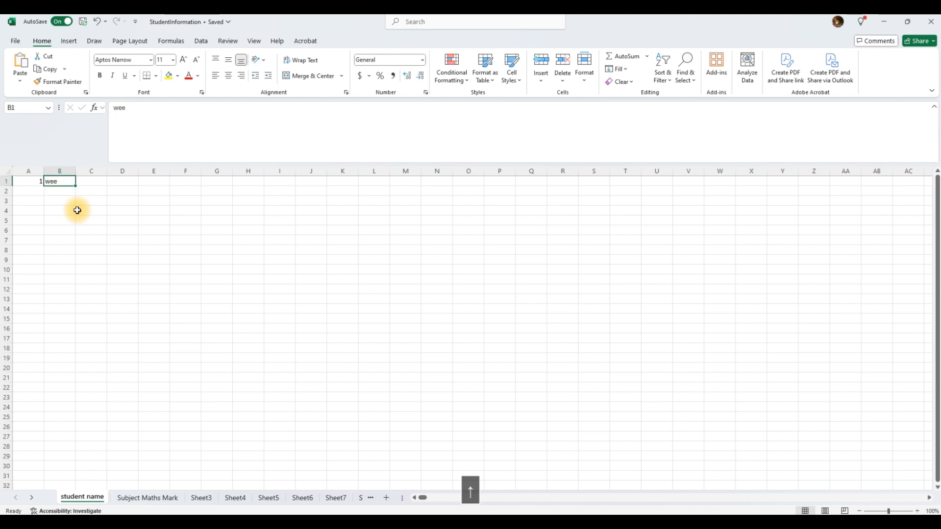
pyautogui.press('Down')
pyautogui.press('Left')
pyautogui.press('Up')
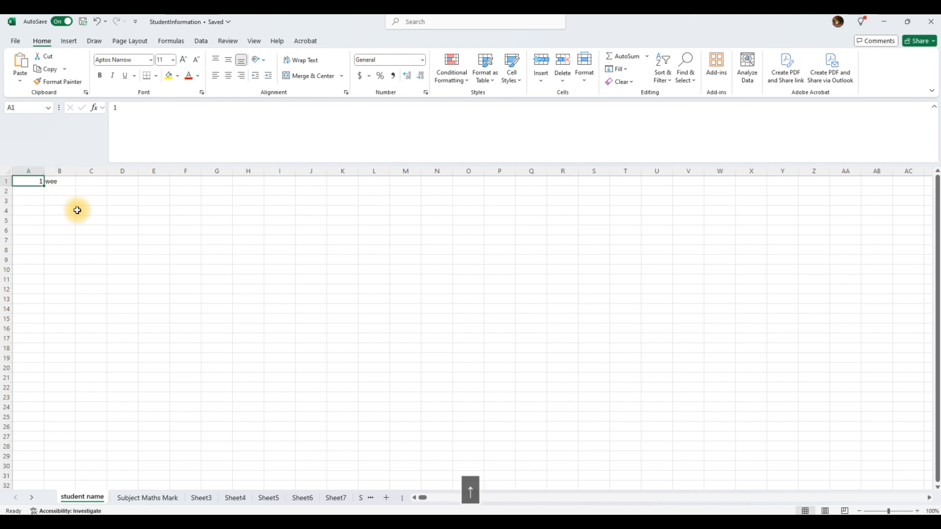
pyautogui.press('Right')
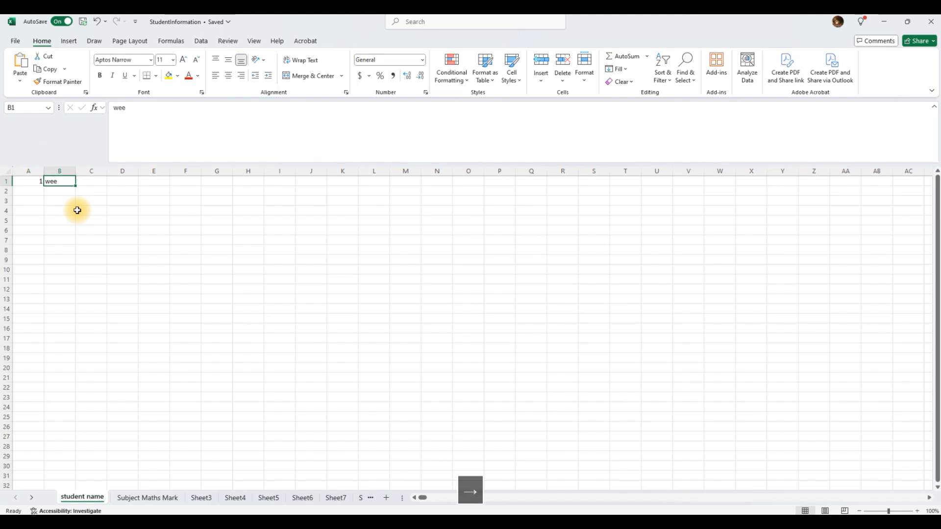
pyautogui.press('Down')
pyautogui.press('Down')
pyautogui.press('Down')
pyautogui.press('Down')
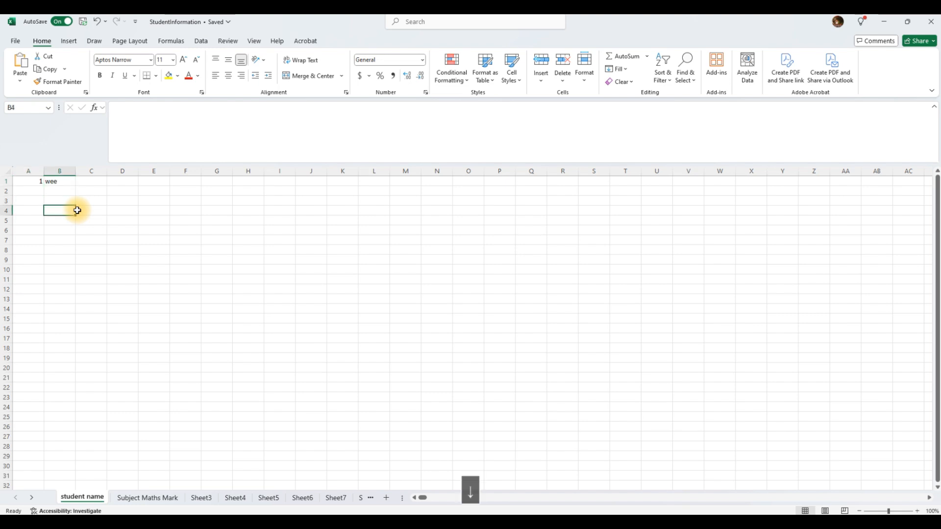
pyautogui.press('Right')
pyautogui.press('Right')
pyautogui.press('Right')
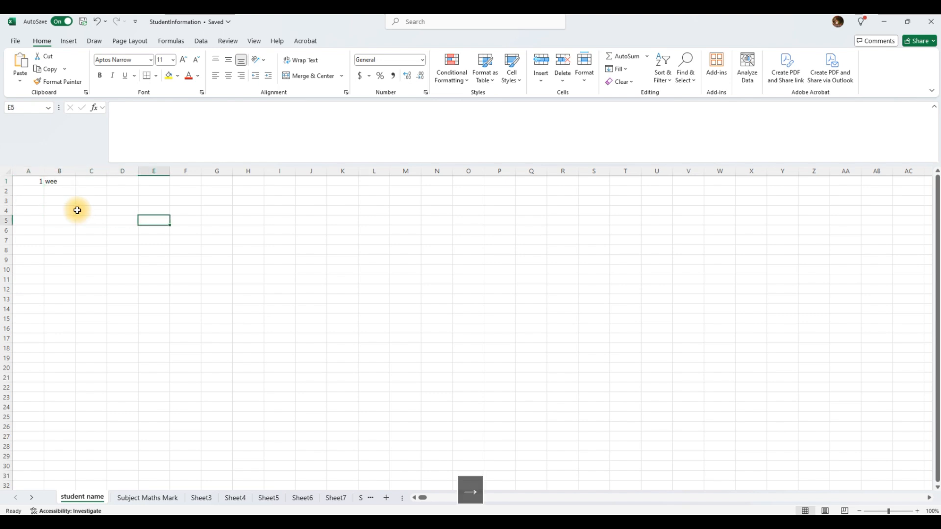
pyautogui.press('Left')
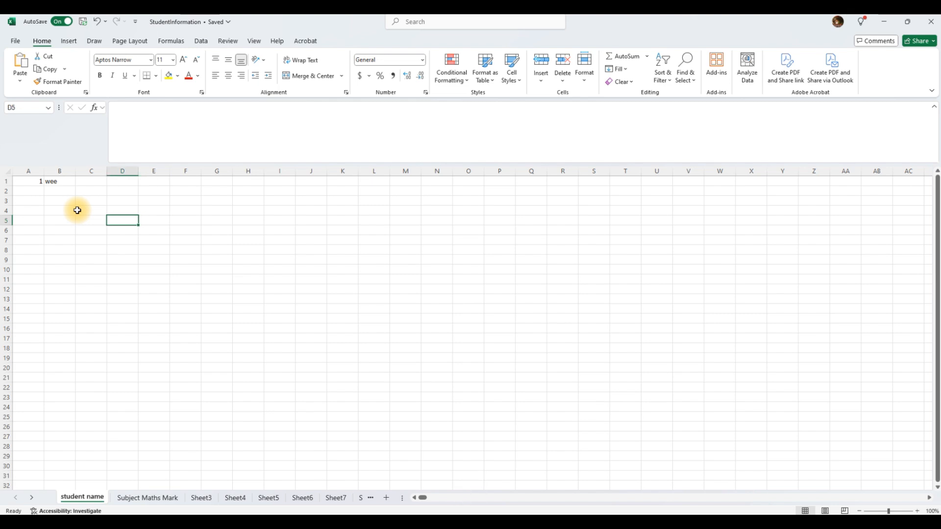
# Enter '1 in D5 and convert it from text to a number.
pyautogui.write("'")
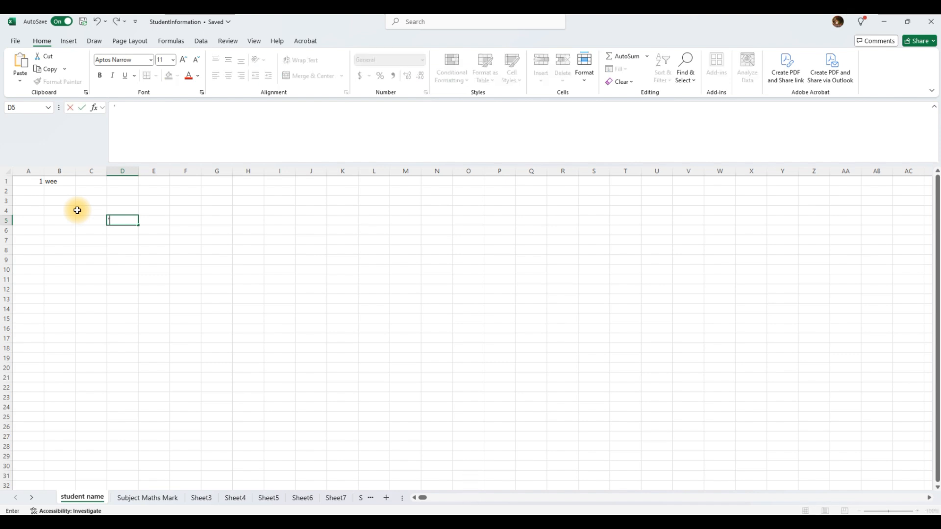
pyautogui.write('1')
pyautogui.press('Return')
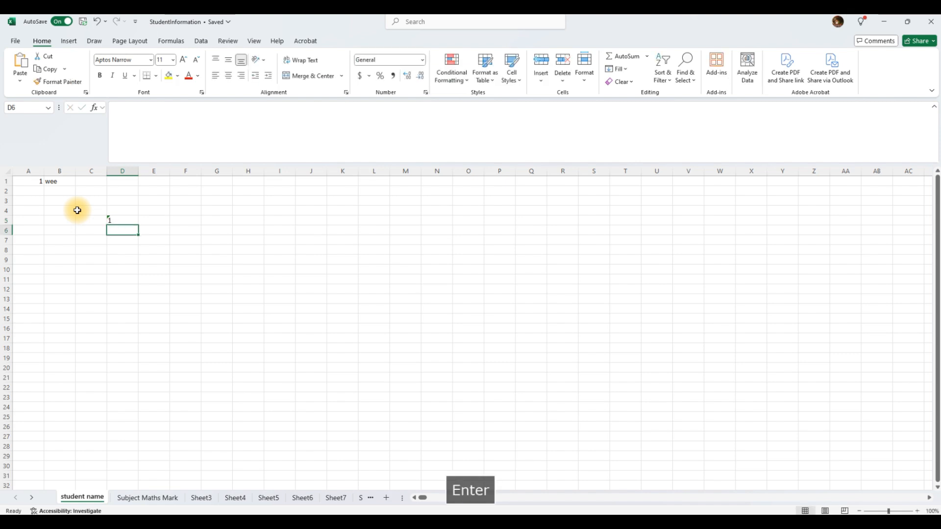
pyautogui.press('Up')
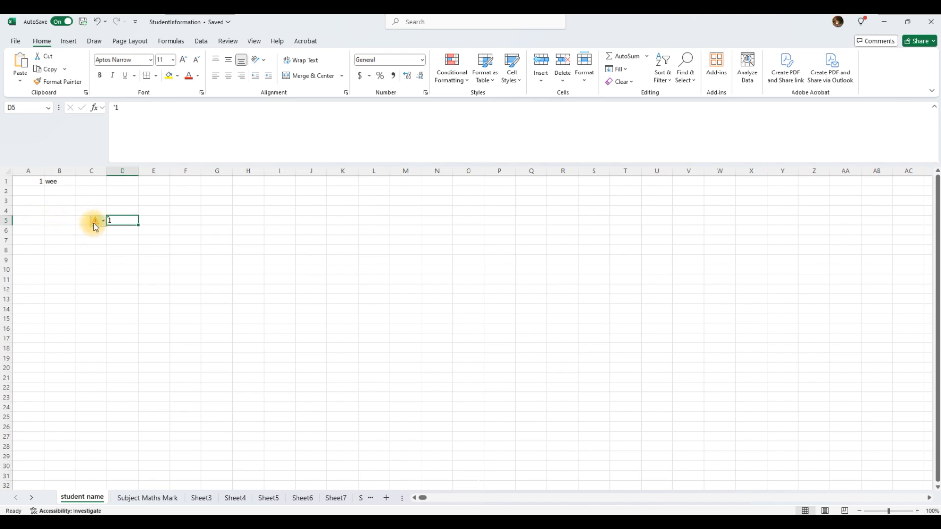
pyautogui.moveTo(96, 230)
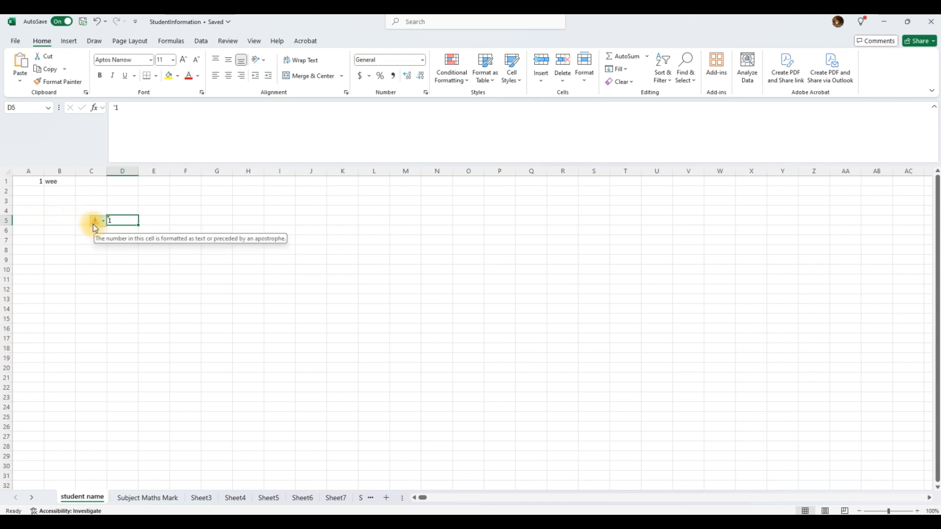
pyautogui.click(147, 268)
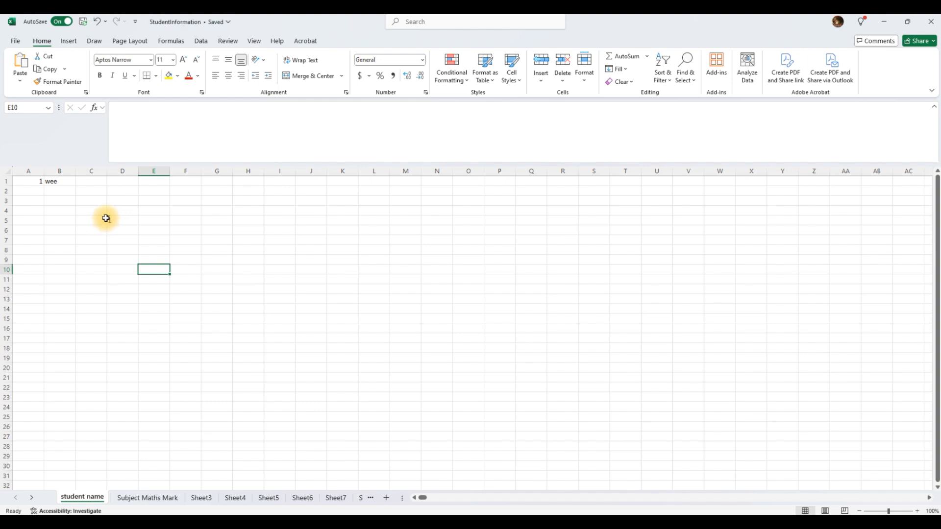
pyautogui.click(113, 220)
pyautogui.click(95, 223)
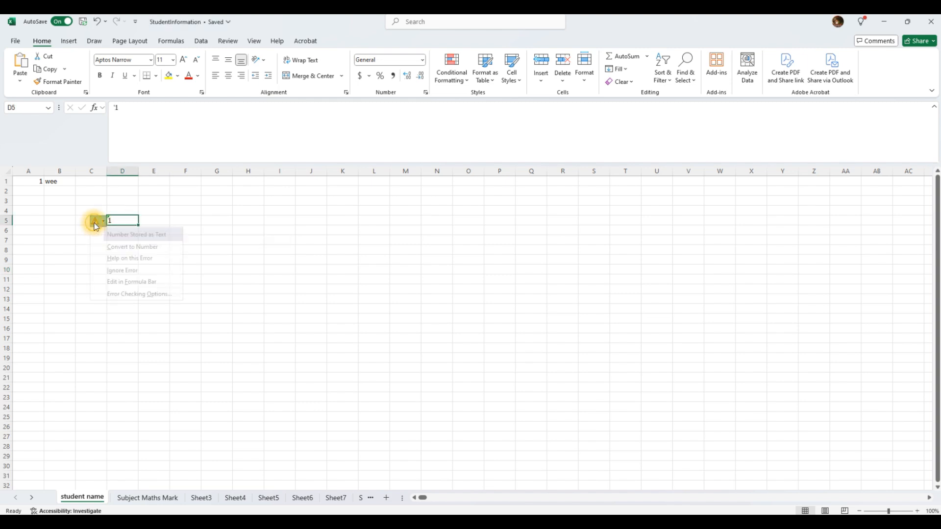
pyautogui.click(130, 248)
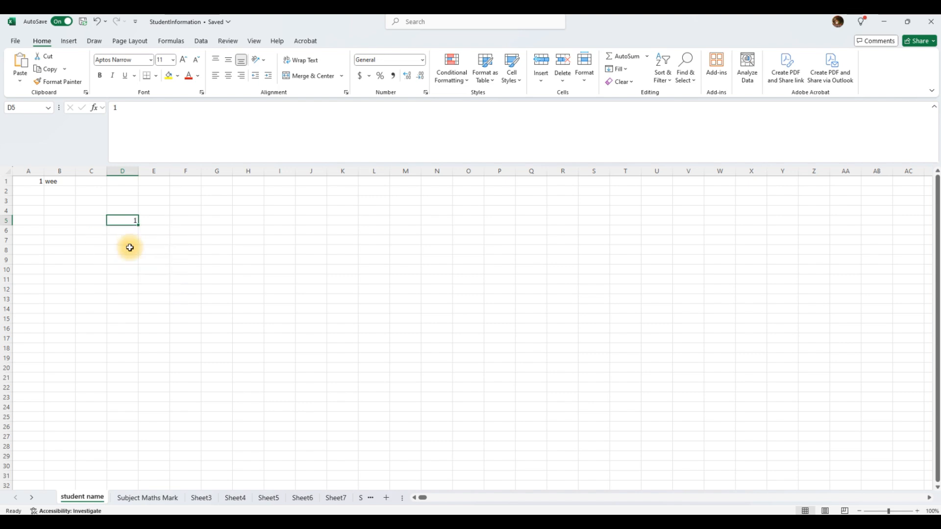
pyautogui.click(128, 239)
pyautogui.click(129, 221)
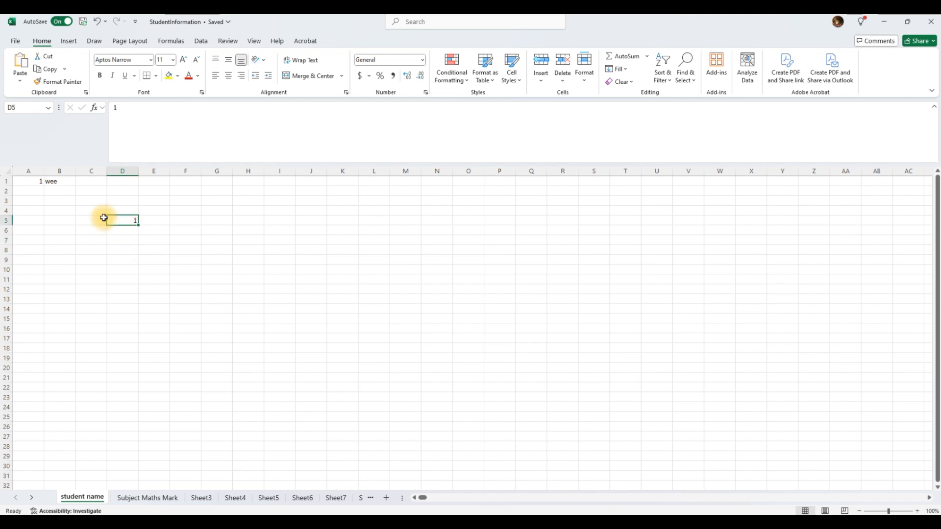
# Delete the word 'wee' from cell B1.
pyautogui.click(28, 182)
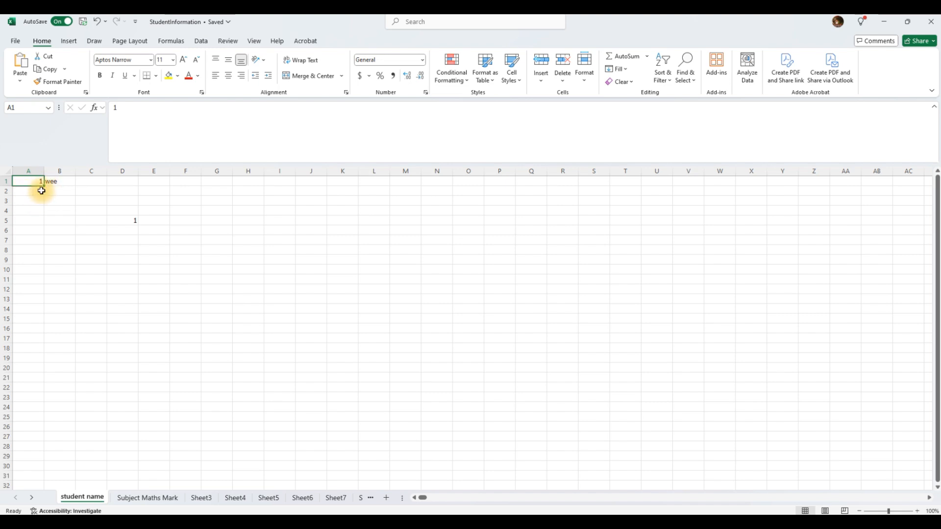
pyautogui.click(69, 182)
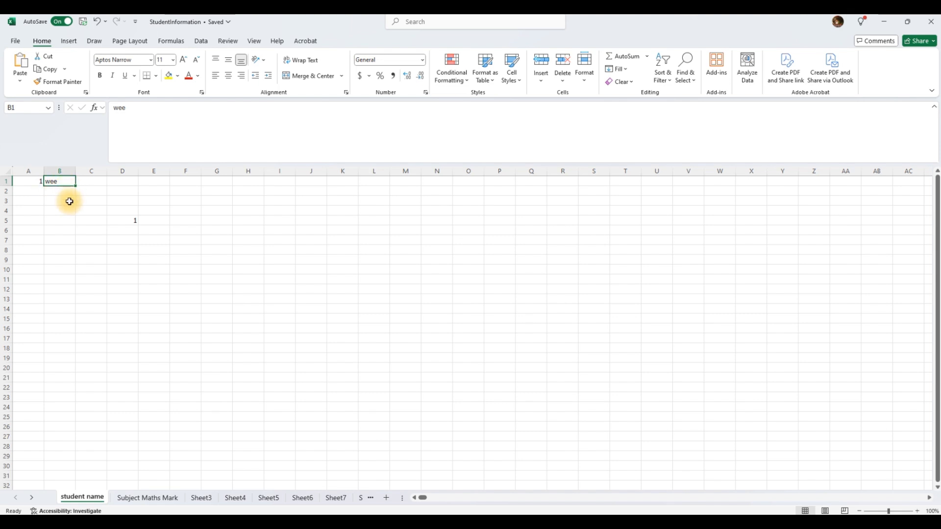
pyautogui.press('Delete')
pyautogui.press('Left')
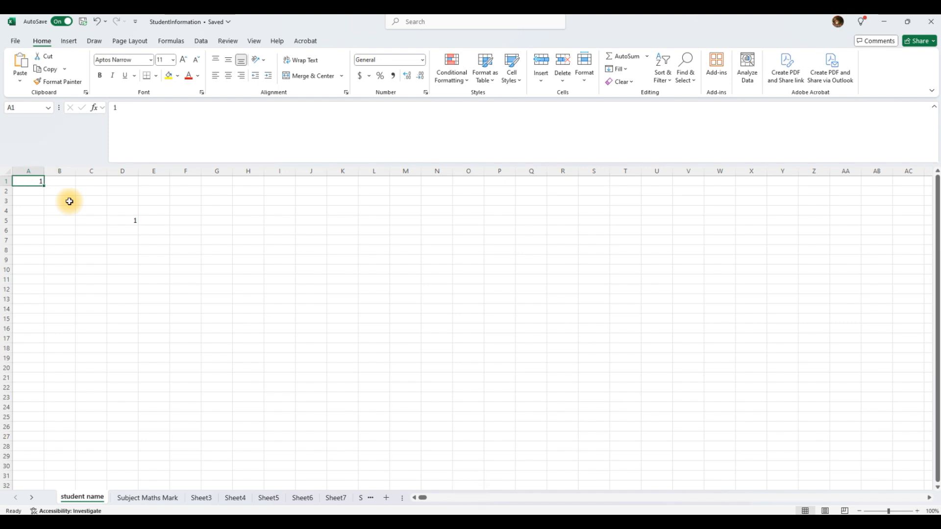
# Enter 'Sam' in B1 and copy it into M1 with Ctrl+C and Ctrl+V.
pyautogui.press('Right')
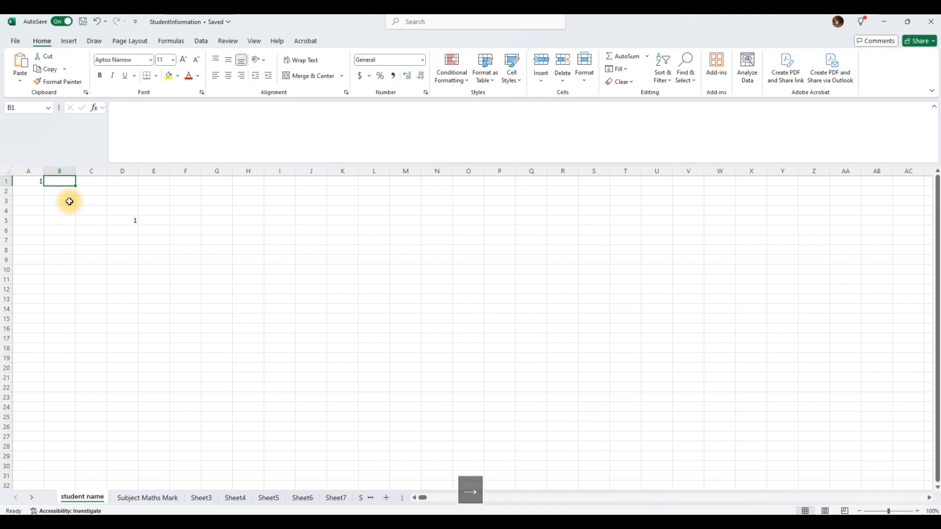
pyautogui.write('Sam')
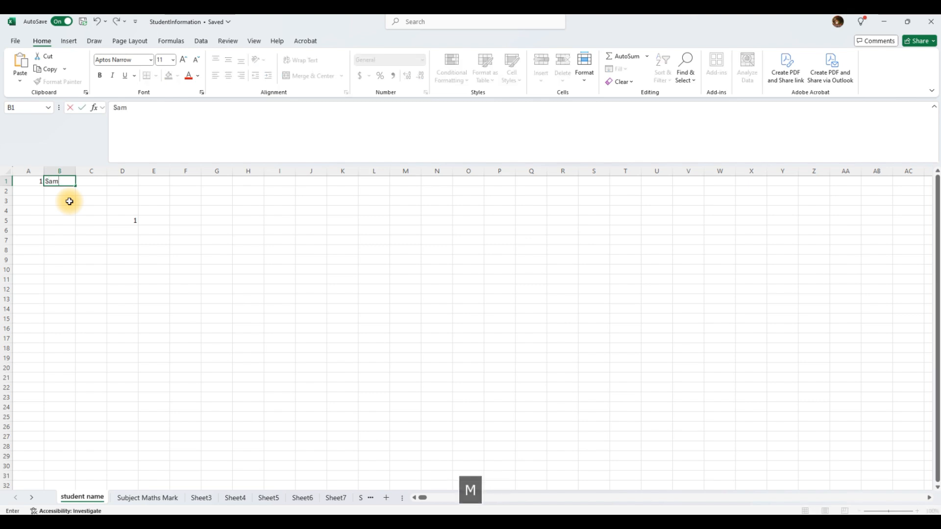
pyautogui.press('Return')
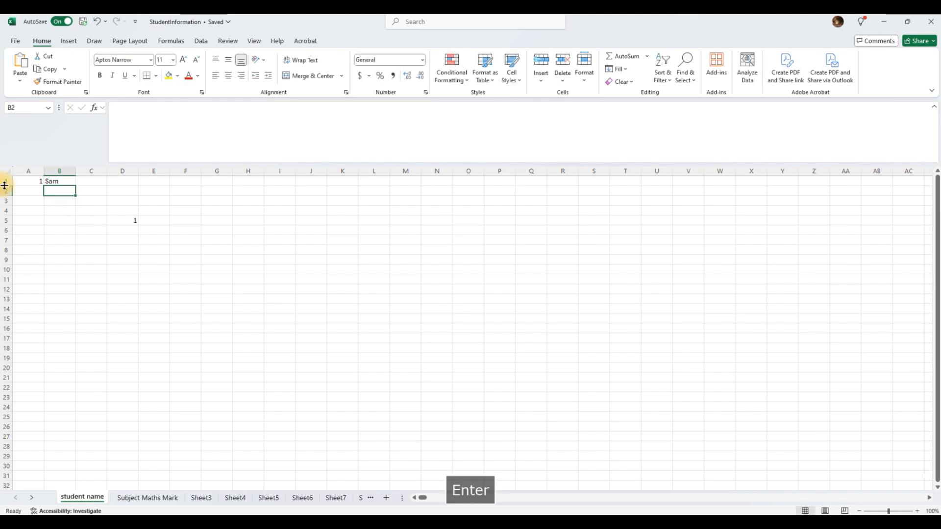
pyautogui.click(51, 205)
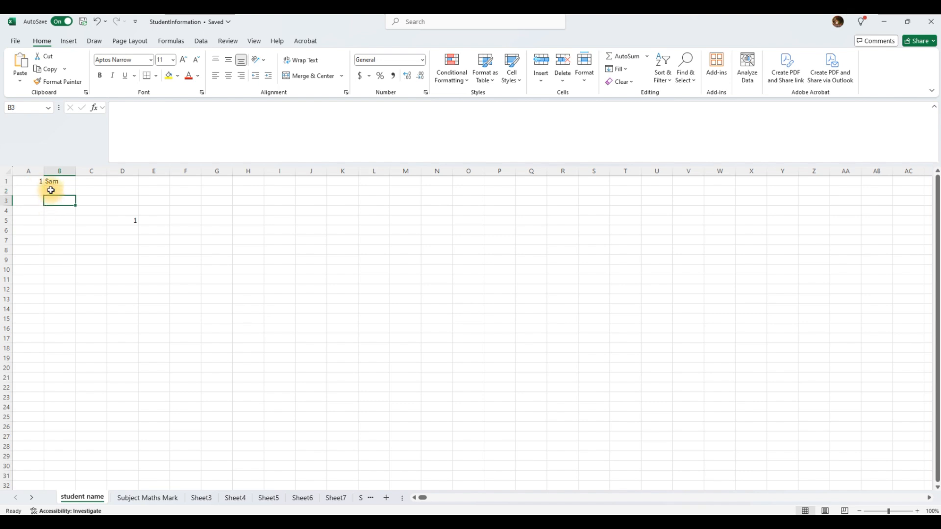
pyautogui.click(51, 182)
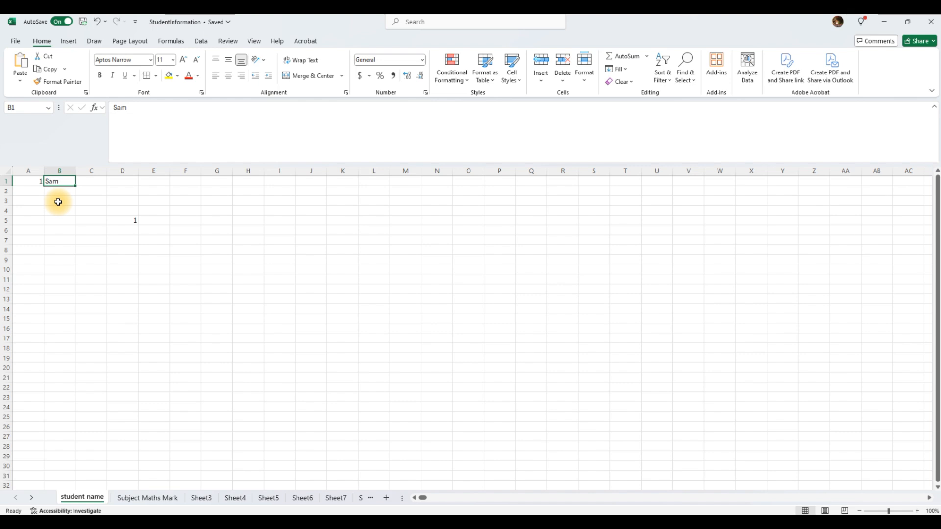
pyautogui.hotkey('ctrl', 'c')
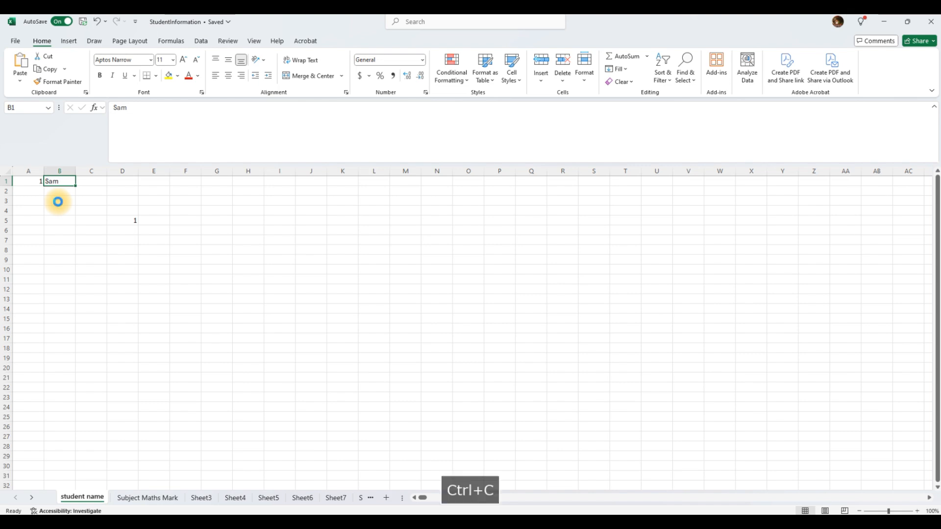
pyautogui.click(412, 183)
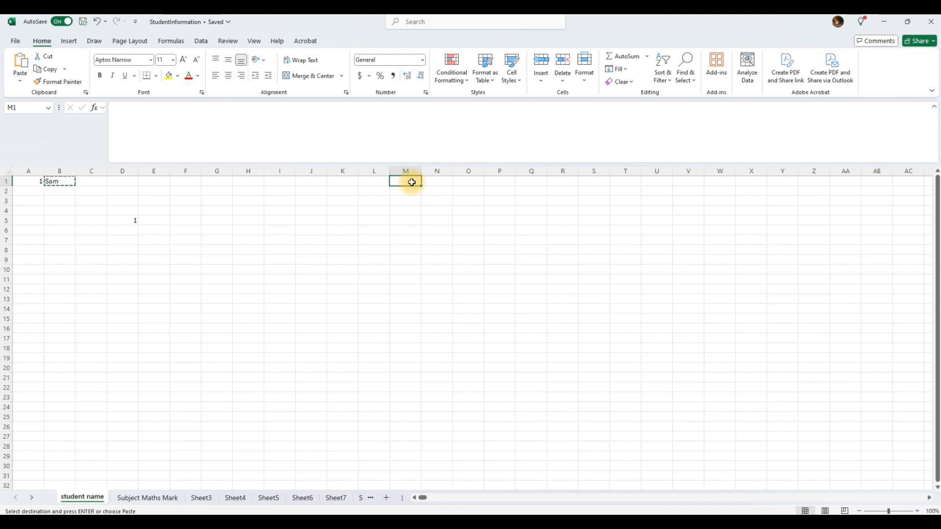
pyautogui.hotkey('ctrl', 'v')
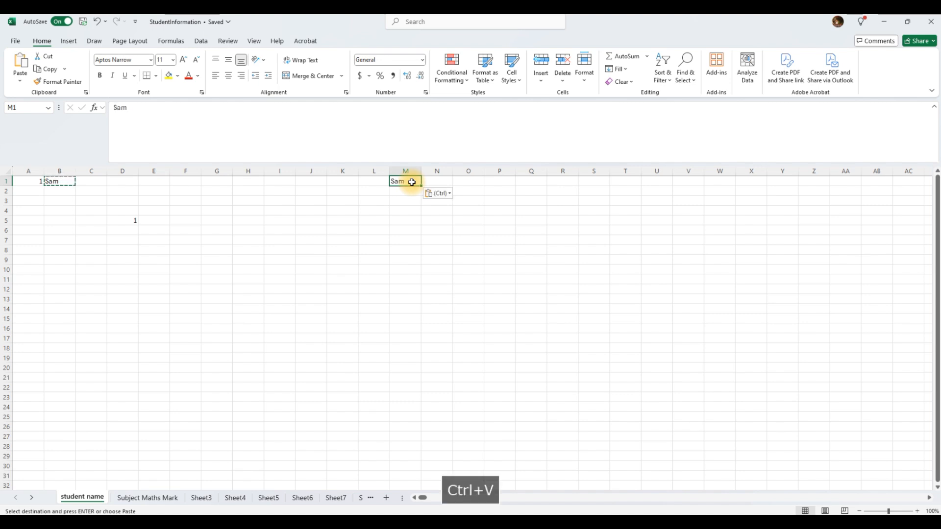
pyautogui.click(403, 211)
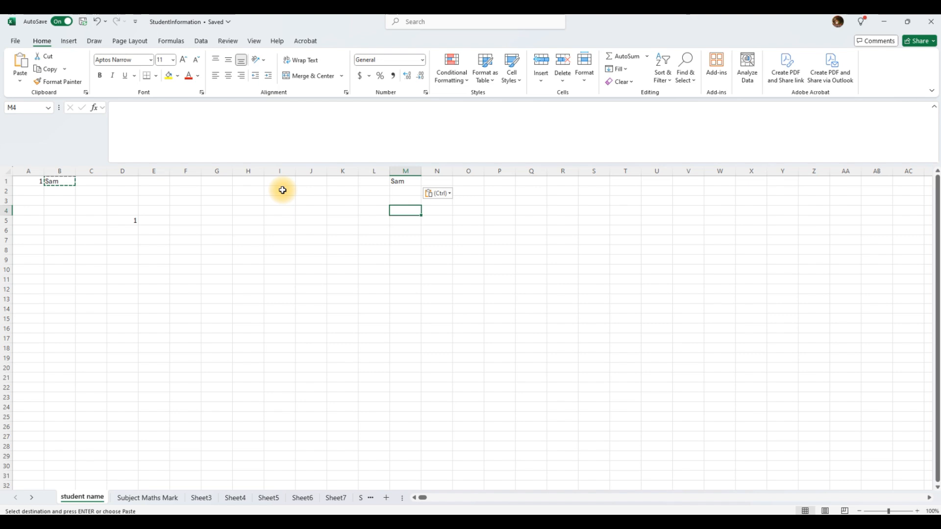
# Copy B1 into O1 with Paste (Keep Source Formatting), then cancel the copy marquee.
pyautogui.rightClick(49, 182)
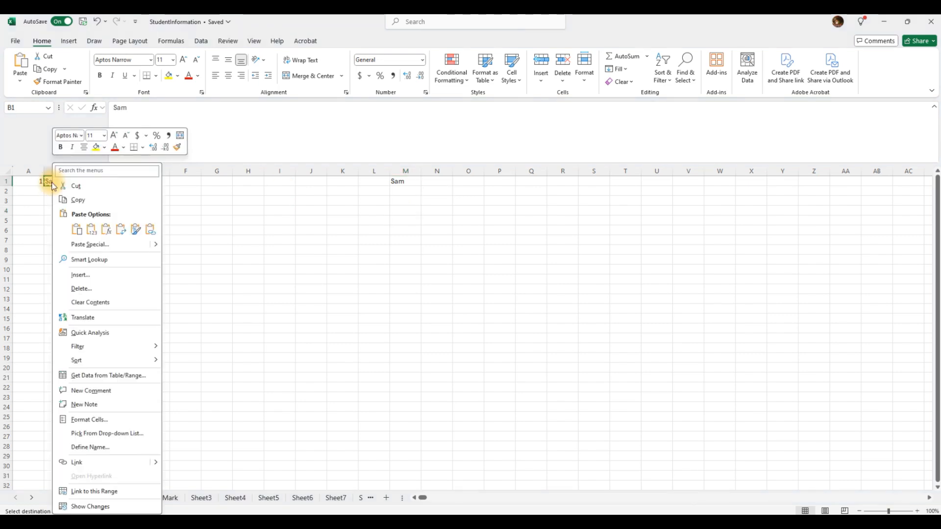
pyautogui.click(79, 200)
pyautogui.click(473, 182)
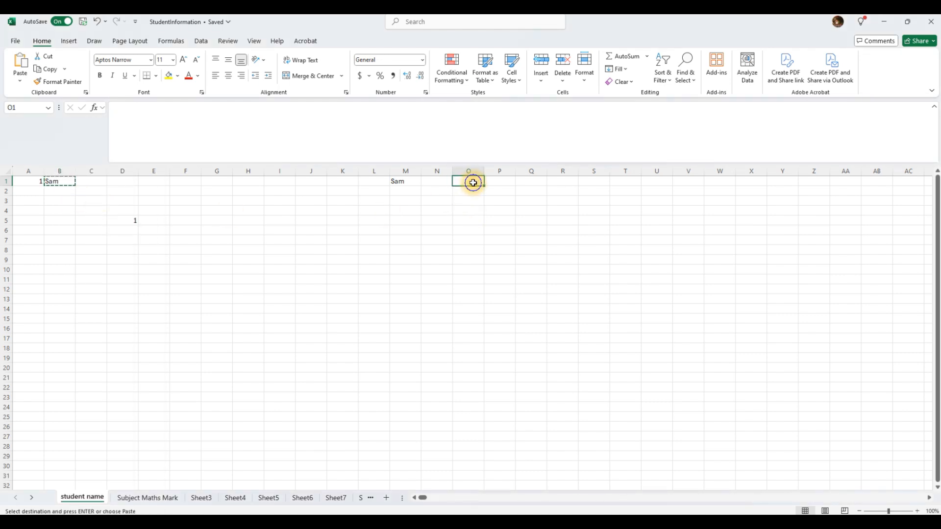
pyautogui.rightClick(473, 183)
pyautogui.click(498, 244)
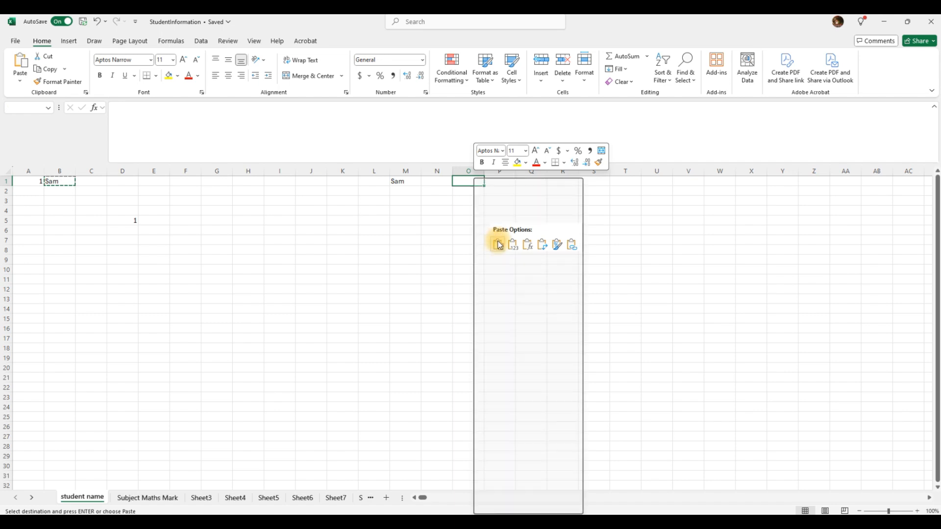
pyautogui.click(457, 212)
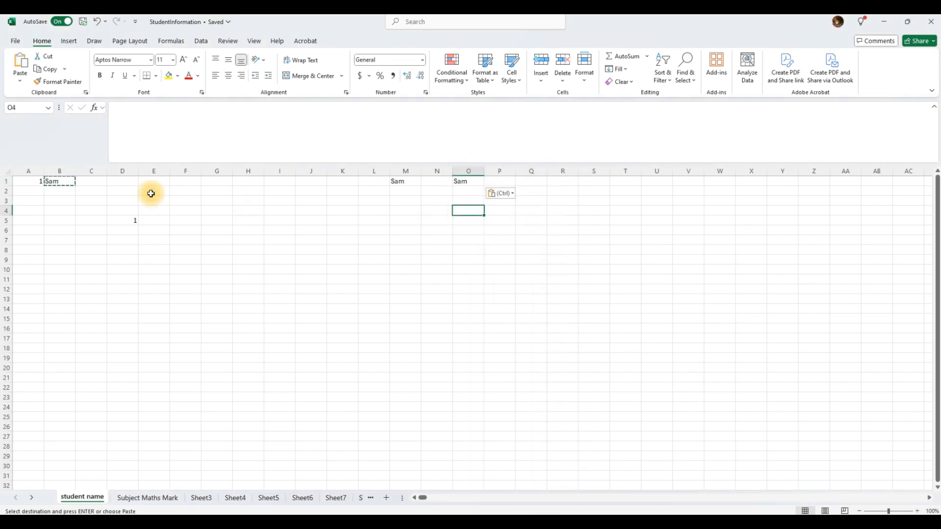
pyautogui.click(61, 202)
pyautogui.press('Escape')
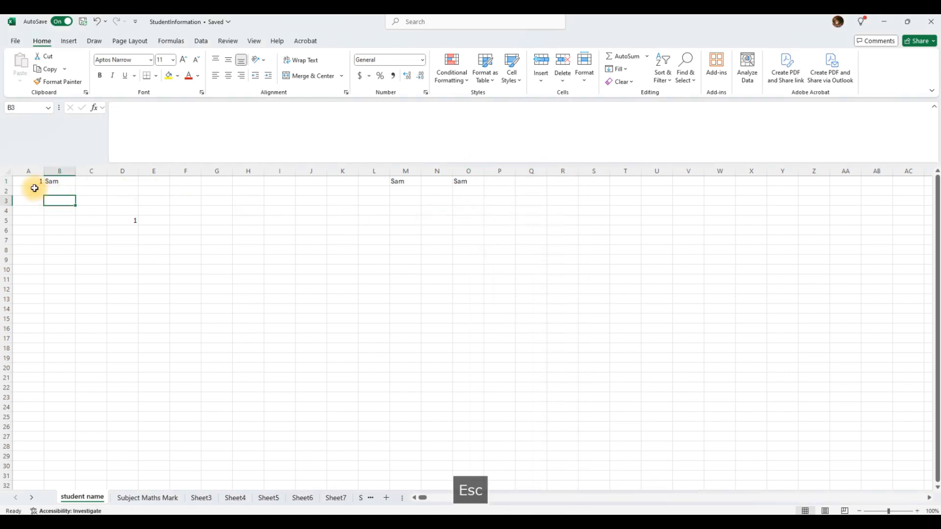
# Autofill the 1 down column A, and Sam across row 1 to Q and down to row 28.
pyautogui.click(32, 183)
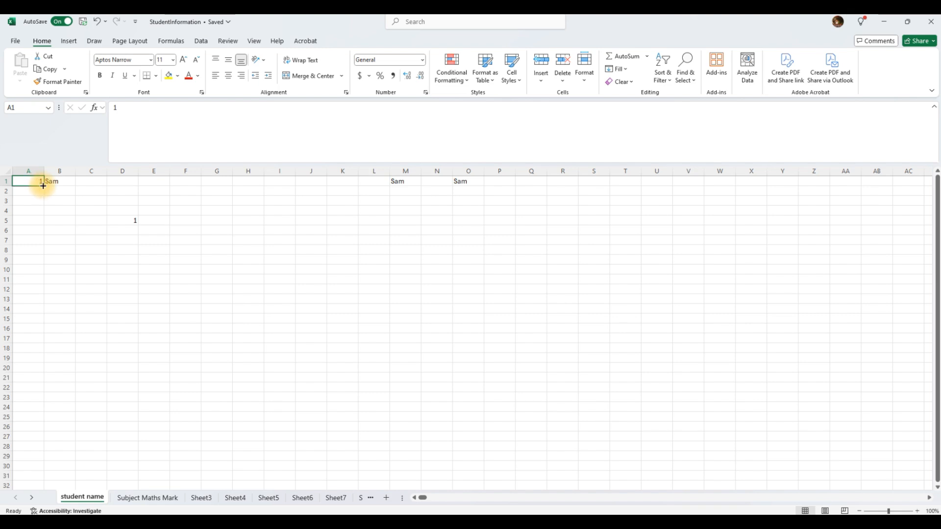
pyautogui.moveTo(43, 186); pyautogui.dragTo(41, 450)
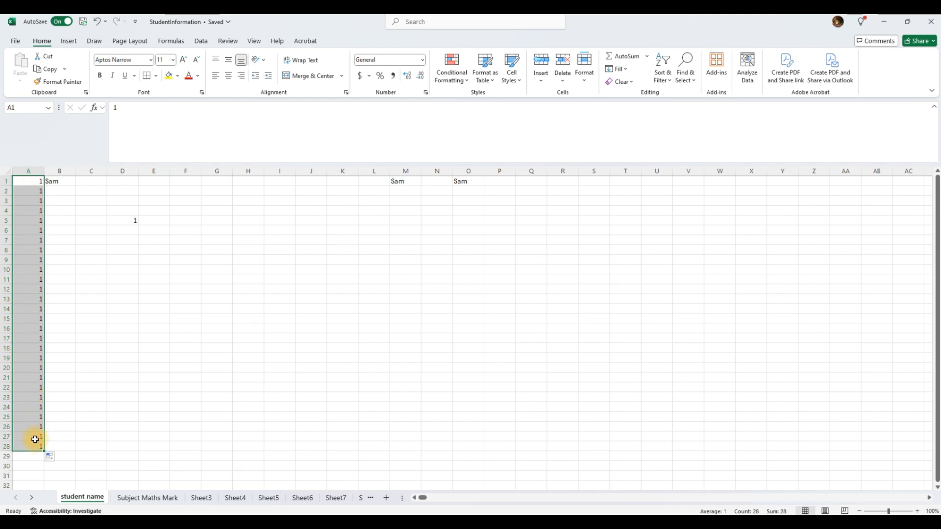
pyautogui.click(94, 261)
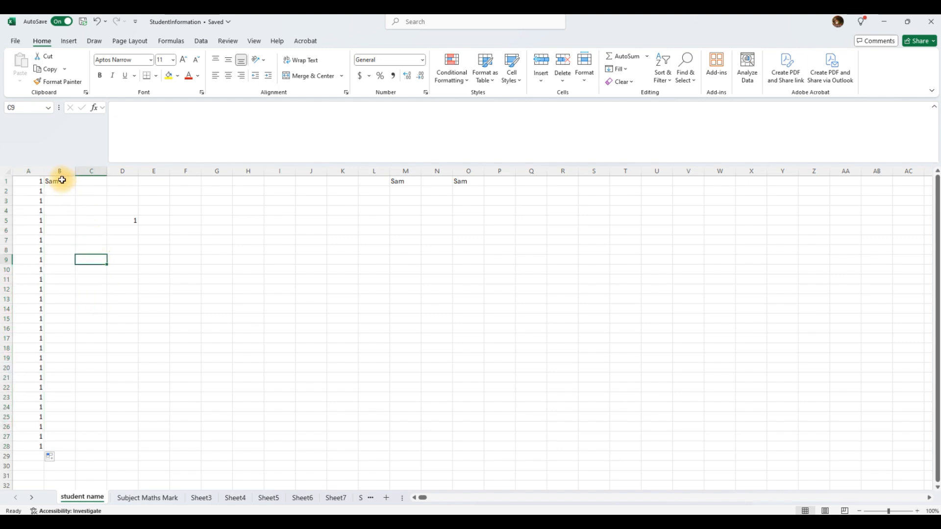
pyautogui.click(61, 181)
pyautogui.moveTo(77, 186); pyautogui.dragTo(536, 178)
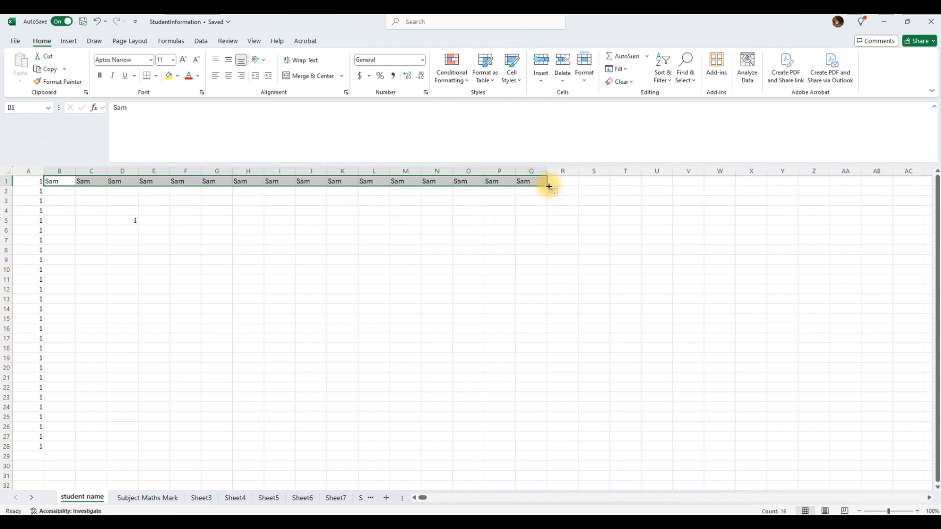
pyautogui.moveTo(548, 185); pyautogui.dragTo(571, 452)
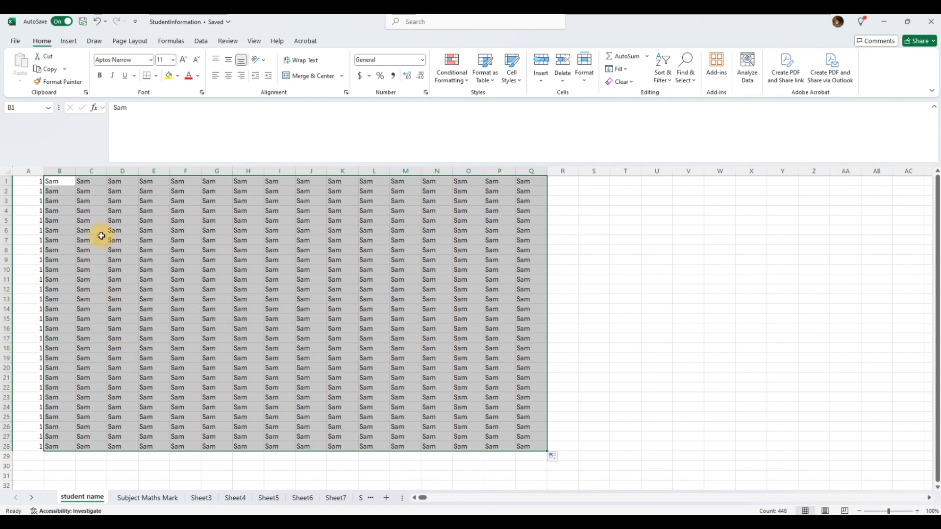
# Delete the filled range A2:Q29 and then B1:Q1, keeping only 1 in A1.
pyautogui.moveTo(27, 191); pyautogui.dragTo(522, 451)
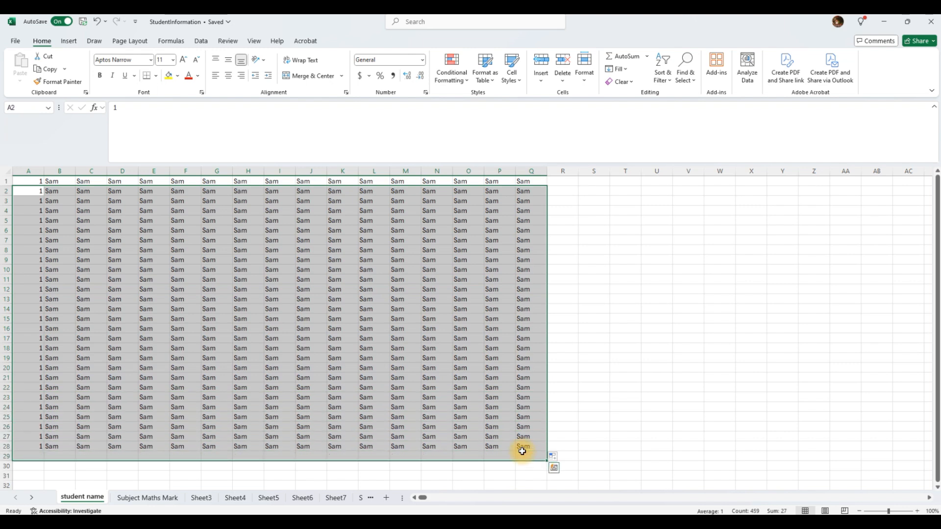
pyautogui.press('Delete')
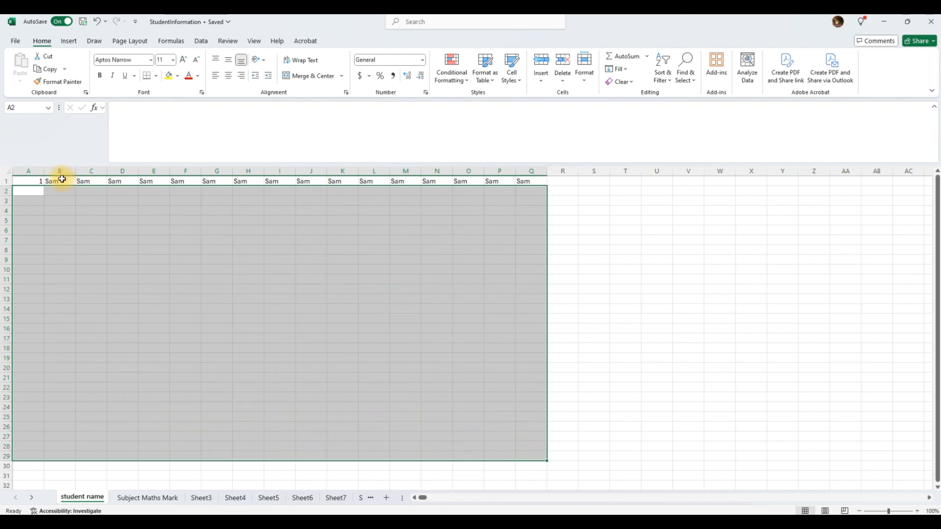
pyautogui.moveTo(61, 180); pyautogui.dragTo(520, 184)
pyautogui.press('Delete')
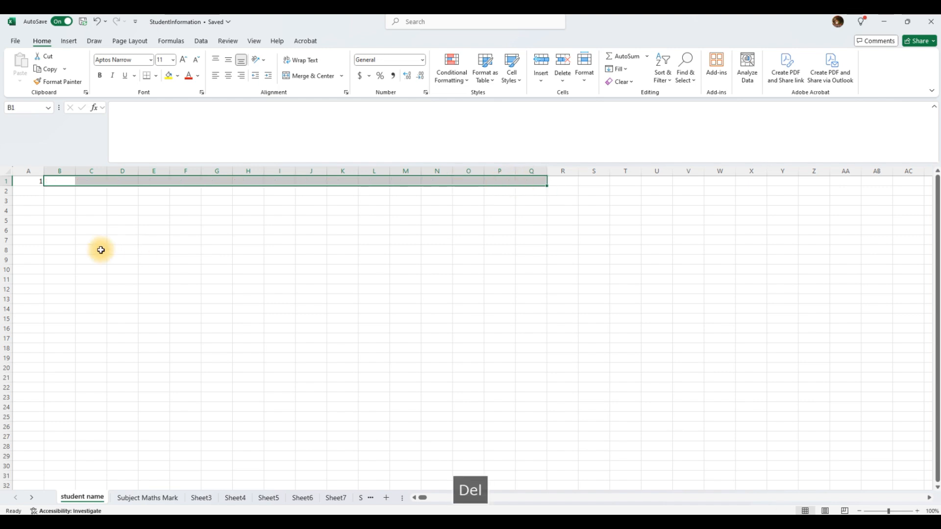
# Enter 2 in A2 and extend the 1, 2 series down to 30 in A30.
pyautogui.click(91, 231)
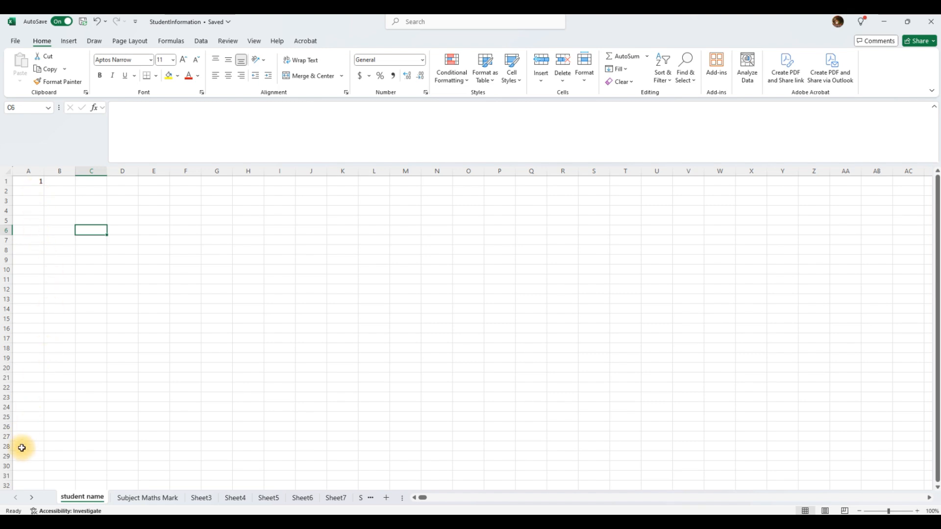
pyautogui.click(36, 181)
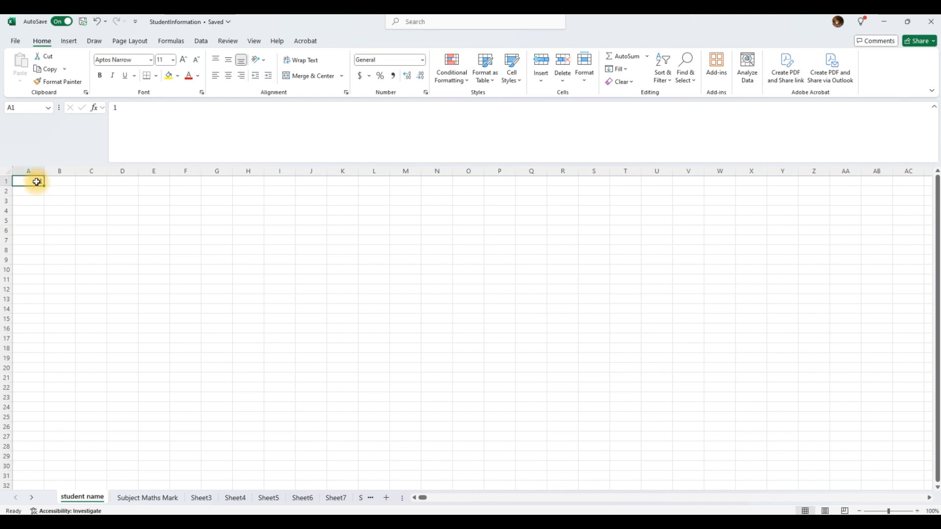
pyautogui.click(36, 194)
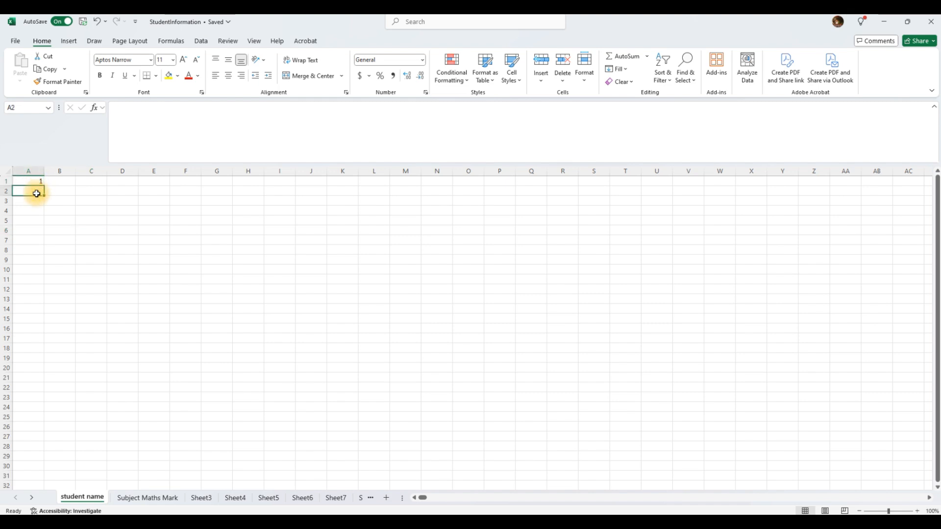
pyautogui.write('2')
pyautogui.press('Return')
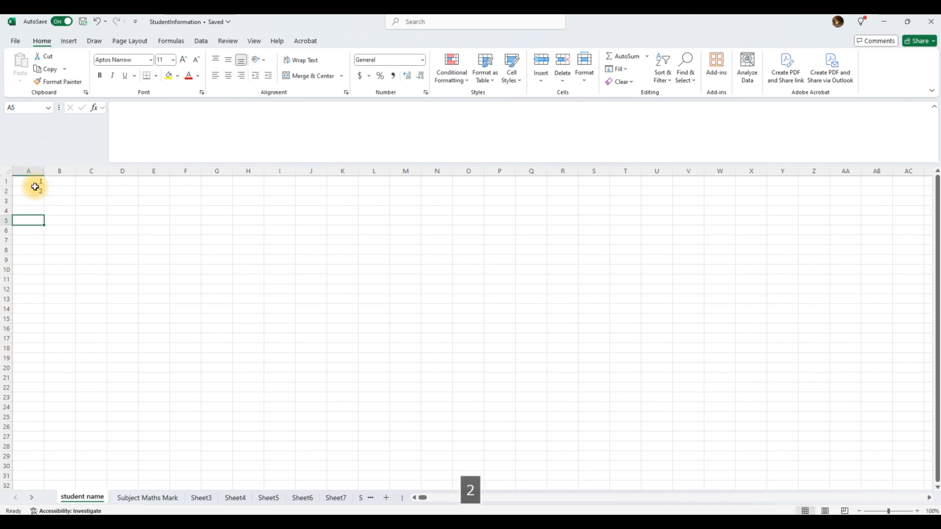
pyautogui.click(35, 183)
pyautogui.moveTo(35, 183); pyautogui.dragTo(29, 467)
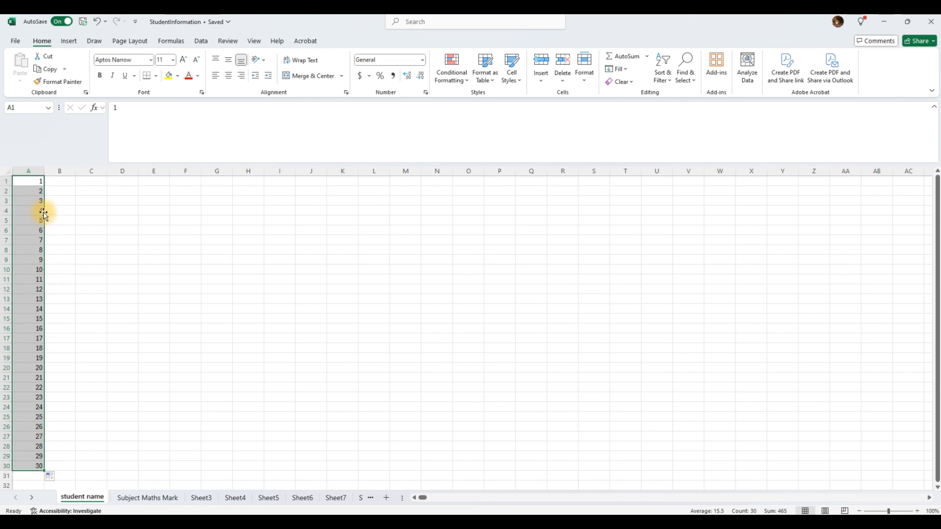
pyautogui.click(93, 182)
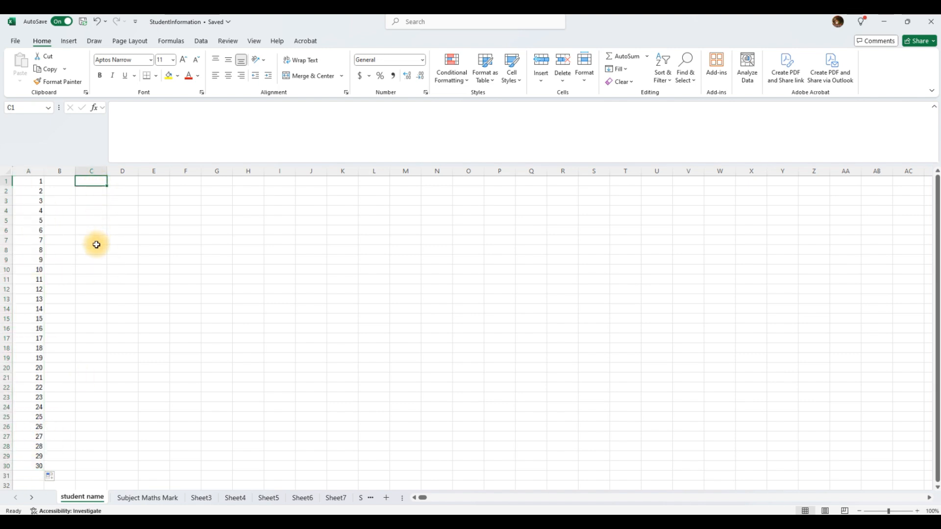
pyautogui.write('1')
pyautogui.press('Return')
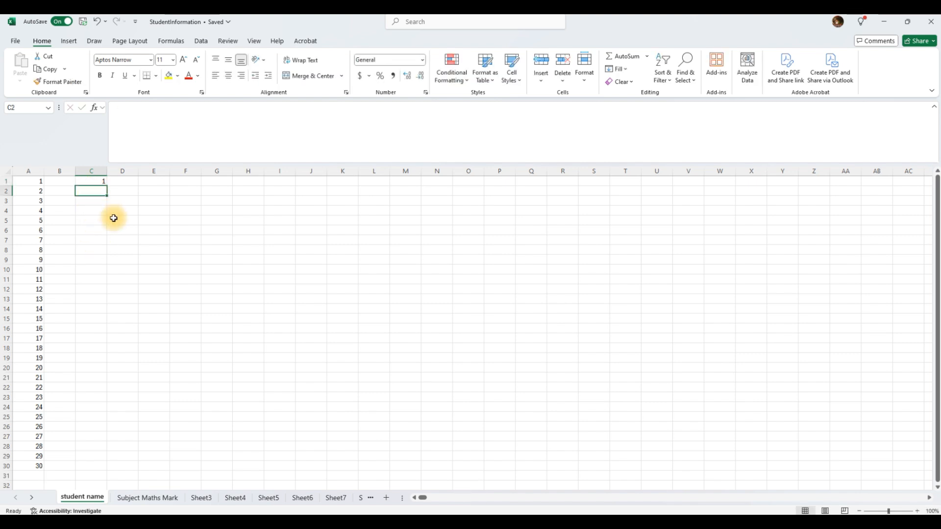
pyautogui.write('2')
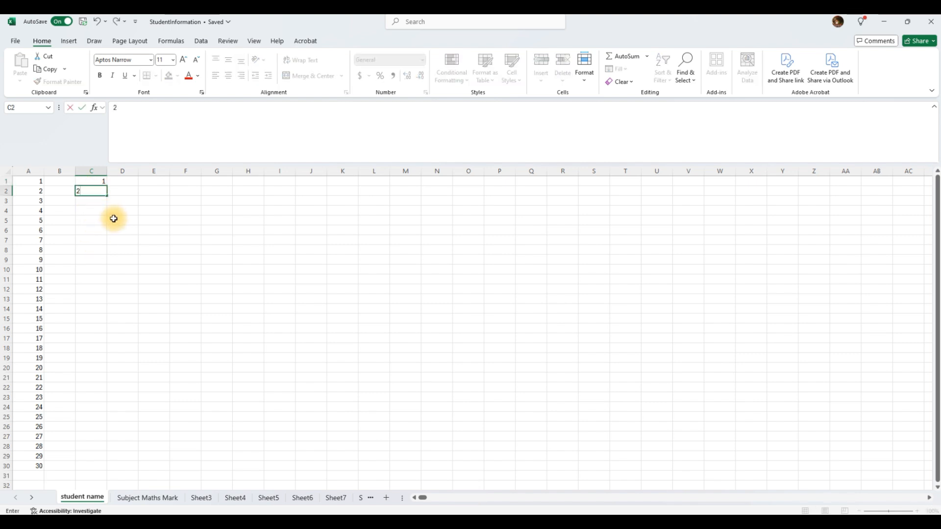
pyautogui.press('BackSpace')
pyautogui.write('4')
pyautogui.click(95, 219)
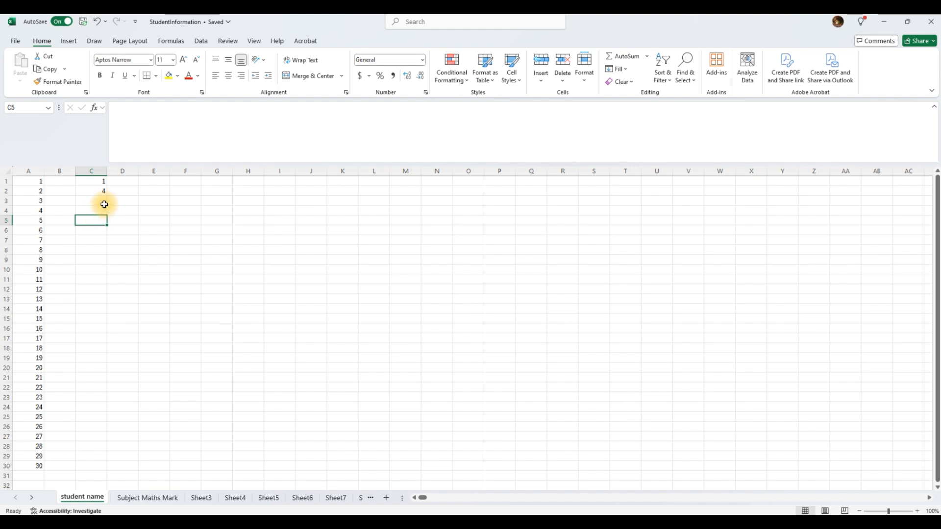
pyautogui.click(101, 203)
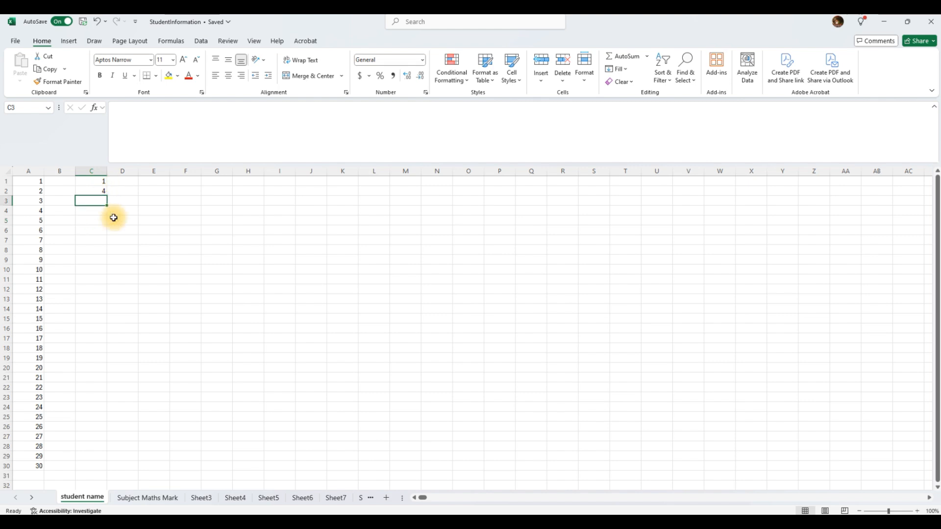
pyautogui.write('7')
pyautogui.click(99, 249)
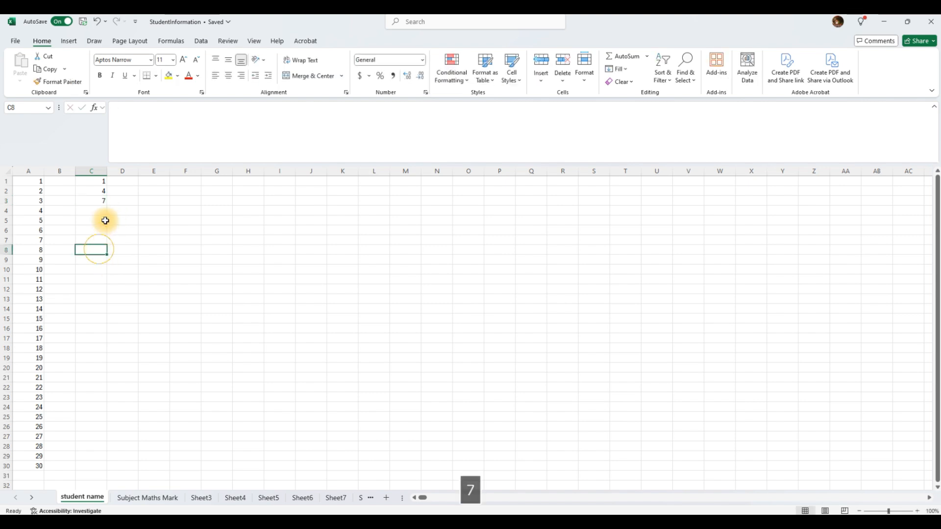
pyautogui.click(98, 184)
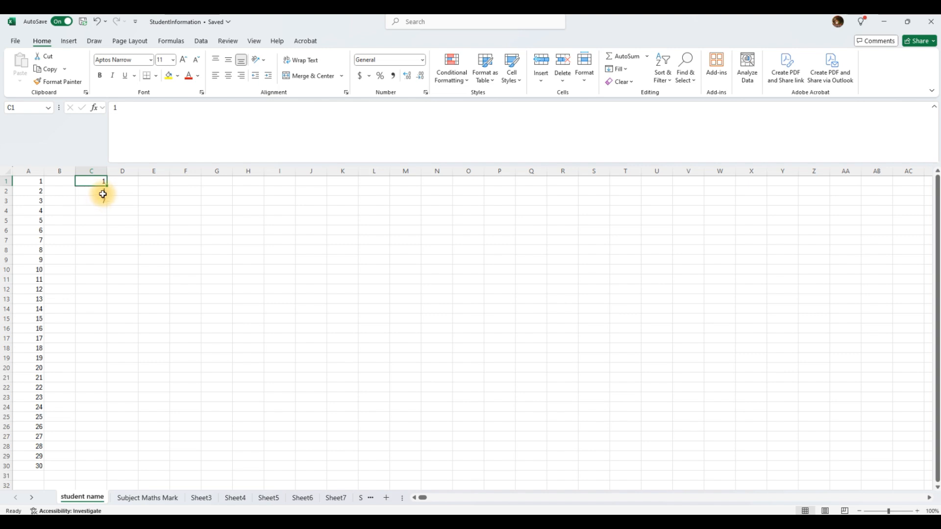
pyautogui.click(102, 192)
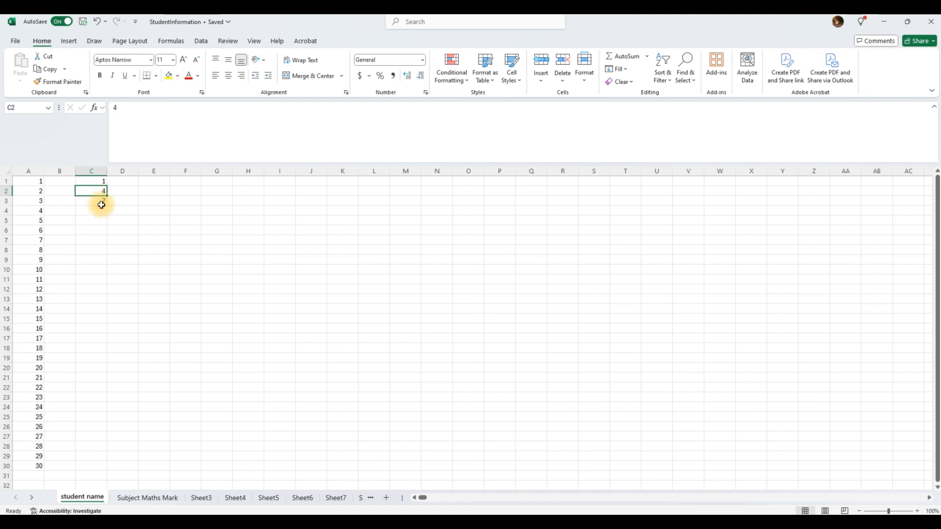
pyautogui.moveTo(99, 180); pyautogui.dragTo(114, 470)
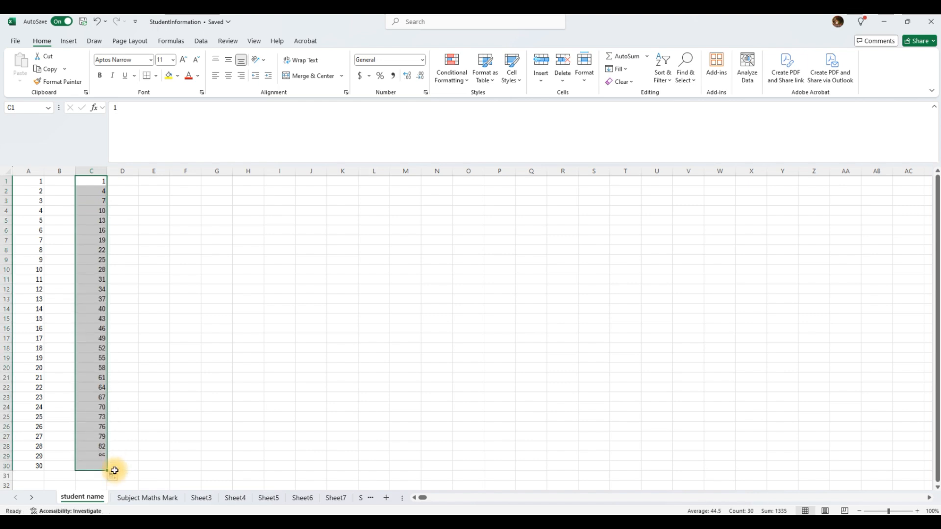
pyautogui.click(104, 212)
pyautogui.click(105, 182)
pyautogui.click(104, 191)
pyautogui.click(103, 201)
pyautogui.click(102, 209)
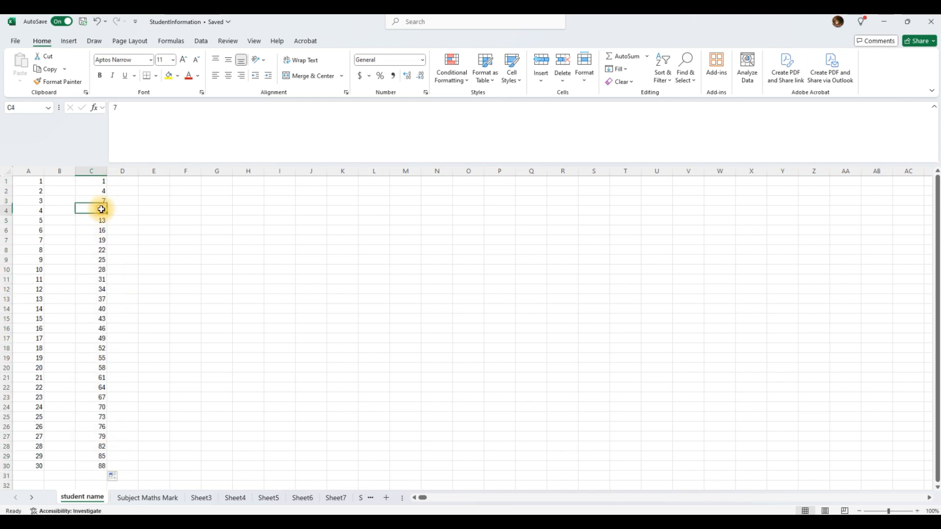
pyautogui.click(102, 220)
pyautogui.click(102, 231)
pyautogui.click(102, 240)
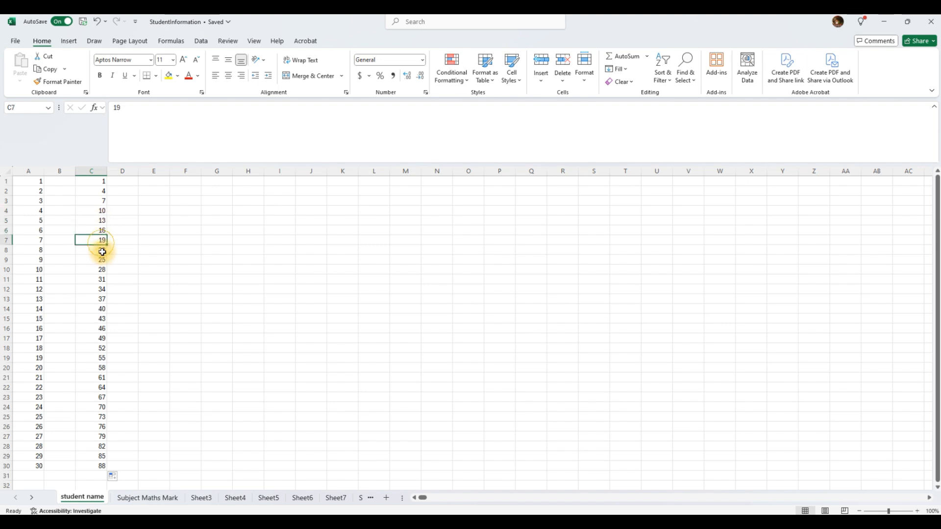
pyautogui.click(102, 250)
pyautogui.click(102, 260)
pyautogui.click(102, 270)
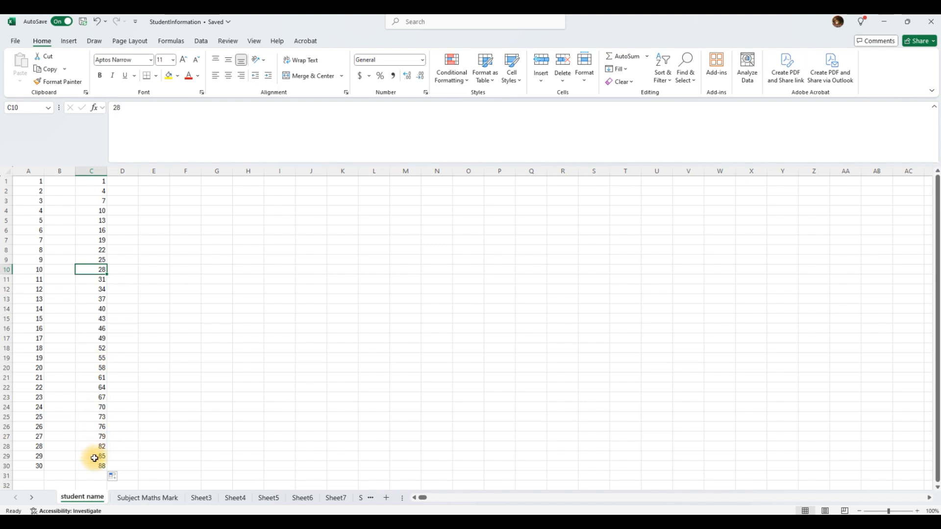
pyautogui.moveTo(102, 183); pyautogui.dragTo(84, 465)
pyautogui.press('Delete')
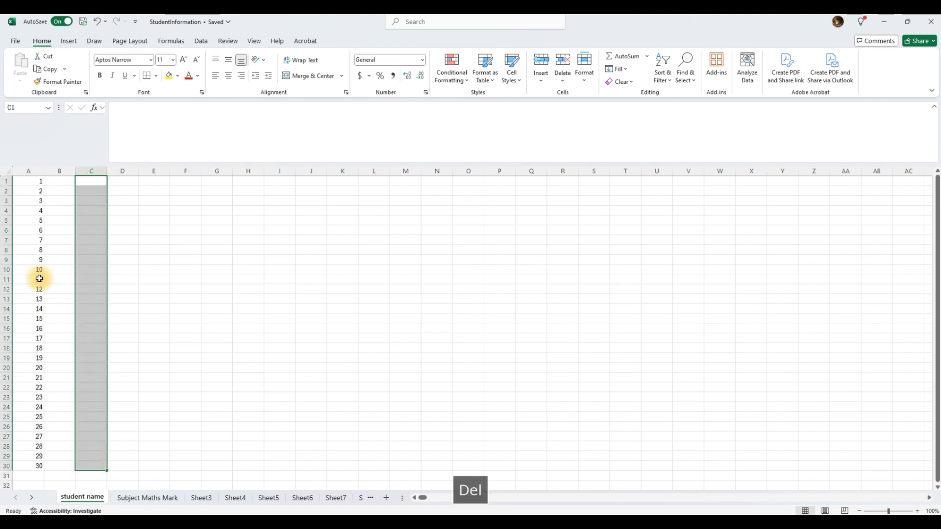
# Enter sun in E2, autofill weekday abbreviations to E23, then delete E10:E23.
pyautogui.click(163, 193)
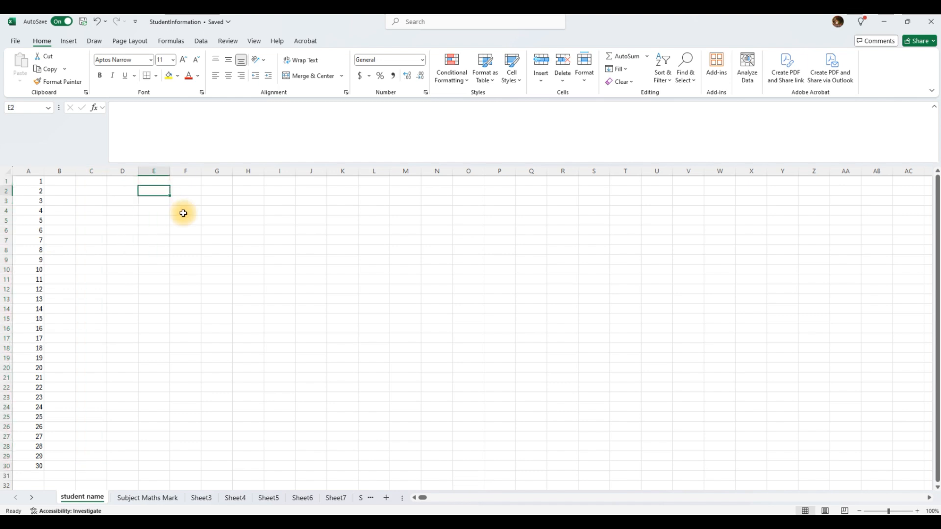
pyautogui.write('sun')
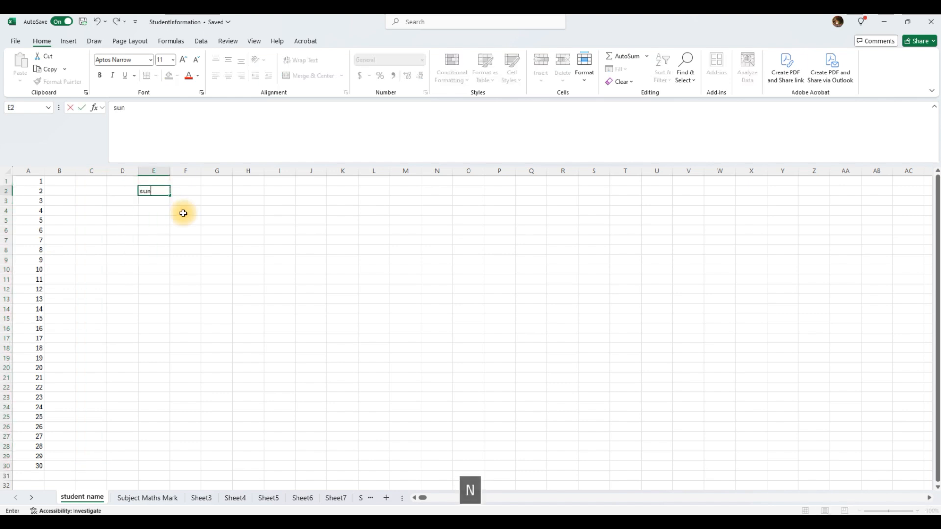
pyautogui.click(163, 211)
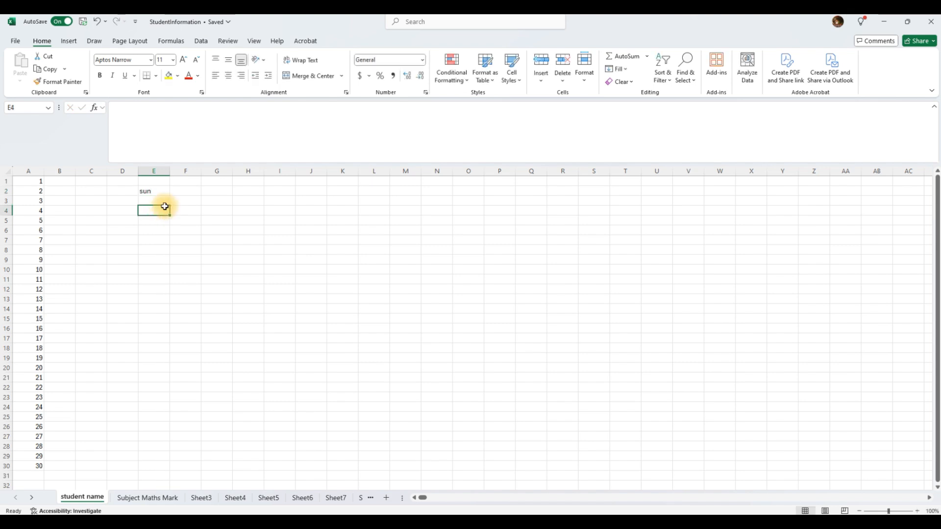
pyautogui.click(154, 192)
pyautogui.moveTo(171, 196); pyautogui.dragTo(163, 399)
pyautogui.click(158, 199)
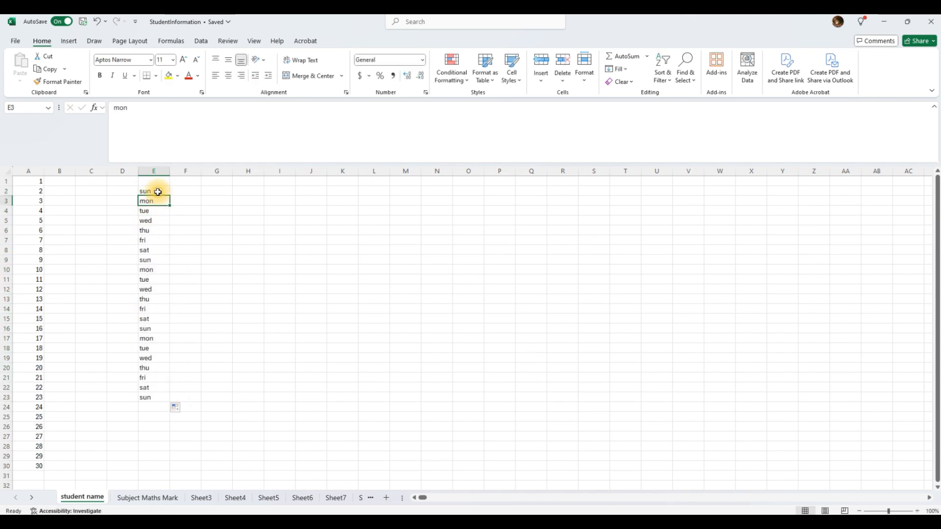
pyautogui.click(157, 192)
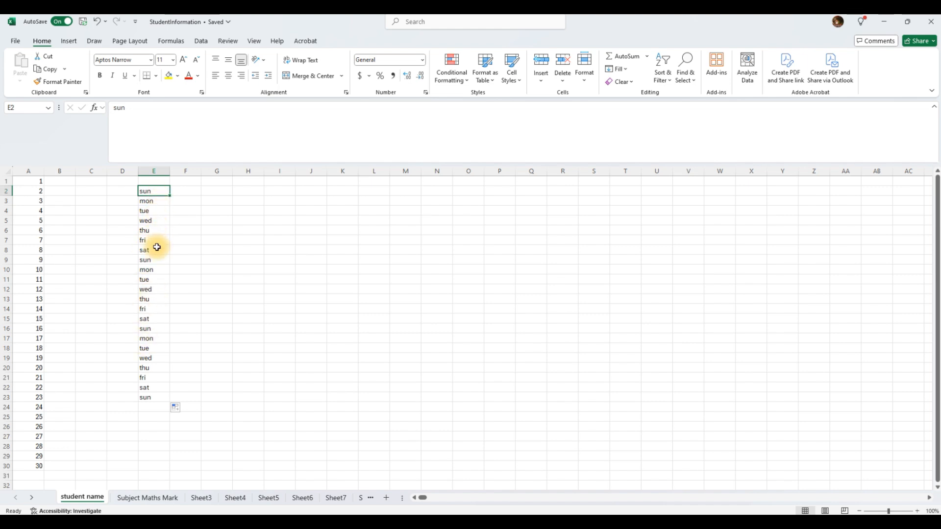
pyautogui.moveTo(149, 269); pyautogui.dragTo(145, 398)
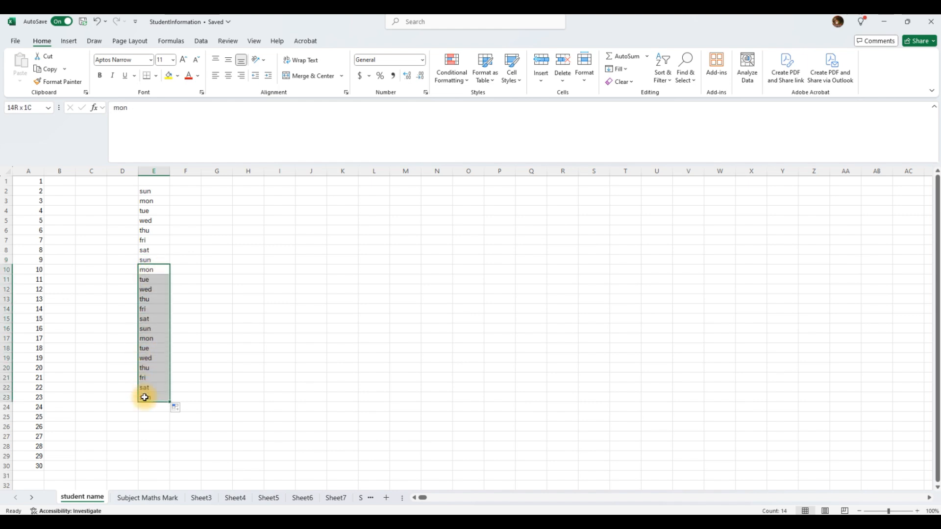
pyautogui.press('Delete')
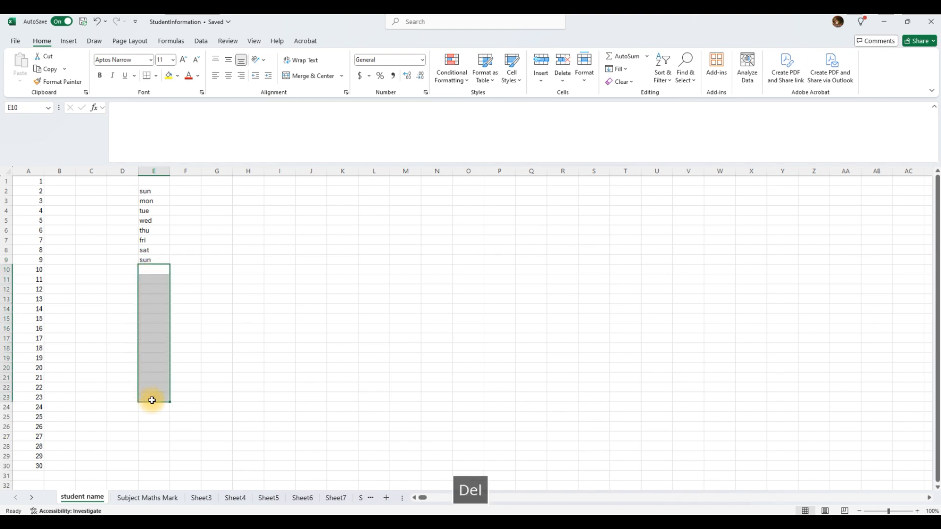
pyautogui.click(186, 192)
# Enter Sunday in F2 and autofill full weekday names down to Wednesday in F19.
pyautogui.write('Sunday')
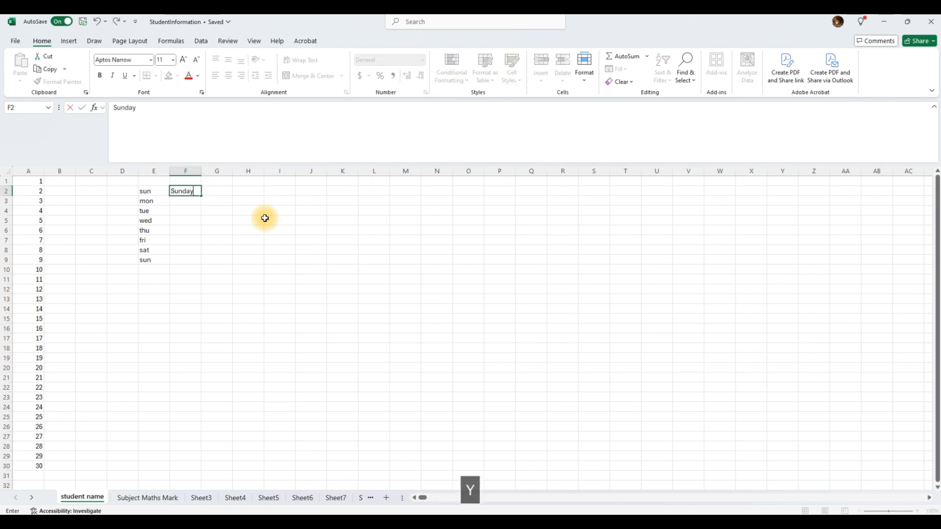
pyautogui.press('Return')
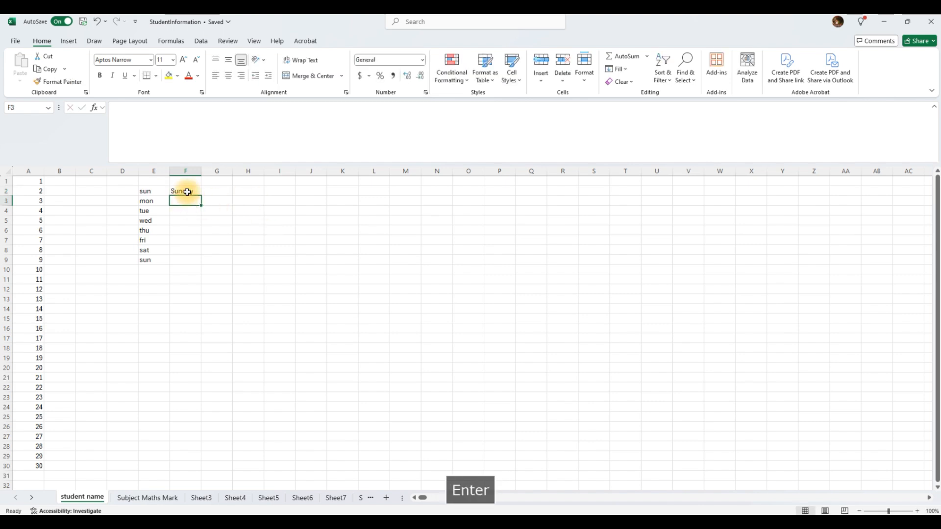
pyautogui.click(187, 192)
pyautogui.moveTo(201, 197); pyautogui.dragTo(213, 356)
pyautogui.click(187, 230)
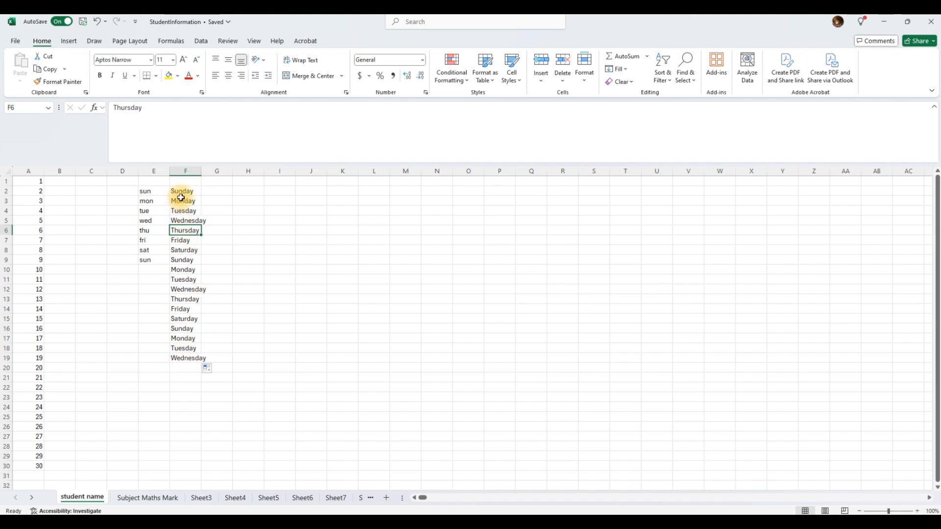
pyautogui.click(225, 192)
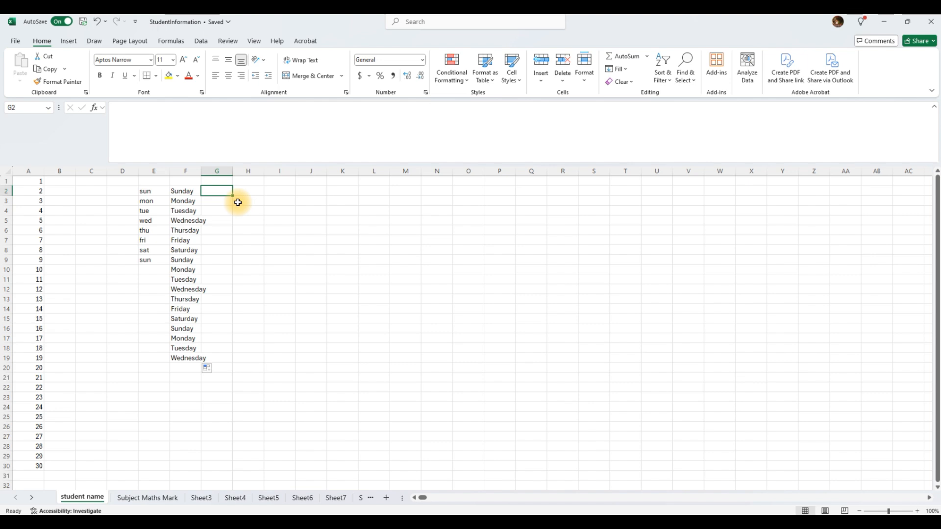
# Enter Jan in G2, autofill months down to G19, then select B2:G20.
pyautogui.write('M')
pyautogui.press('BackSpace')
pyautogui.write('Ja')
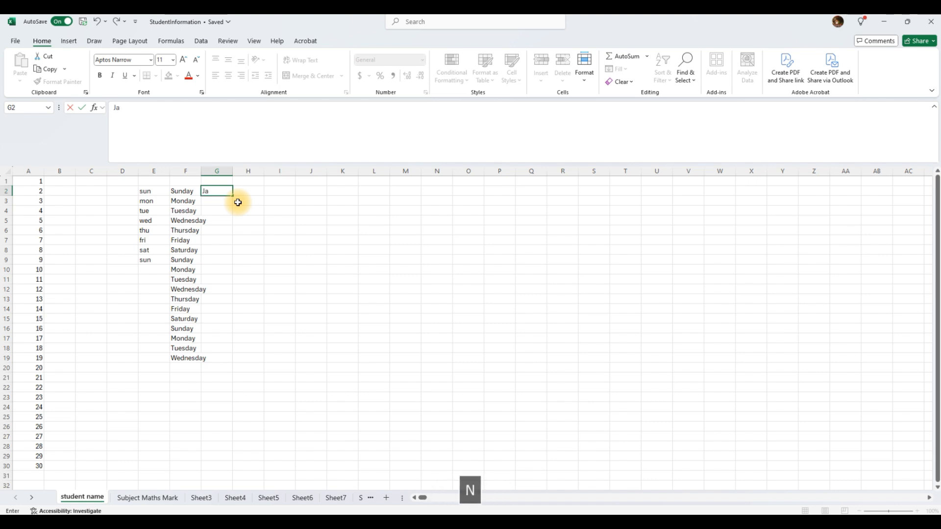
pyautogui.write('n')
pyautogui.press('Return')
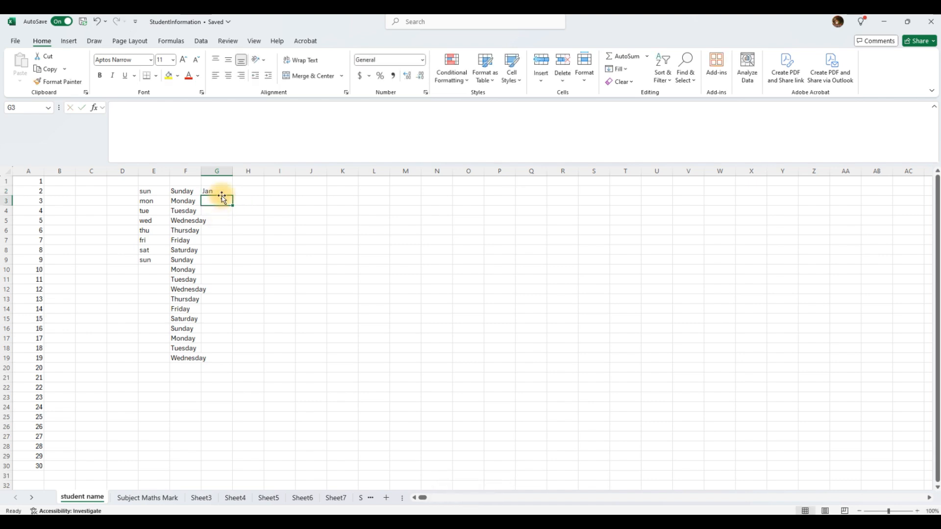
pyautogui.click(225, 195)
pyautogui.moveTo(232, 195); pyautogui.dragTo(237, 361)
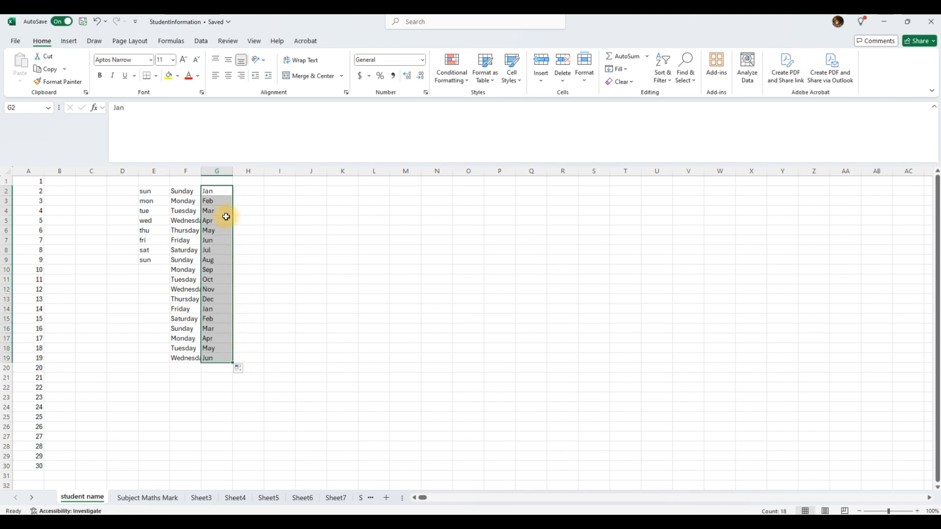
pyautogui.click(220, 199)
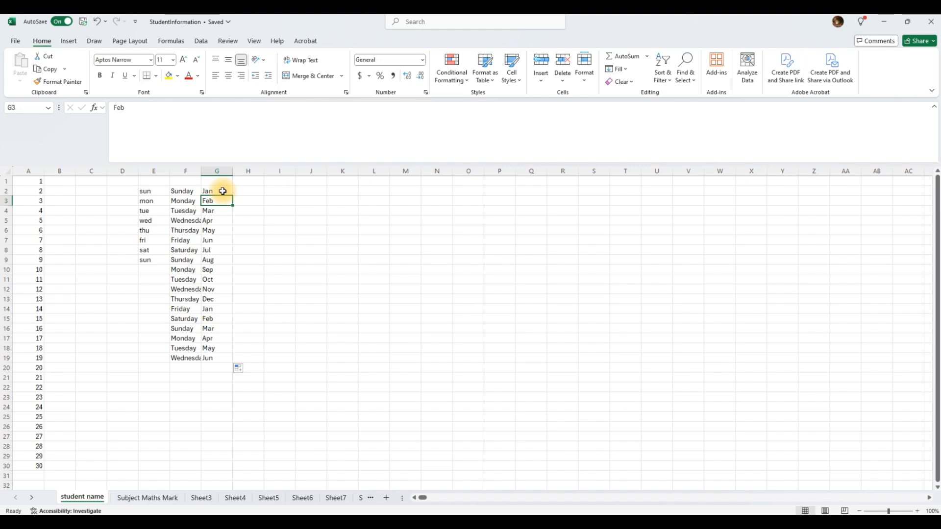
pyautogui.moveTo(223, 191); pyautogui.dragTo(226, 358)
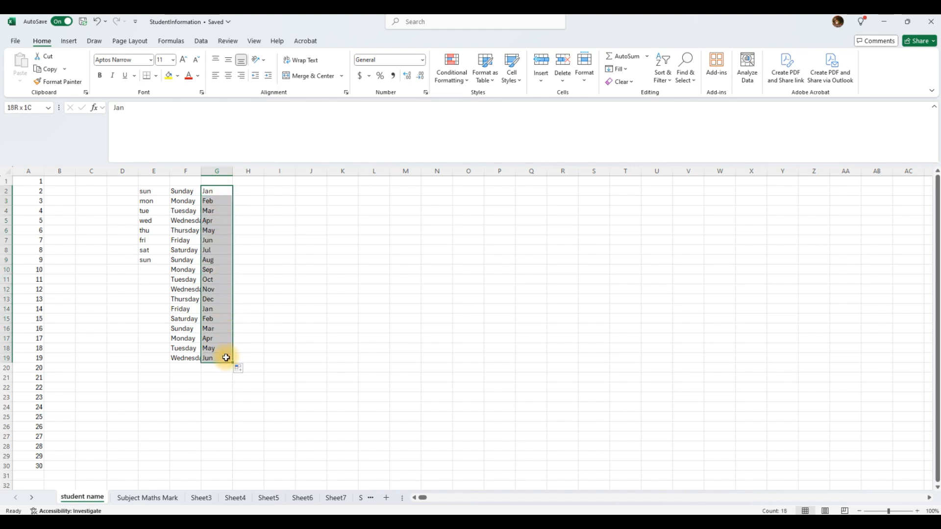
pyautogui.moveTo(58, 191); pyautogui.dragTo(225, 378)
# Delete the day and month lists in B2:G20 and the 1–30 numbers in A1:A30.
pyautogui.press('Delete')
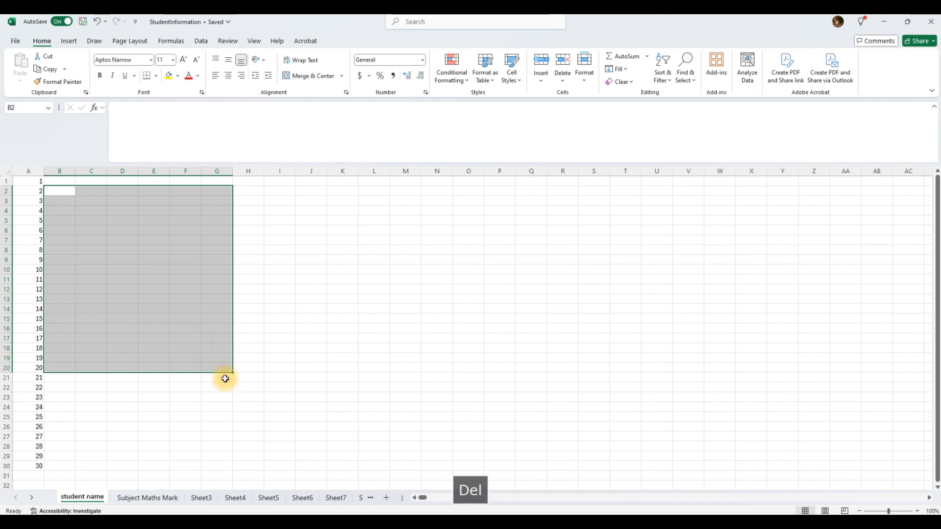
pyautogui.click(143, 268)
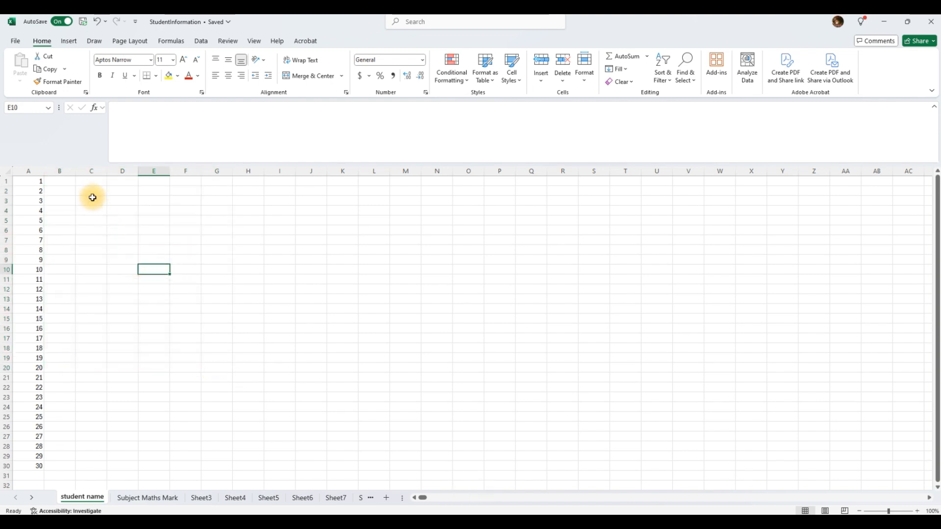
pyautogui.moveTo(31, 181); pyautogui.dragTo(8, 476)
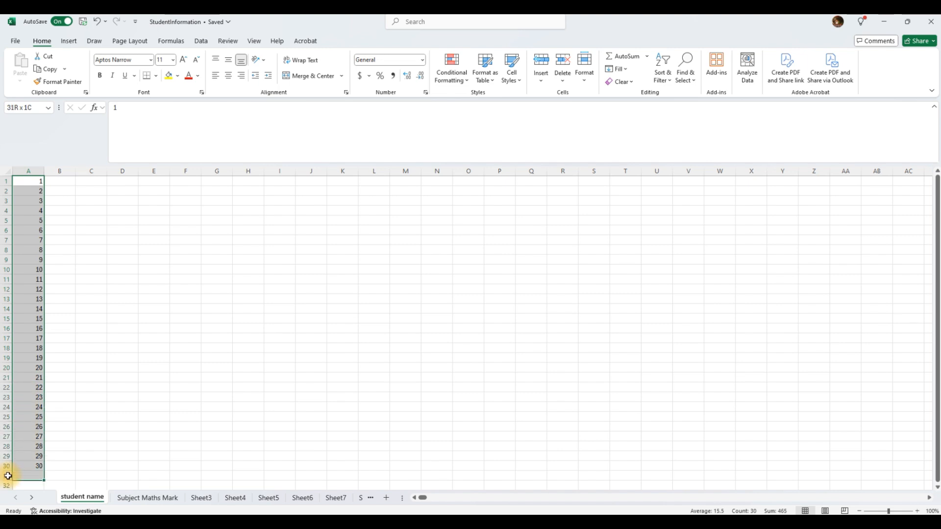
pyautogui.press('Delete')
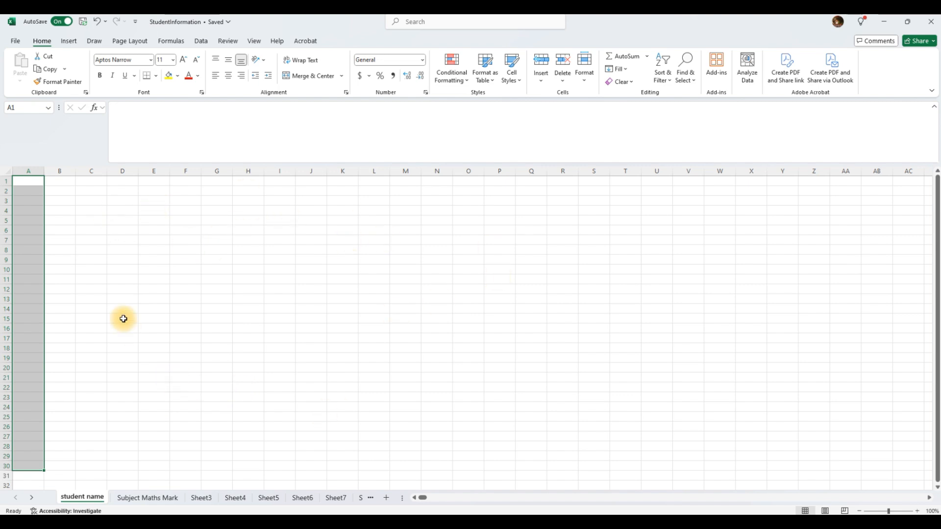
# Open Excel Options from File, choose Advanced, and scroll to Edit Custom Lists.
pyautogui.click(14, 43)
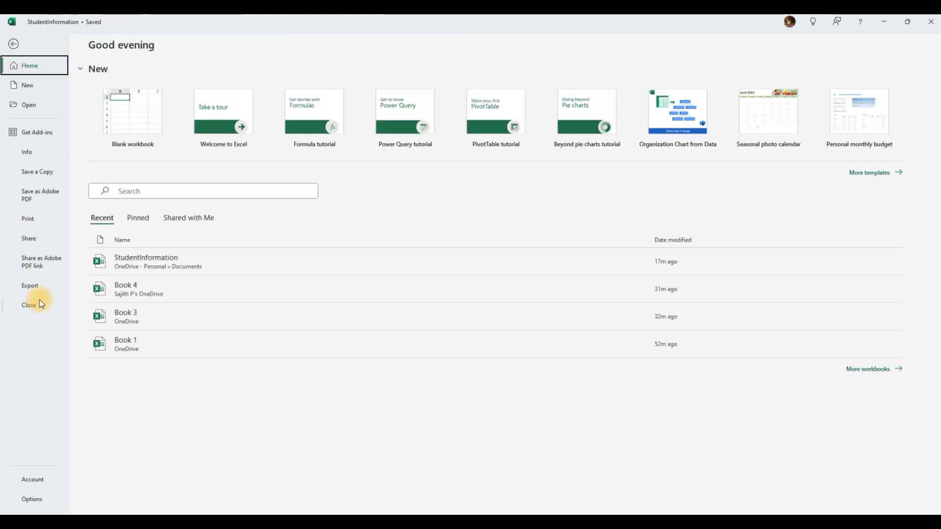
pyautogui.click(15, 45)
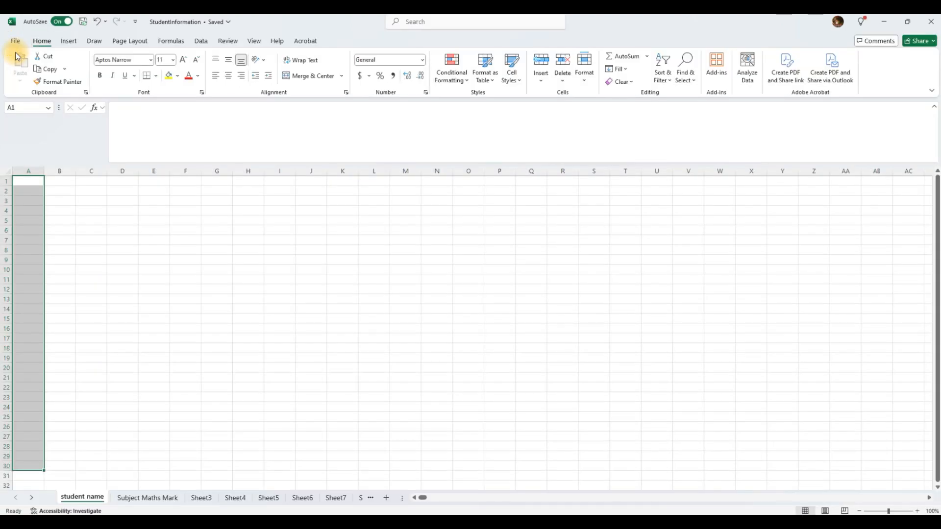
pyautogui.click(13, 39)
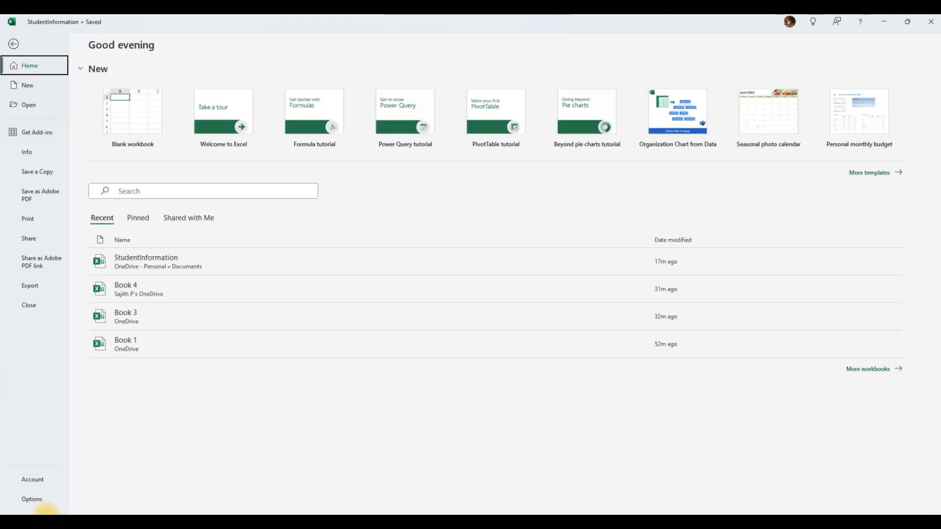
pyautogui.click(32, 499)
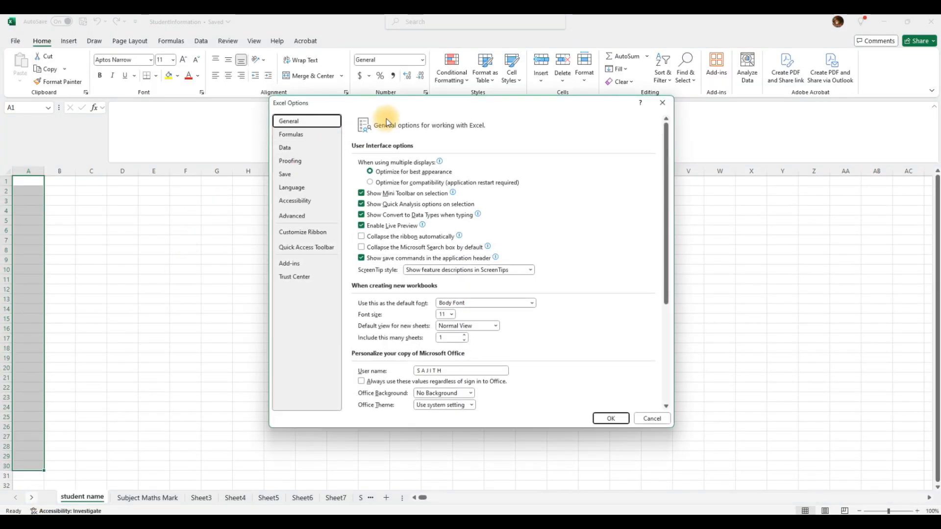
pyautogui.moveTo(422, 103); pyautogui.dragTo(360, 87)
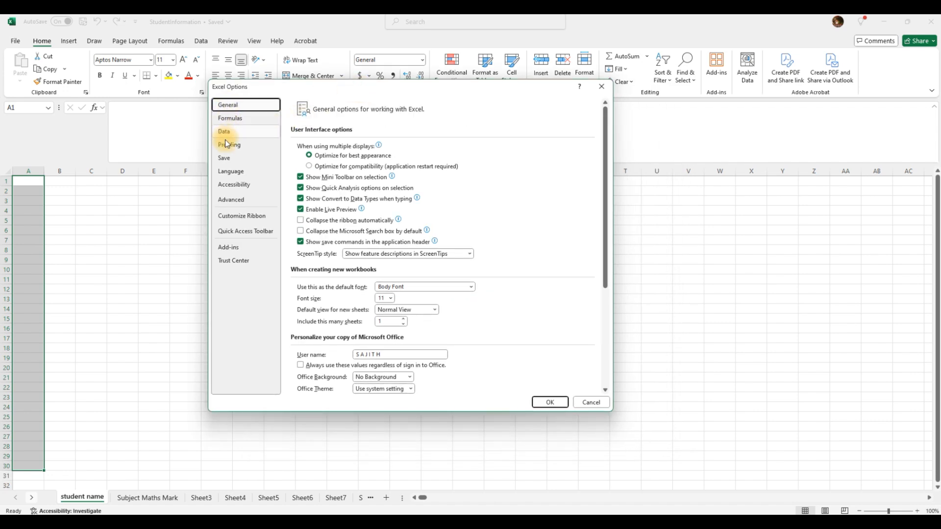
pyautogui.click(231, 200)
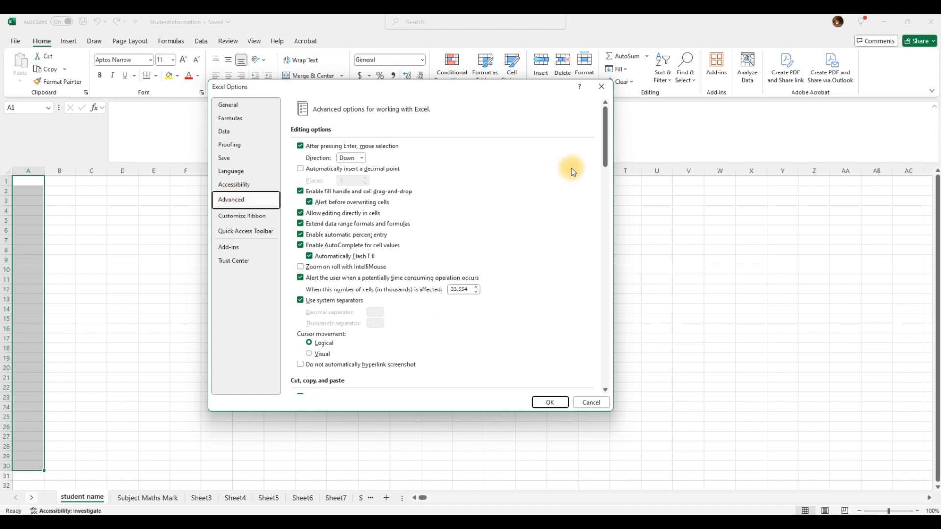
pyautogui.moveTo(607, 116); pyautogui.dragTo(610, 348)
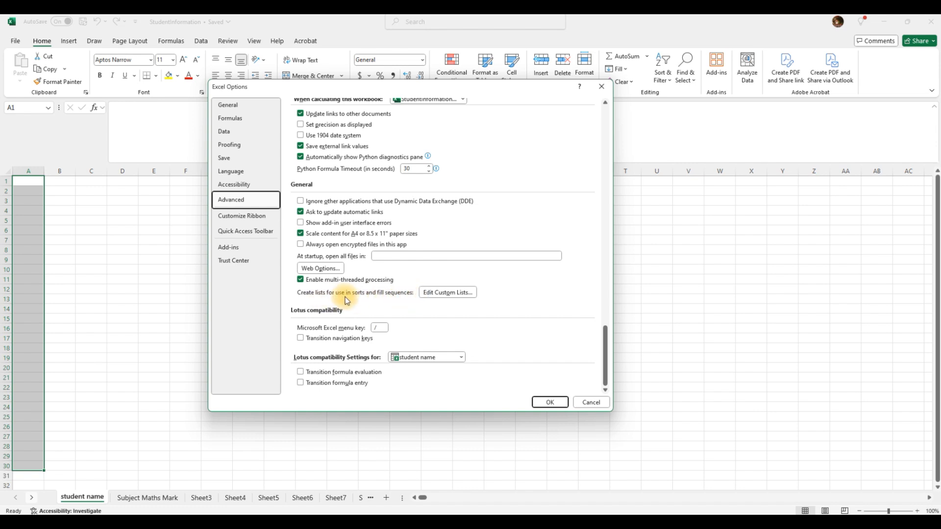
# Open the Custom Lists dialog, browse the built-in weekday and month lists, then select NEW LIST.
pyautogui.click(441, 293)
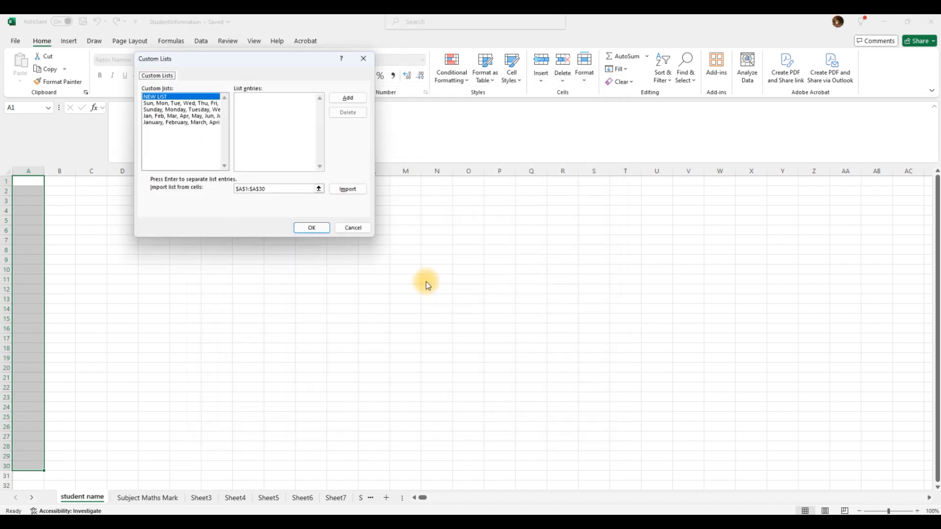
pyautogui.click(156, 103)
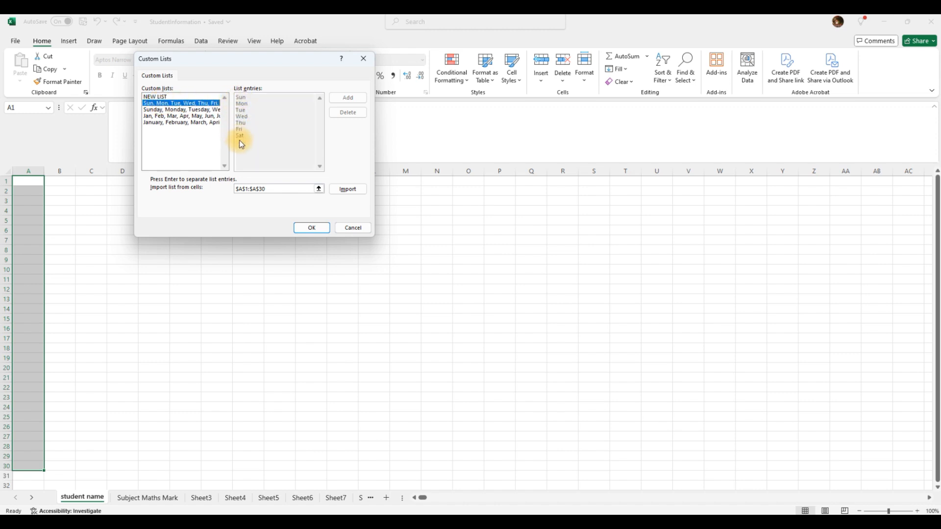
pyautogui.click(166, 110)
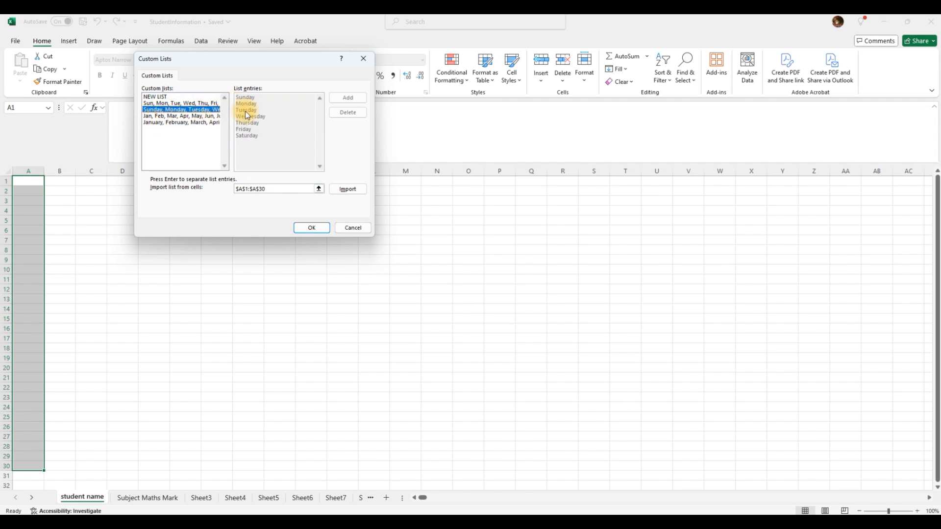
pyautogui.click(153, 117)
pyautogui.click(155, 122)
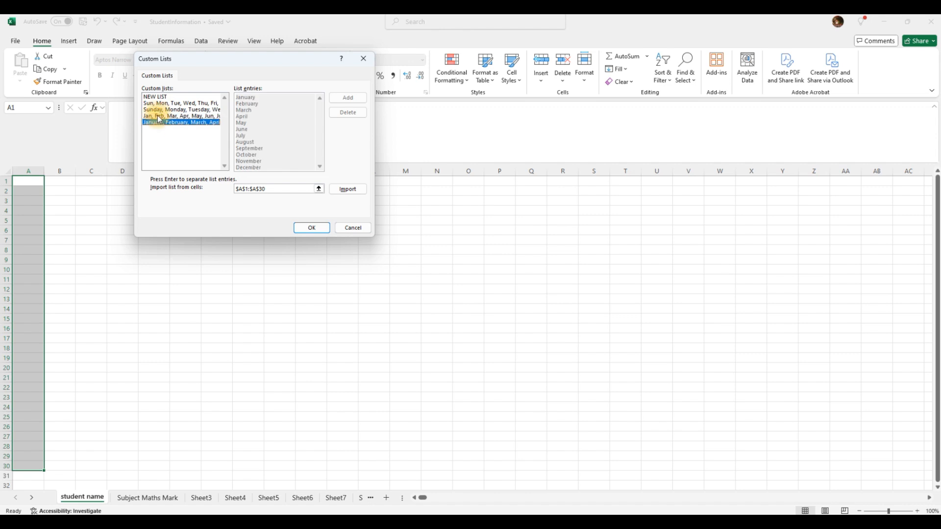
pyautogui.click(158, 116)
pyautogui.click(165, 109)
pyautogui.click(160, 97)
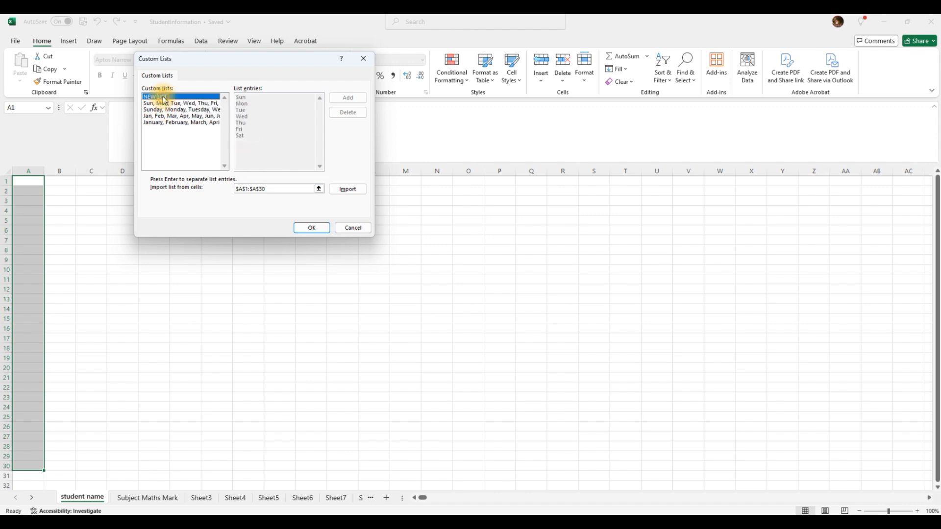
pyautogui.click(163, 104)
pyautogui.click(164, 110)
pyautogui.click(164, 117)
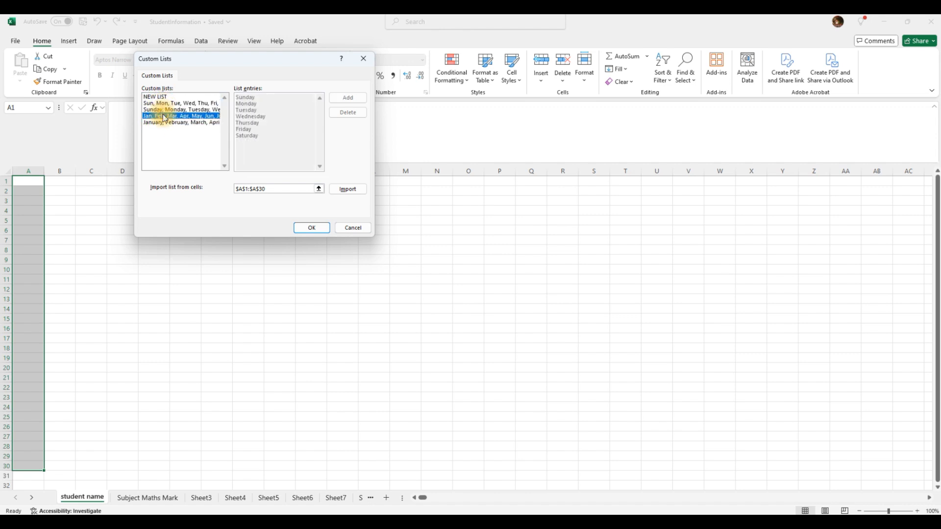
pyautogui.click(165, 123)
pyautogui.click(165, 116)
pyautogui.click(165, 110)
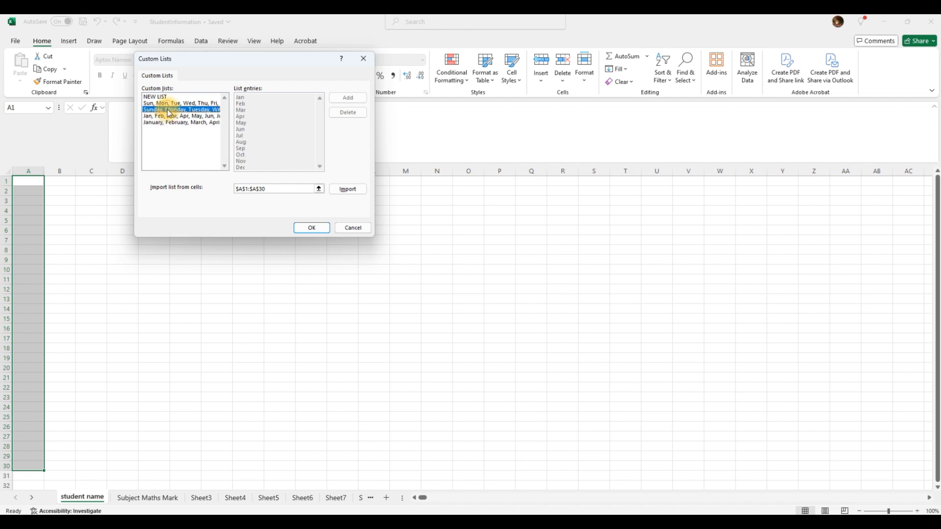
pyautogui.click(164, 104)
pyautogui.click(155, 97)
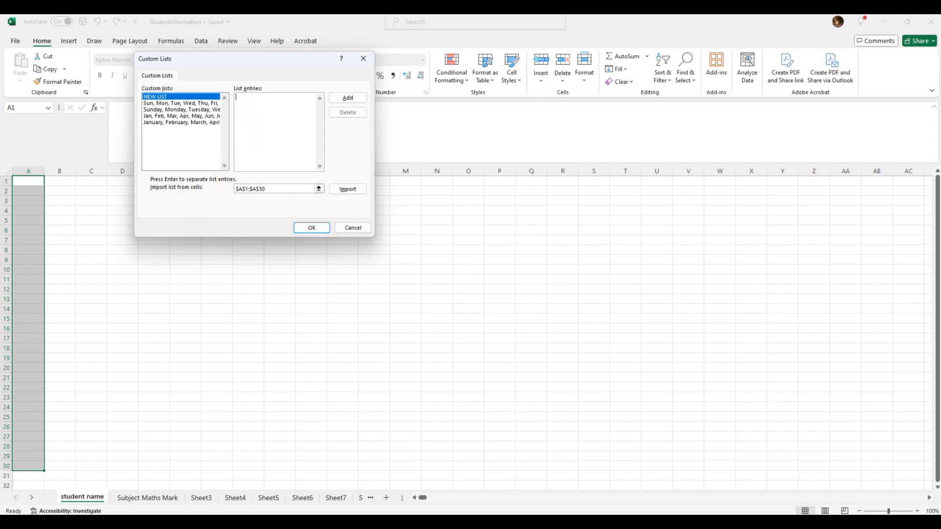
# Paste the copied student names into List entries and add them as a custom list.
pyautogui.hotkey('alt', 'Tab')
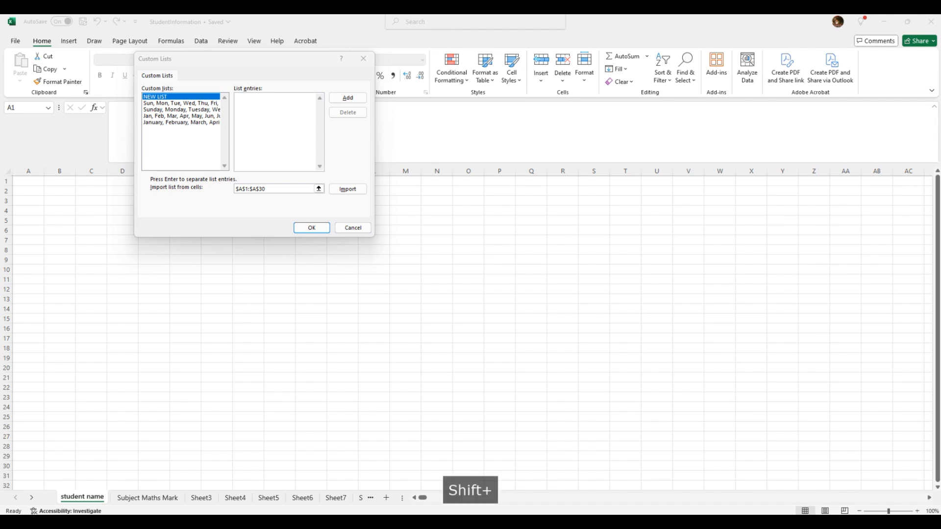
pyautogui.hotkey('ctrl', 'c')
pyautogui.click(251, 105)
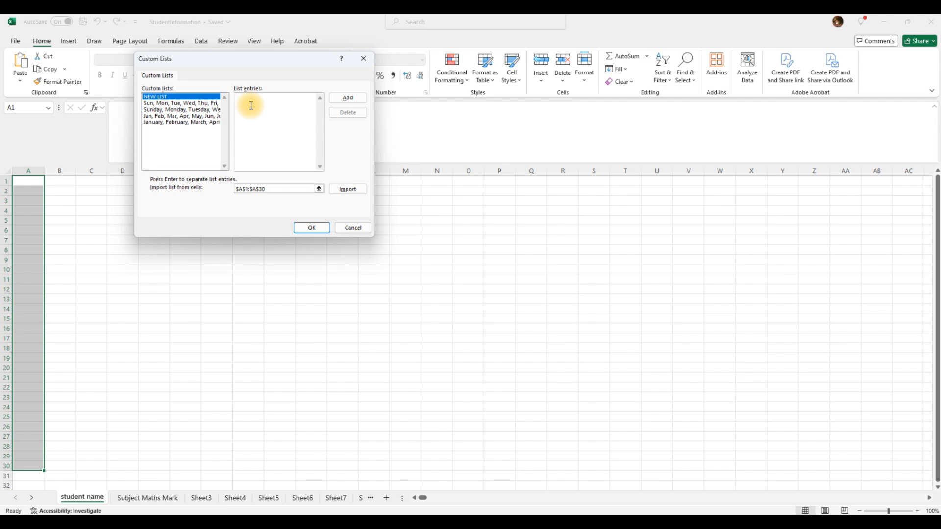
pyautogui.hotkey('ctrl', 'v')
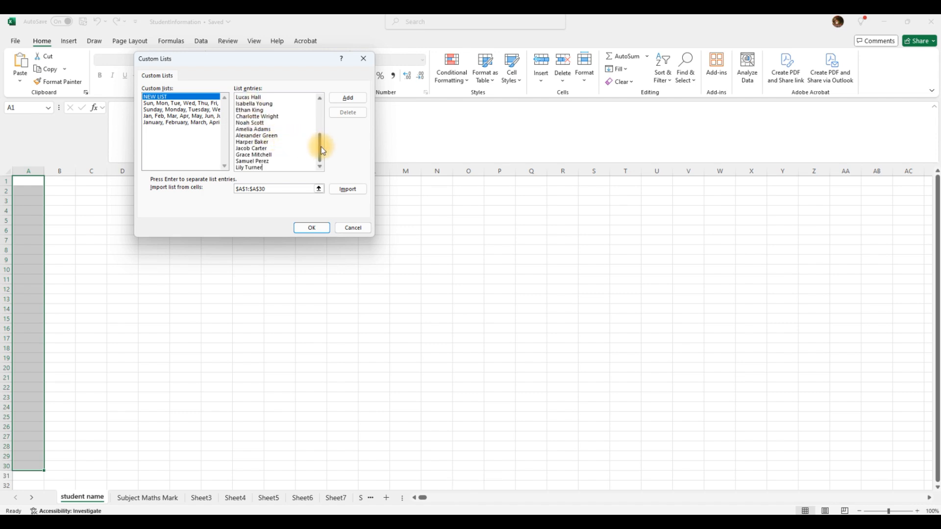
pyautogui.moveTo(320, 147); pyautogui.dragTo(316, 95)
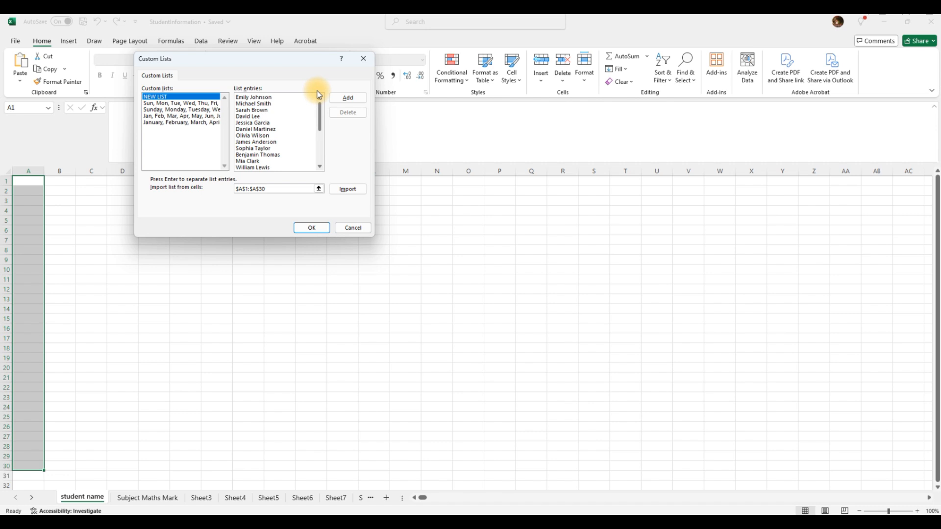
pyautogui.click(278, 99)
pyautogui.moveTo(319, 114)
pyautogui.mouseDown()
pyautogui.moveTo(321, 163)
pyautogui.moveTo(319, 98)
pyautogui.moveTo(322, 175)
pyautogui.moveTo(319, 98)
pyautogui.mouseUp()
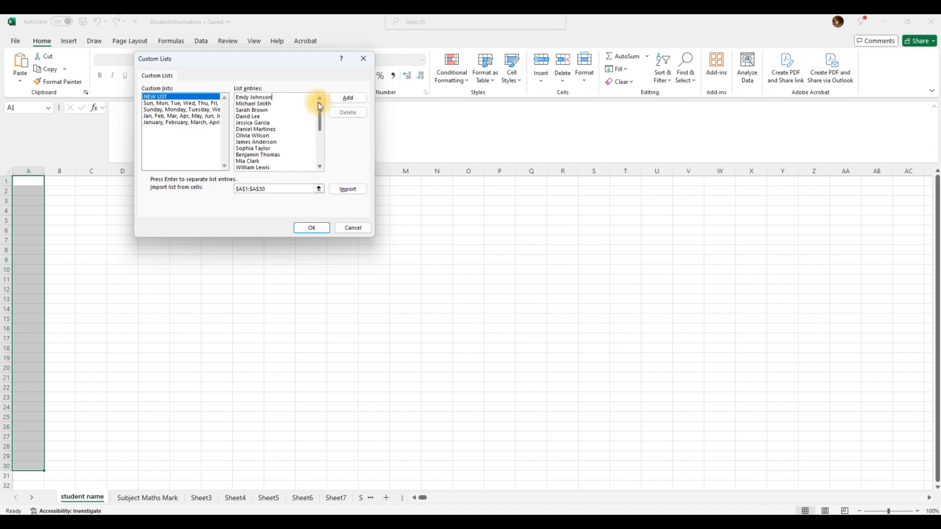
pyautogui.click(347, 98)
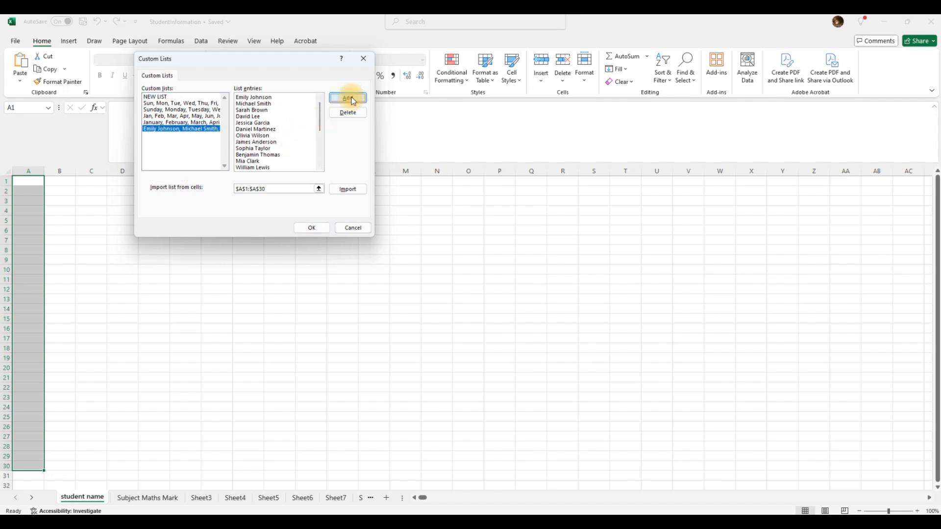
# Check the new student-name list among the built-in lists and confirm with OK.
pyautogui.click(162, 122)
pyautogui.click(162, 129)
pyautogui.click(168, 122)
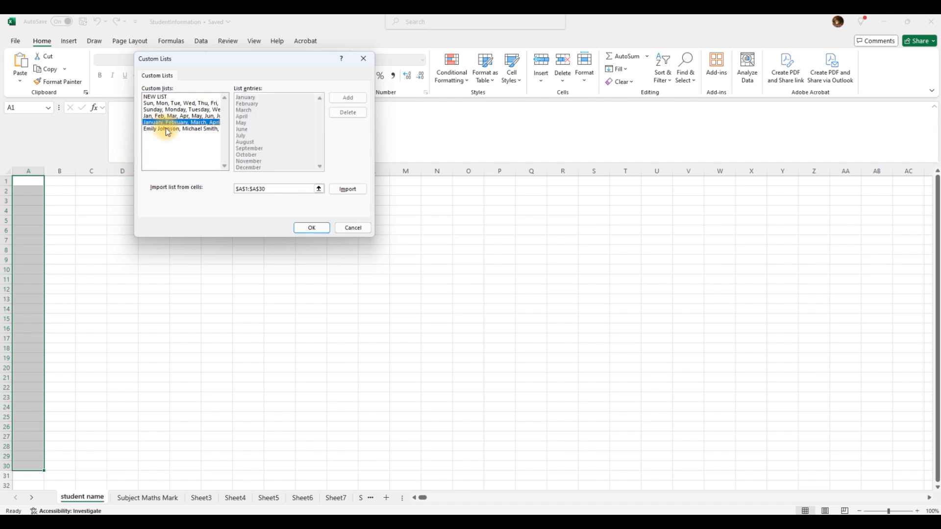
pyautogui.click(182, 129)
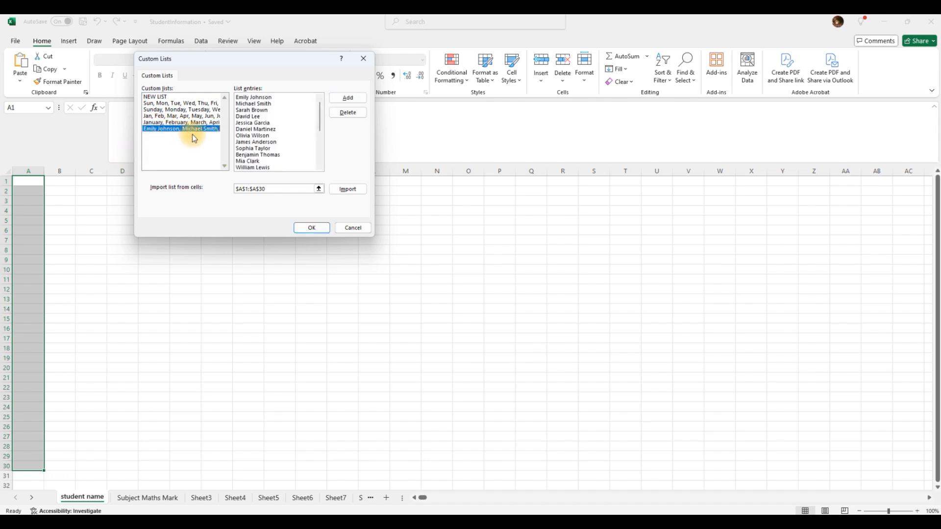
pyautogui.click(311, 228)
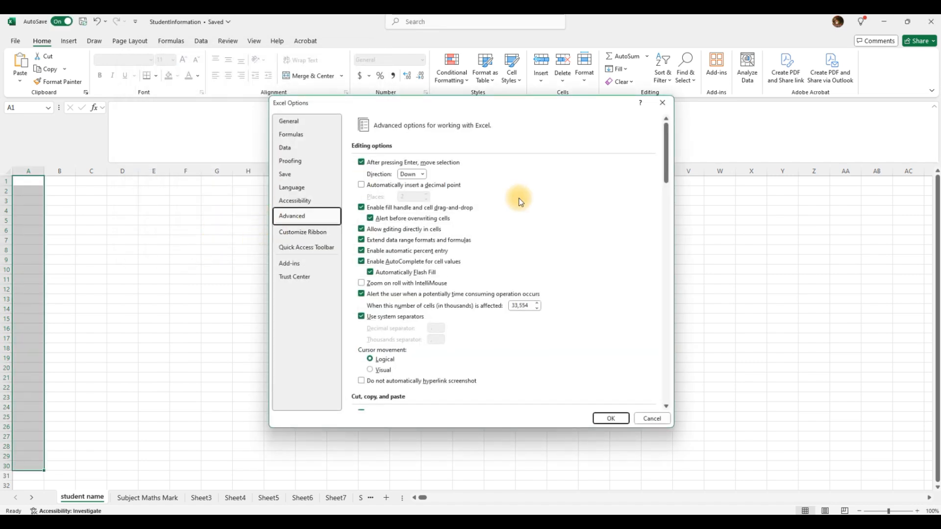
# Close Excel Options and widen column A.
pyautogui.click(614, 422)
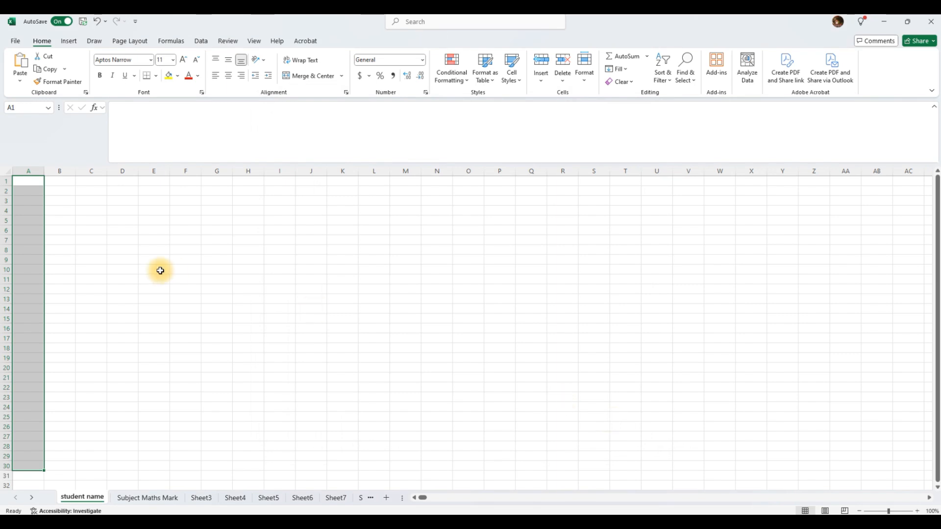
pyautogui.click(122, 240)
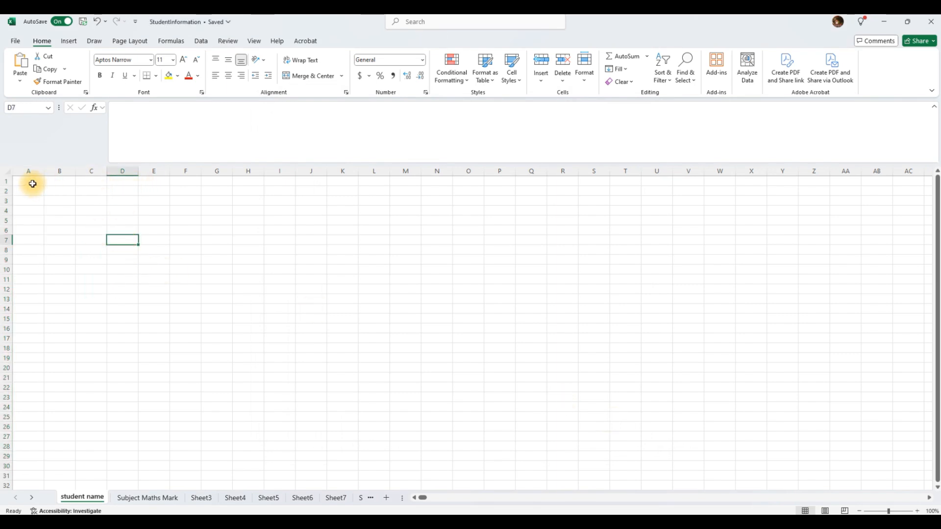
pyautogui.moveTo(44, 170); pyautogui.dragTo(202, 175)
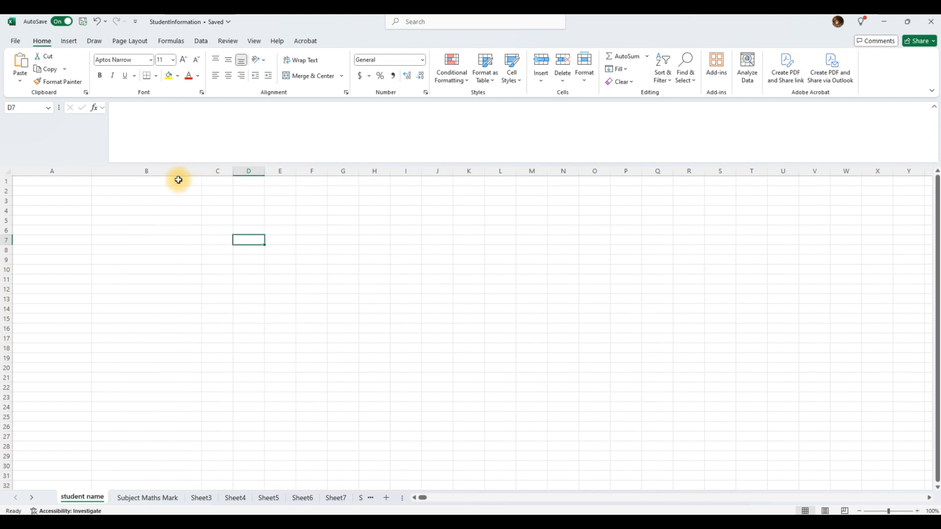
# Enter the heading 'Sudent Name' in cell A1.
pyautogui.click(69, 183)
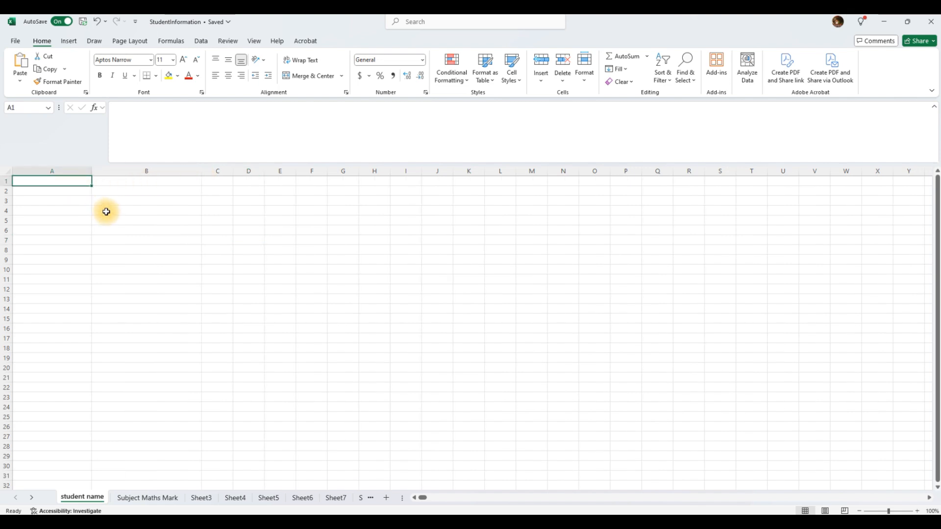
pyautogui.write('Su')
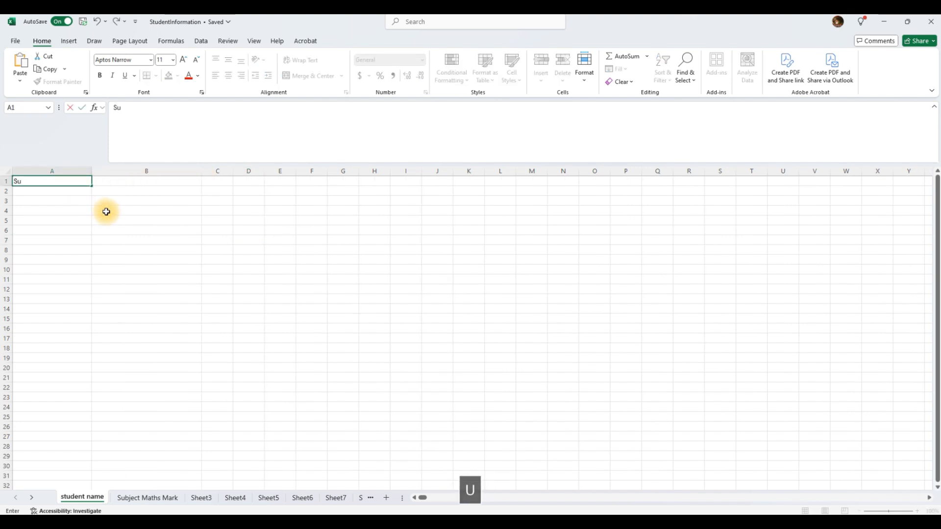
pyautogui.write('dent name')
pyautogui.press('BackSpace')
pyautogui.write('Name')
pyautogui.press('Return')
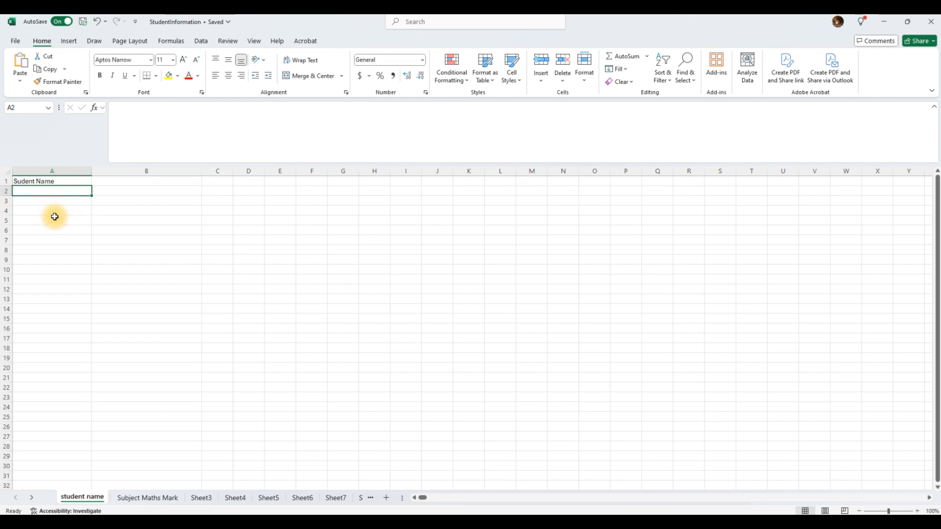
# Enter the first student's name in A2 and autofill the custom-list names down to row 23.
pyautogui.write('Emil')
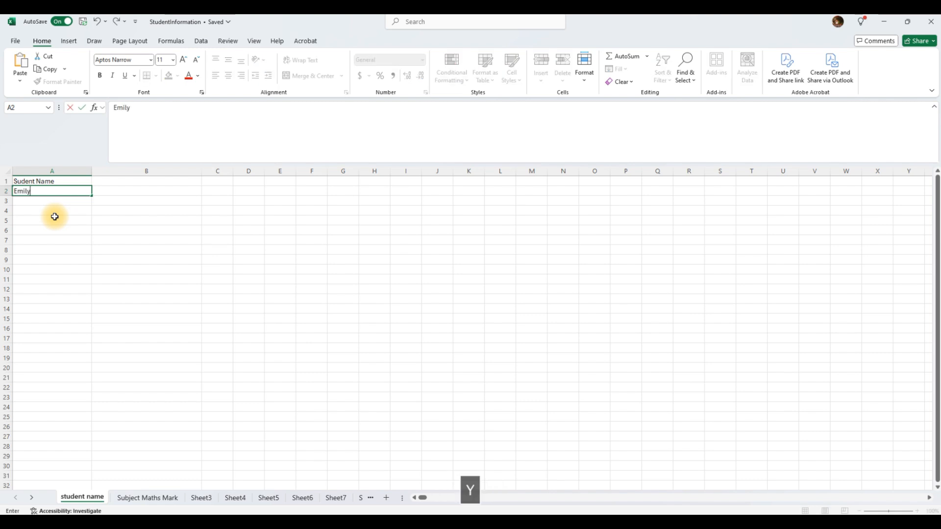
pyautogui.write('y Johnson')
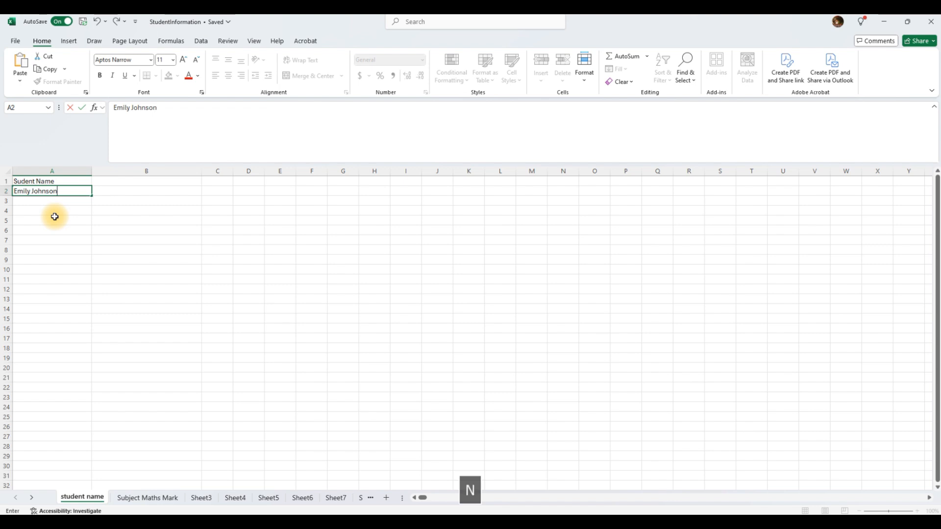
pyautogui.press('Return')
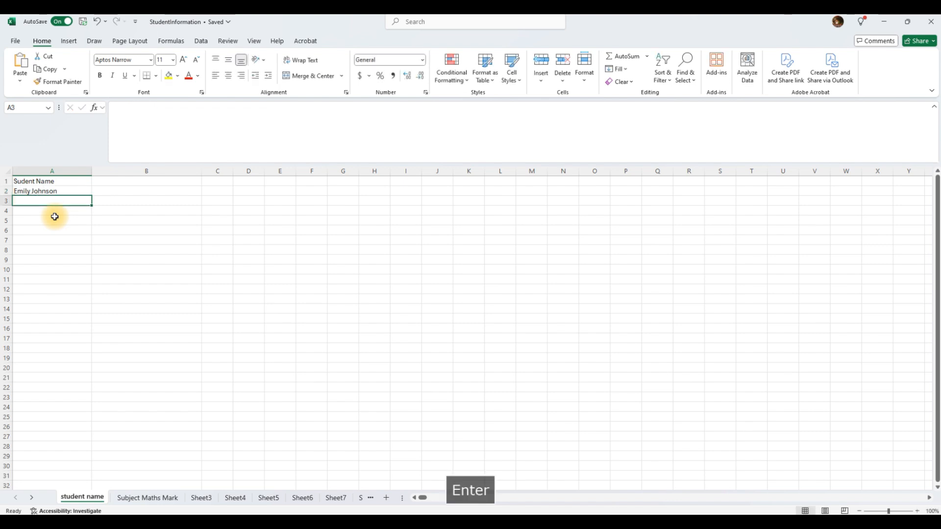
pyautogui.click(59, 192)
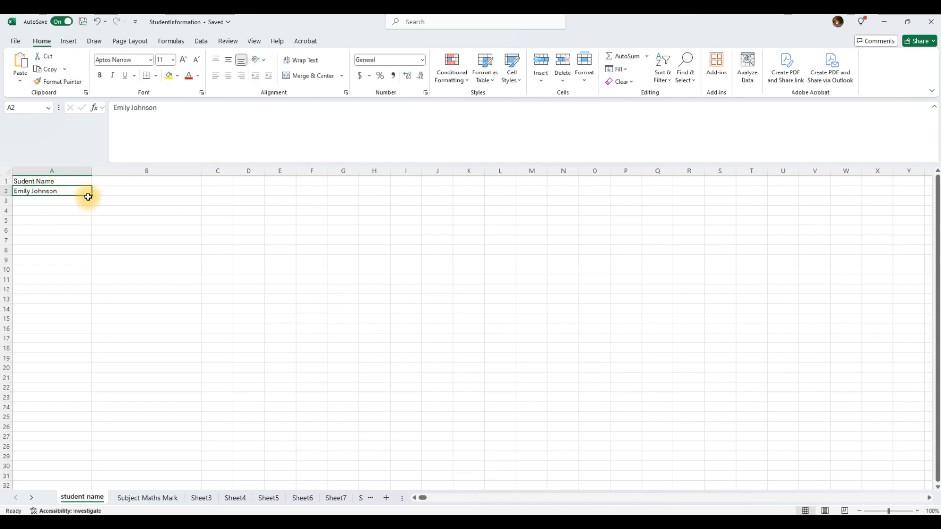
pyautogui.moveTo(93, 197); pyautogui.dragTo(87, 399)
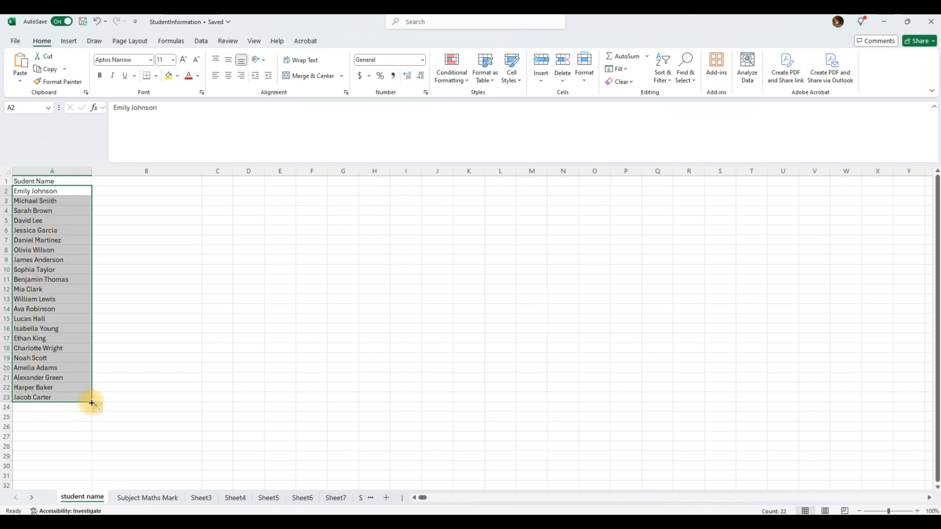
# Extend the student name series further down column A to row 28.
pyautogui.moveTo(92, 403); pyautogui.dragTo(92, 429)
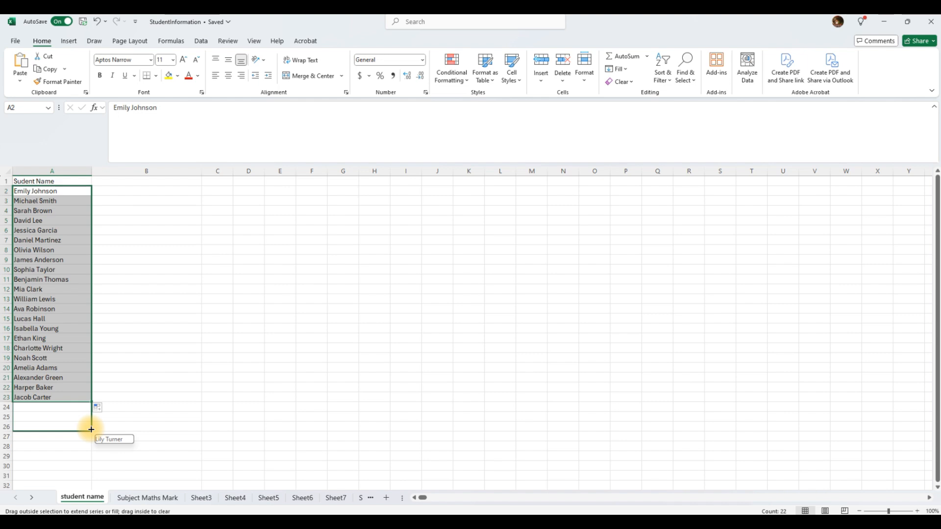
pyautogui.moveTo(92, 430); pyautogui.dragTo(90, 447)
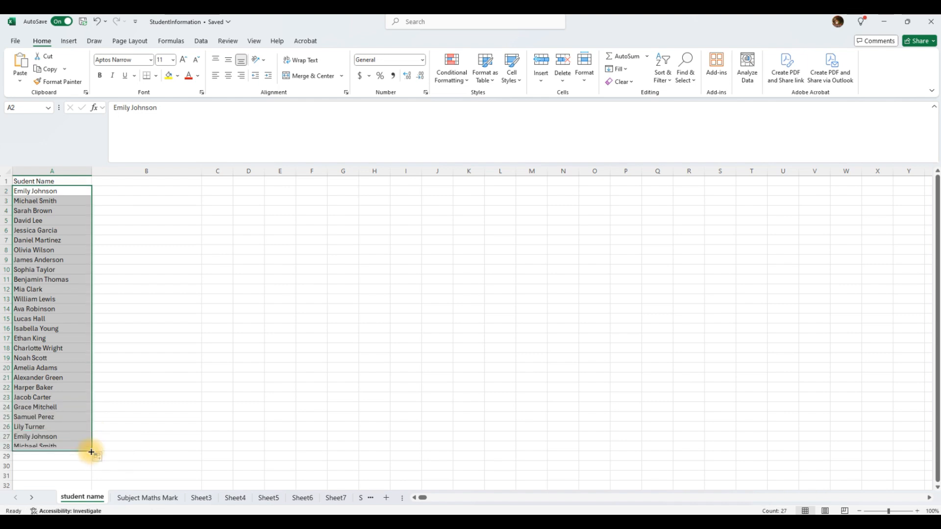
pyautogui.click(35, 439)
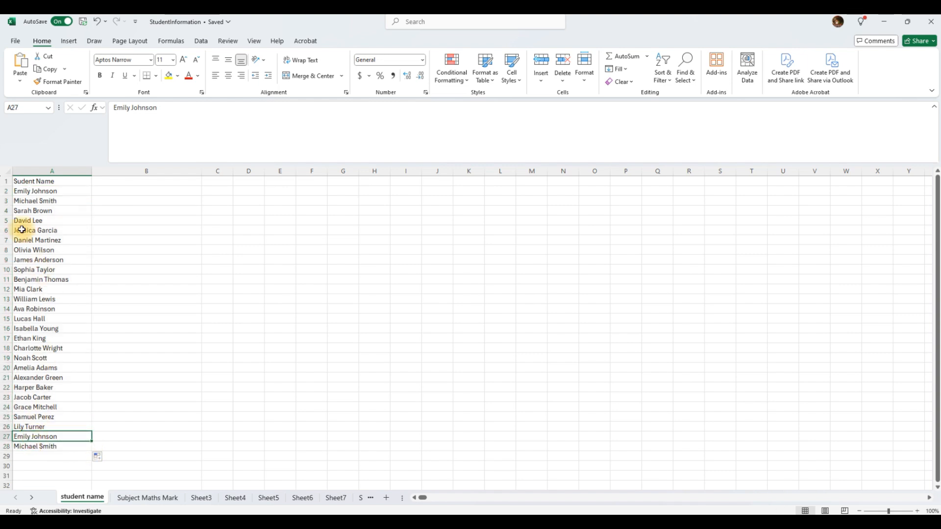
# Bold the Sudent Name heading in A1, then select the names in A2:A26.
pyautogui.click(36, 183)
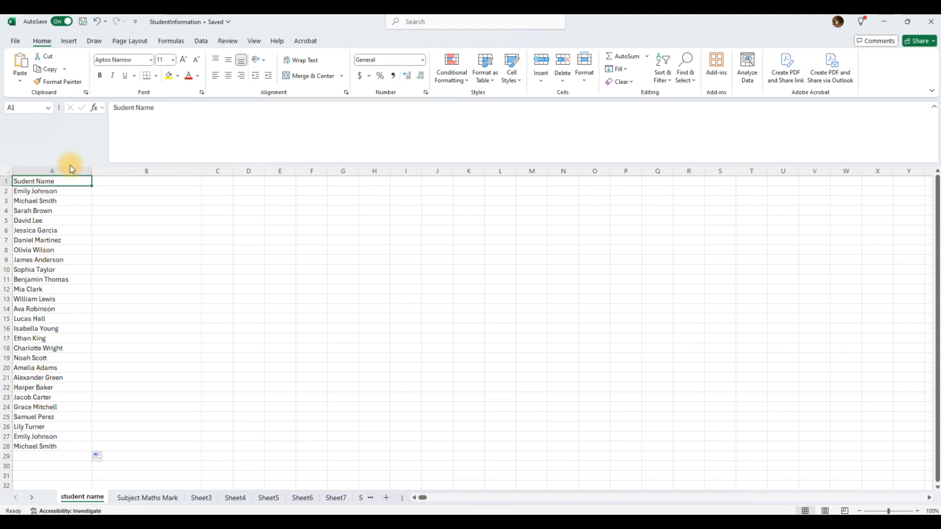
pyautogui.click(100, 76)
pyautogui.click(49, 202)
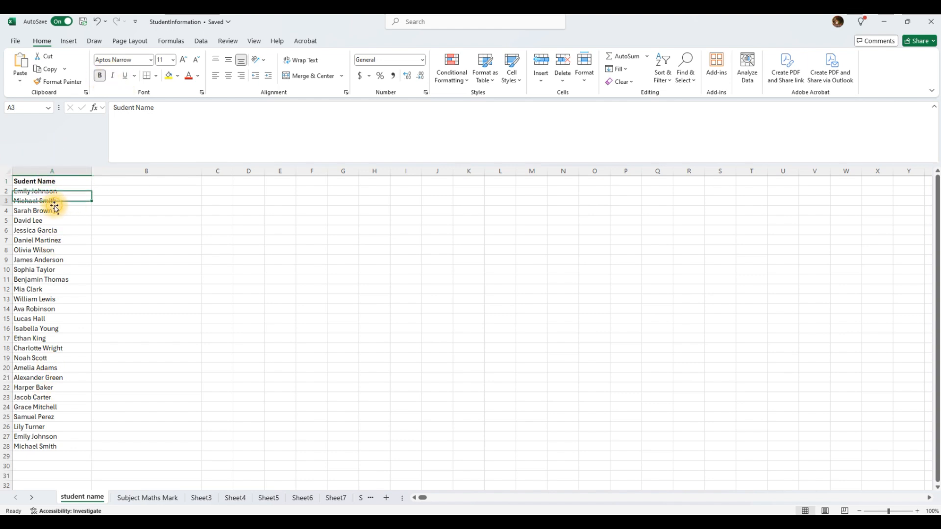
pyautogui.click(31, 192)
pyautogui.moveTo(30, 193); pyautogui.dragTo(38, 426)
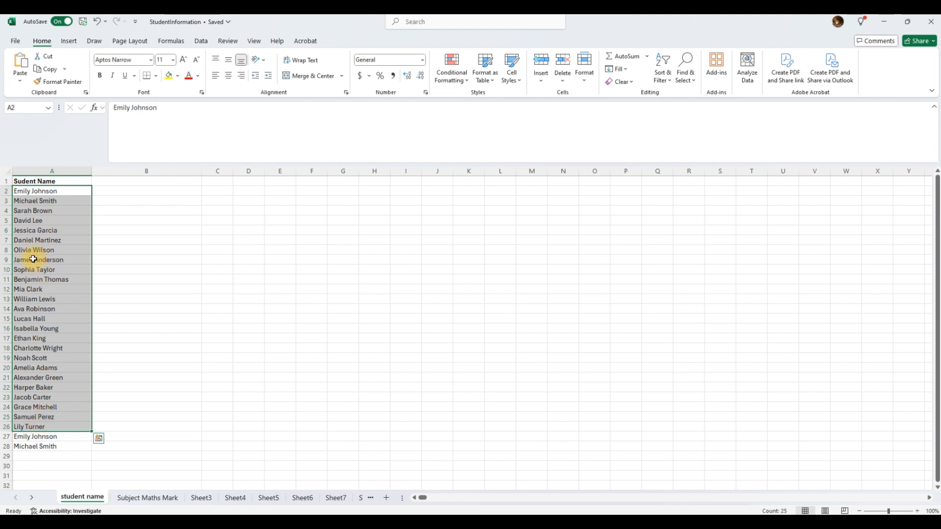
# Restore the workbook window, move it toward the screen centre, then maximize it again.
pyautogui.click(901, 24)
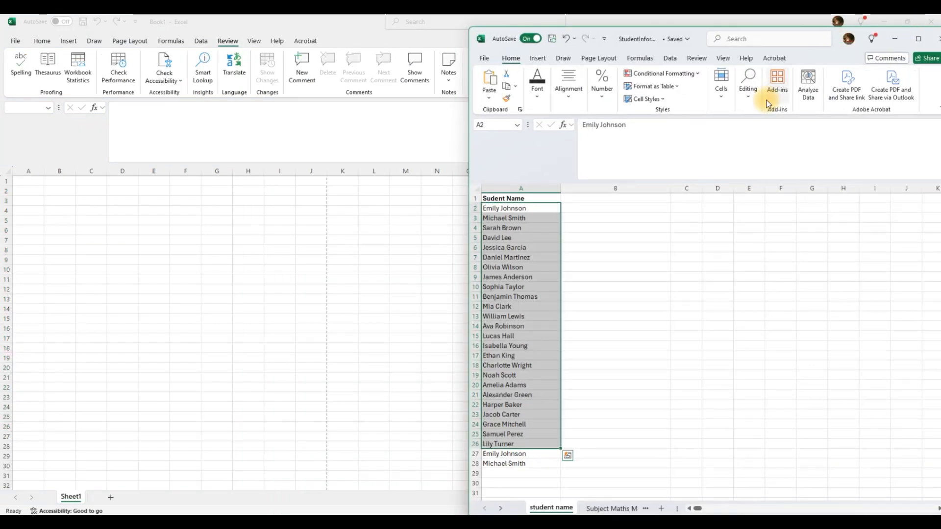
pyautogui.moveTo(833, 36); pyautogui.dragTo(492, 23)
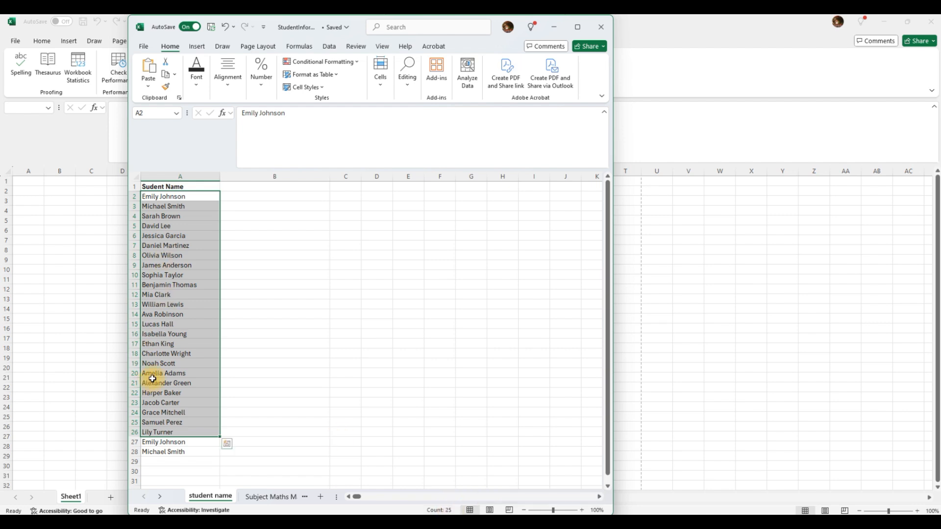
pyautogui.click(583, 32)
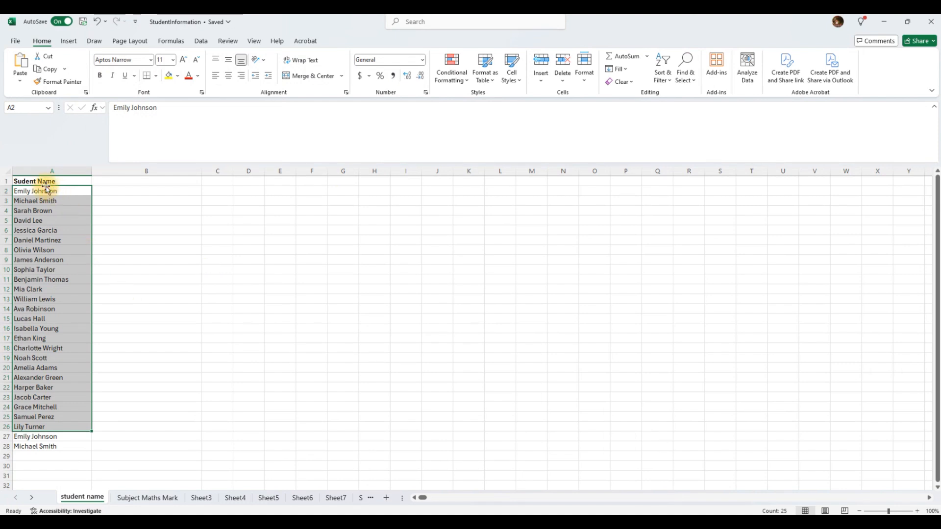
# Delete the three extra names in A26:A28.
pyautogui.click(44, 445)
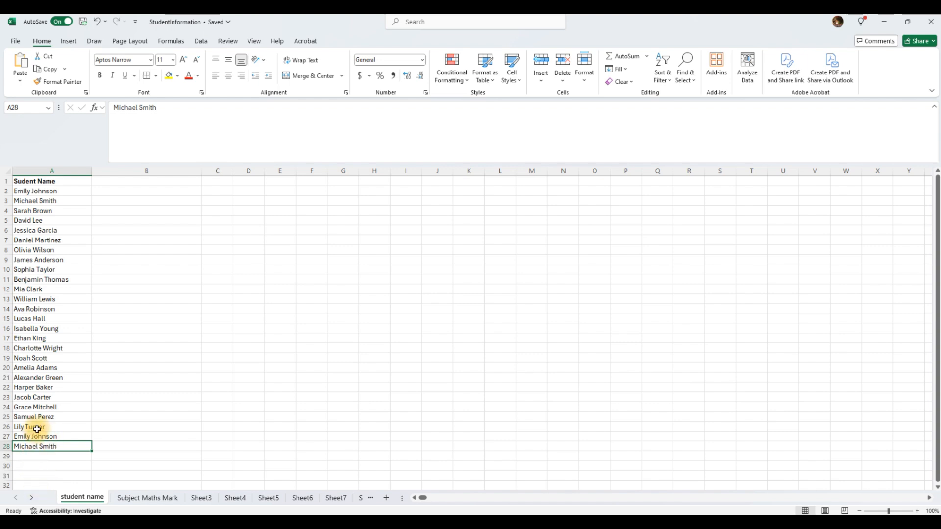
pyautogui.moveTo(28, 427); pyautogui.dragTo(31, 444)
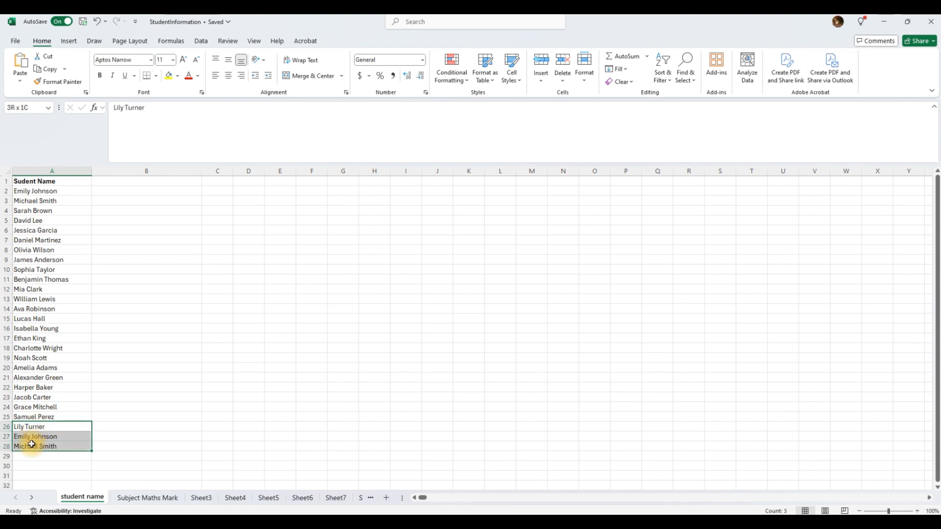
pyautogui.press('Delete')
pyautogui.click(45, 348)
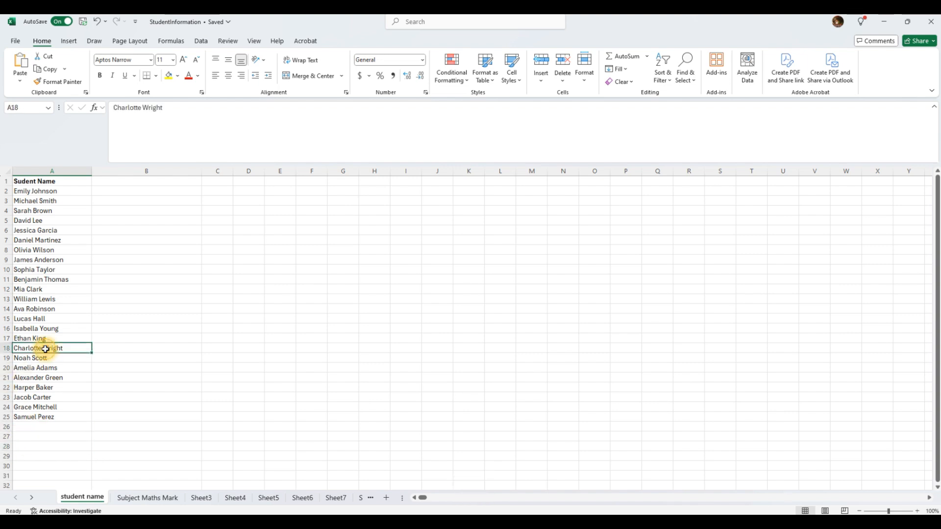
# Enter a misspelled student name in B3 and fill it down to B22.
pyautogui.click(157, 201)
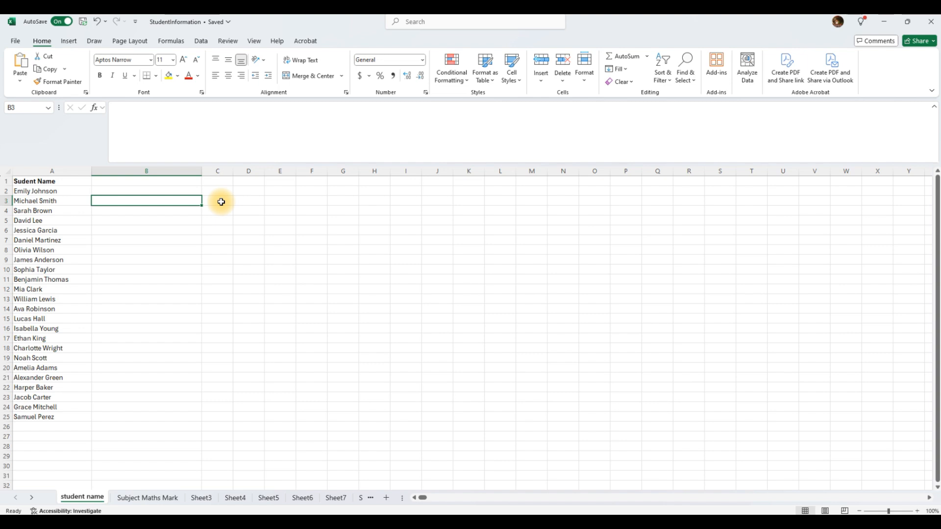
pyautogui.write('Div')
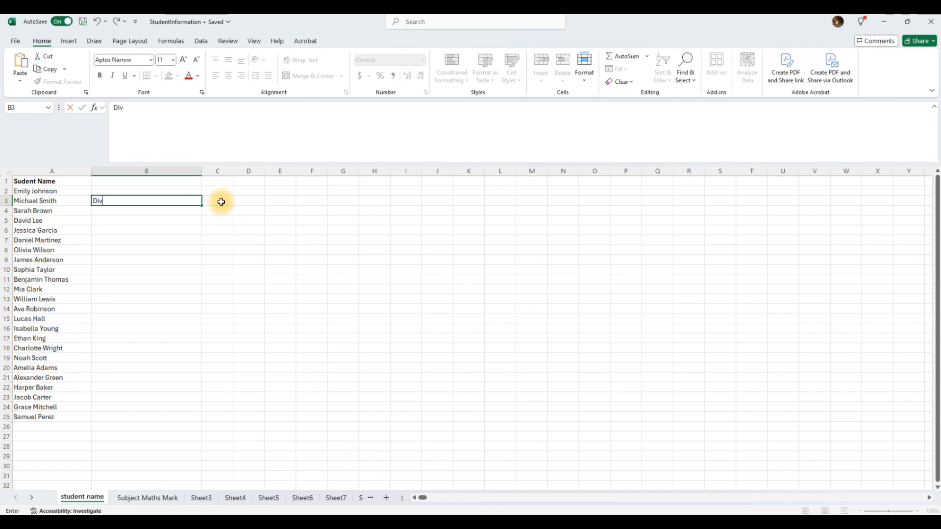
pyautogui.write('d Lee')
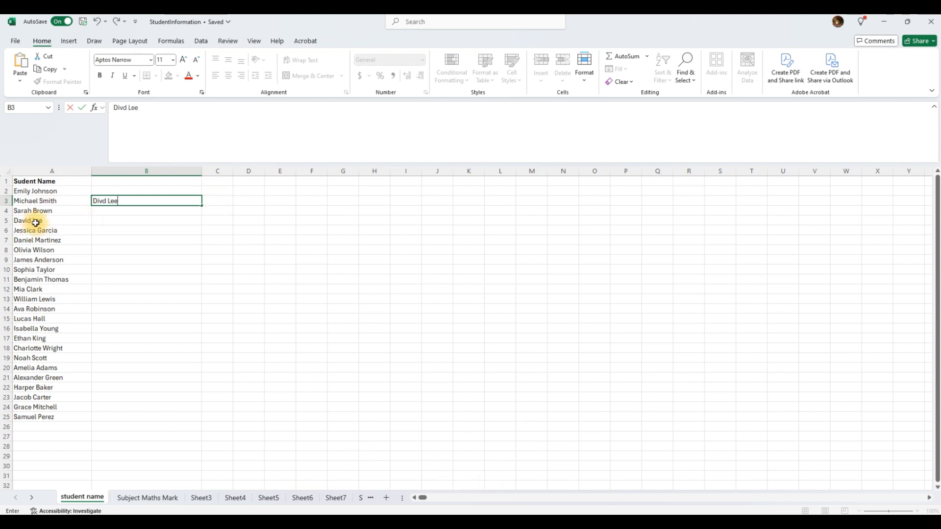
pyautogui.press('Return')
pyautogui.click(139, 203)
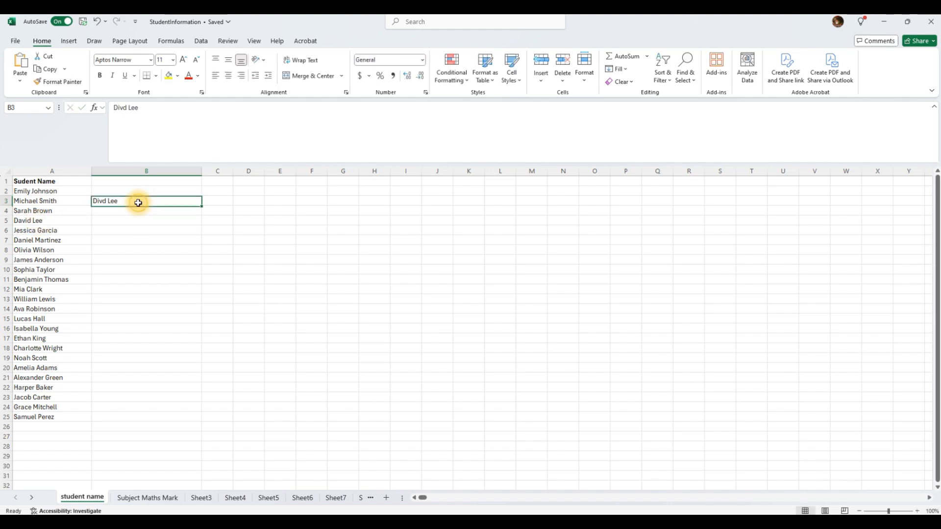
pyautogui.moveTo(202, 206); pyautogui.dragTo(206, 390)
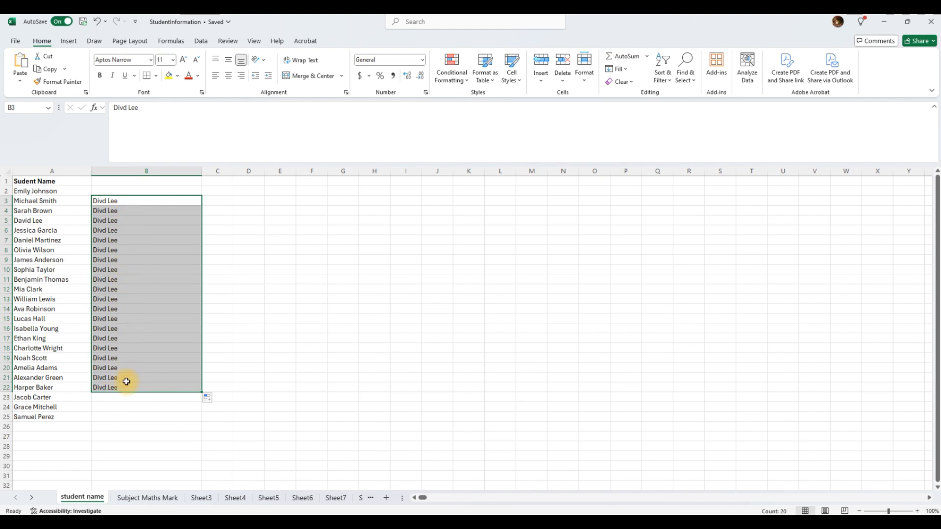
# Copy the first student name from A2 into B3 and autofill column B to row 25.
pyautogui.click(126, 203)
pyautogui.click(40, 193)
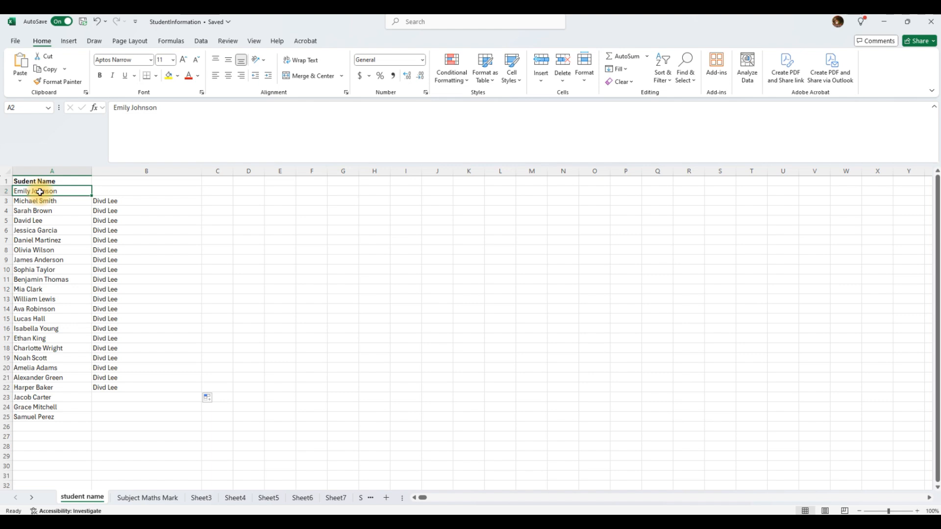
pyautogui.moveTo(158, 108); pyautogui.dragTo(101, 107)
pyautogui.hotkey('ctrl', 'c')
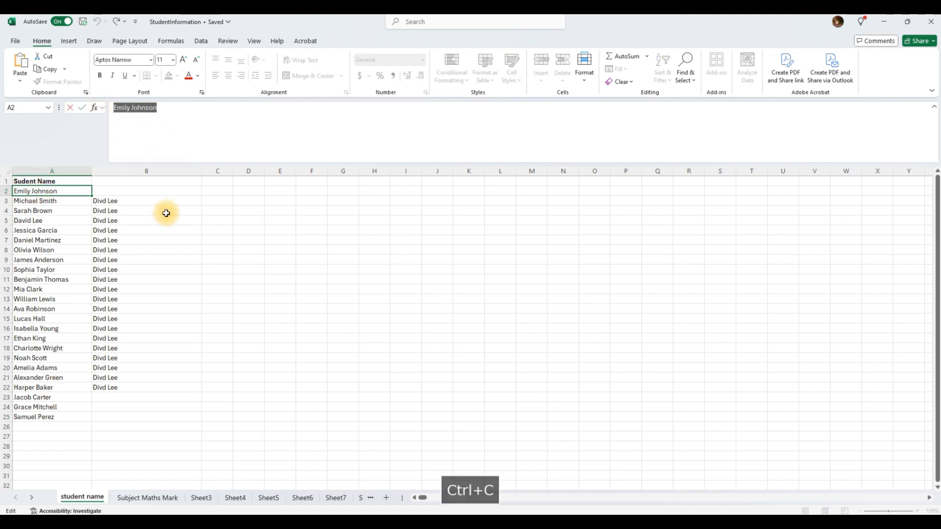
pyautogui.click(153, 201)
pyautogui.hotkey('ctrl', 'v')
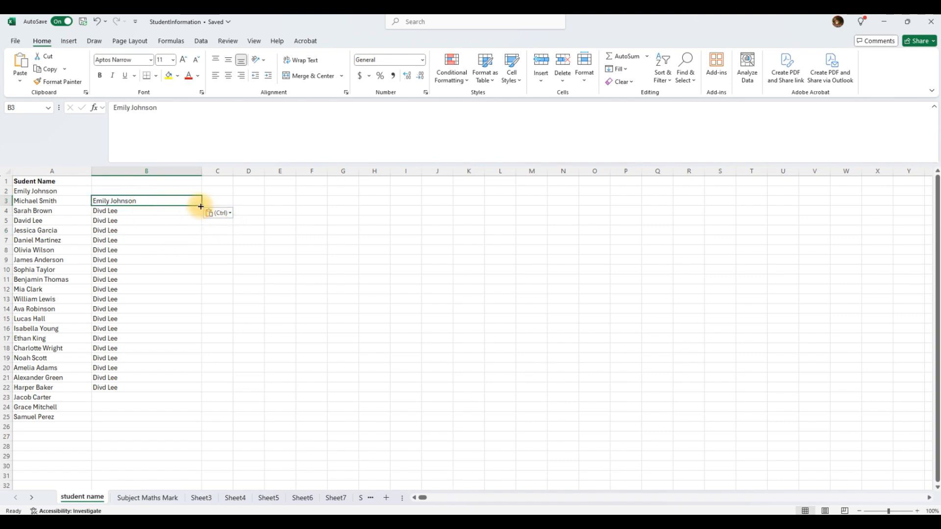
pyautogui.moveTo(201, 206); pyautogui.dragTo(200, 429)
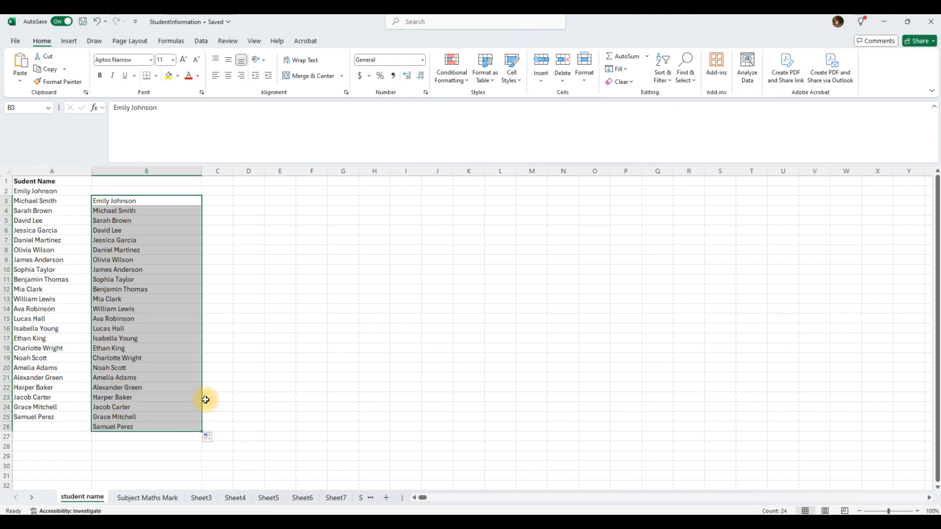
# Select the autofilled names in B3:B26 and delete them.
pyautogui.click(160, 319)
pyautogui.moveTo(126, 202); pyautogui.dragTo(143, 425)
pyautogui.press('Delete')
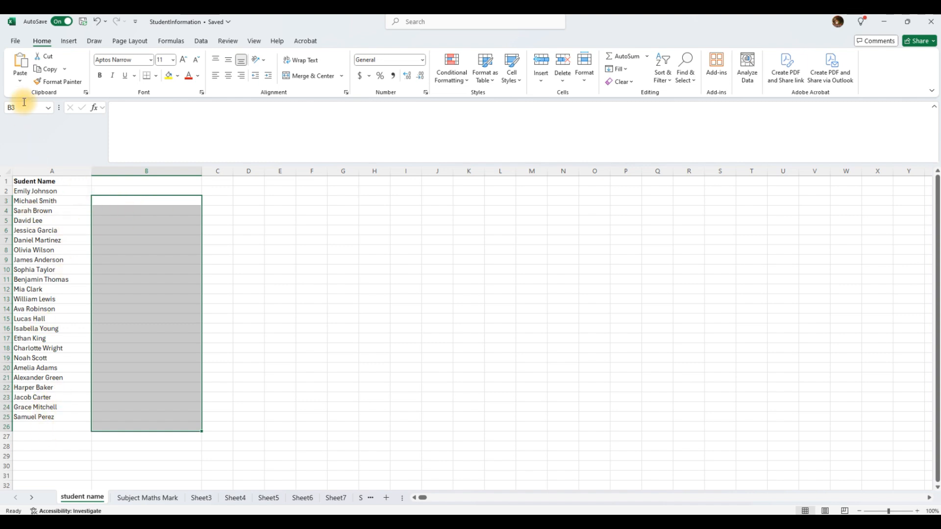
pyautogui.click(15, 40)
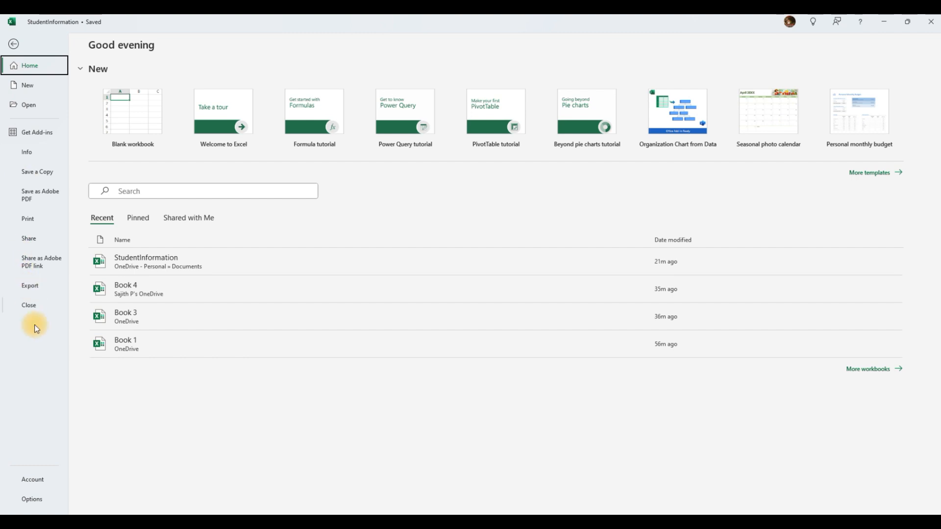
pyautogui.click(31, 499)
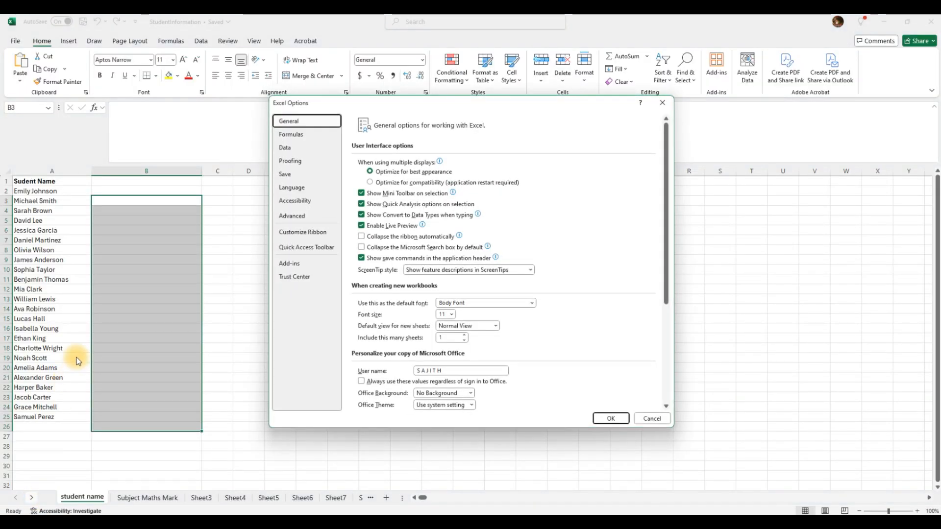
pyautogui.click(296, 216)
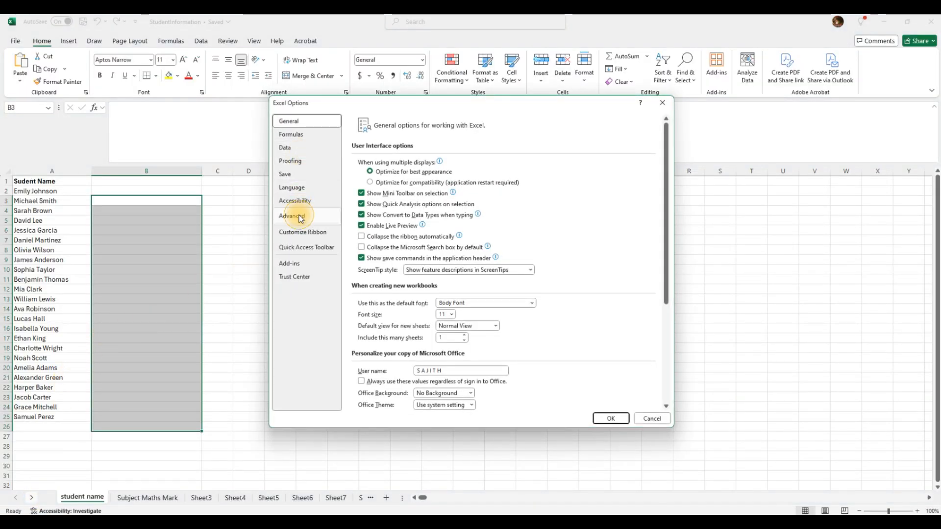
pyautogui.moveTo(665, 155); pyautogui.dragTo(675, 394)
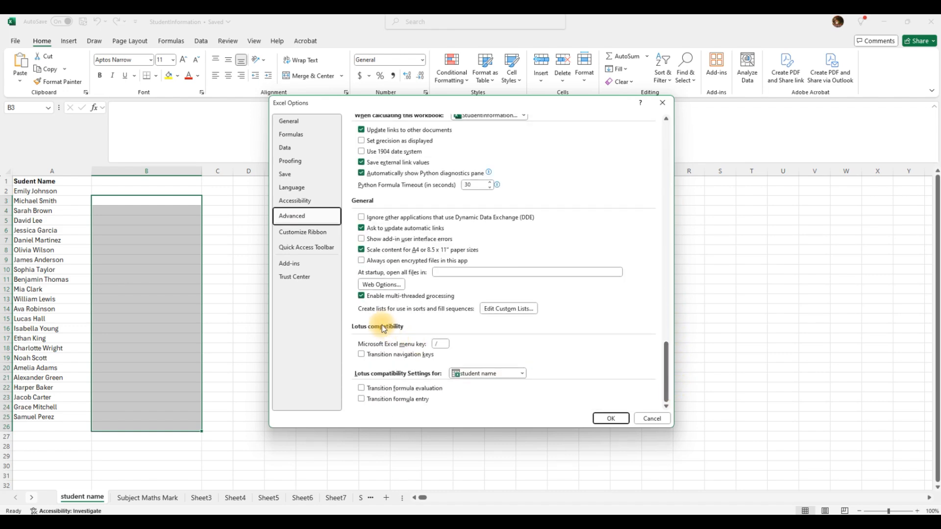
pyautogui.click(508, 309)
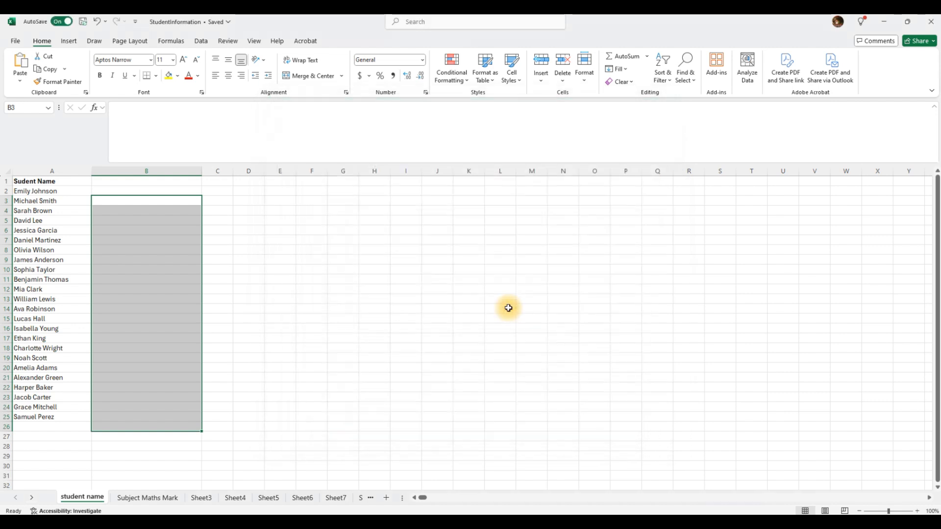
pyautogui.click(187, 129)
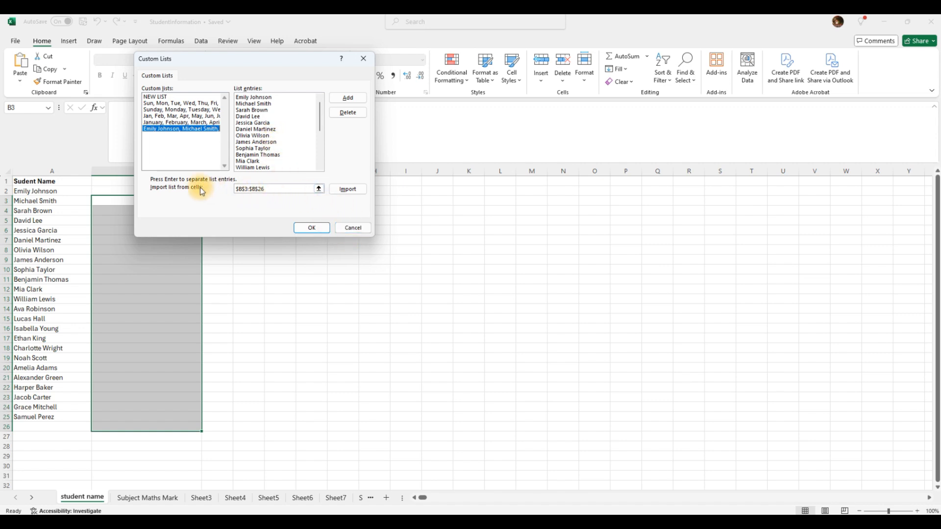
pyautogui.click(157, 97)
pyautogui.click(343, 192)
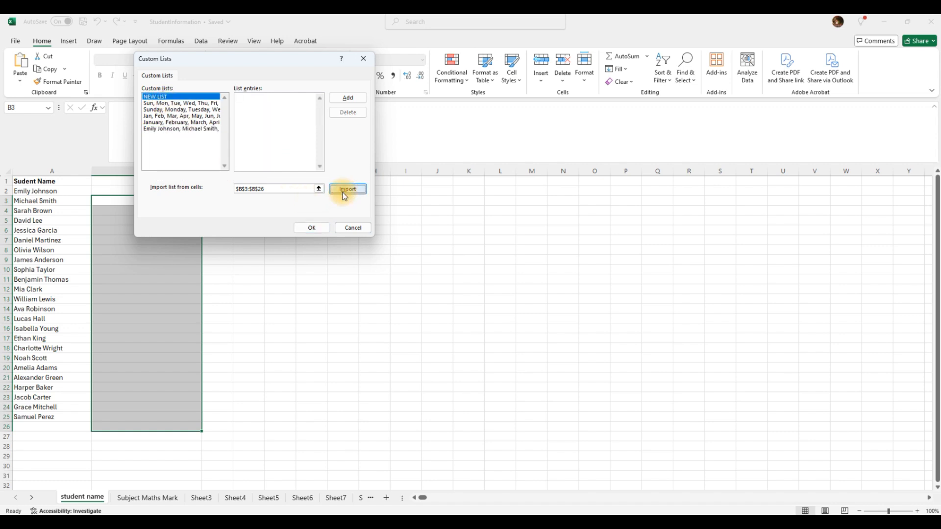
pyautogui.click(319, 190)
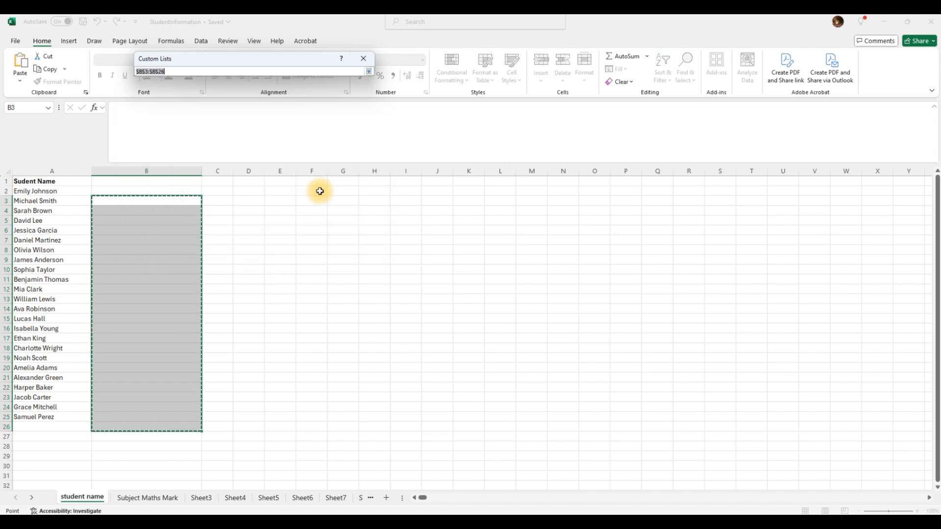
pyautogui.press('Escape')
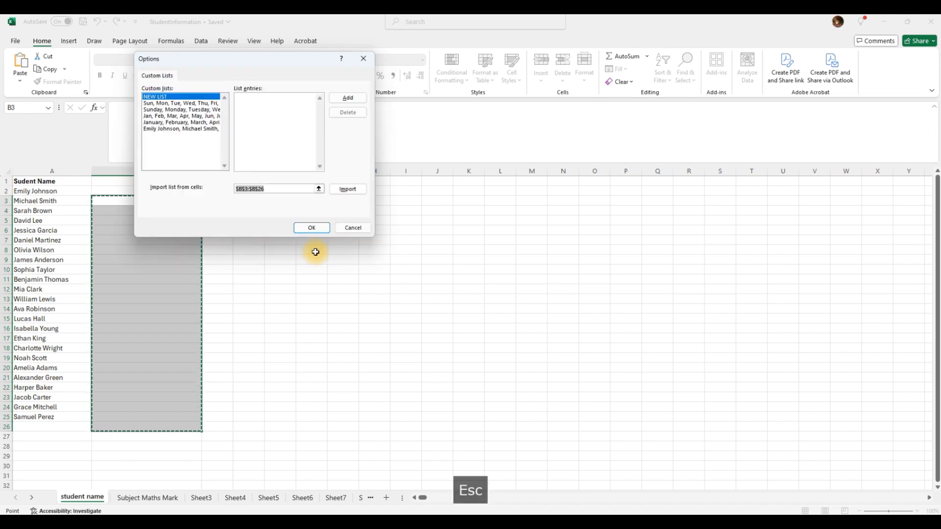
pyautogui.click(355, 230)
pyautogui.press('Escape')
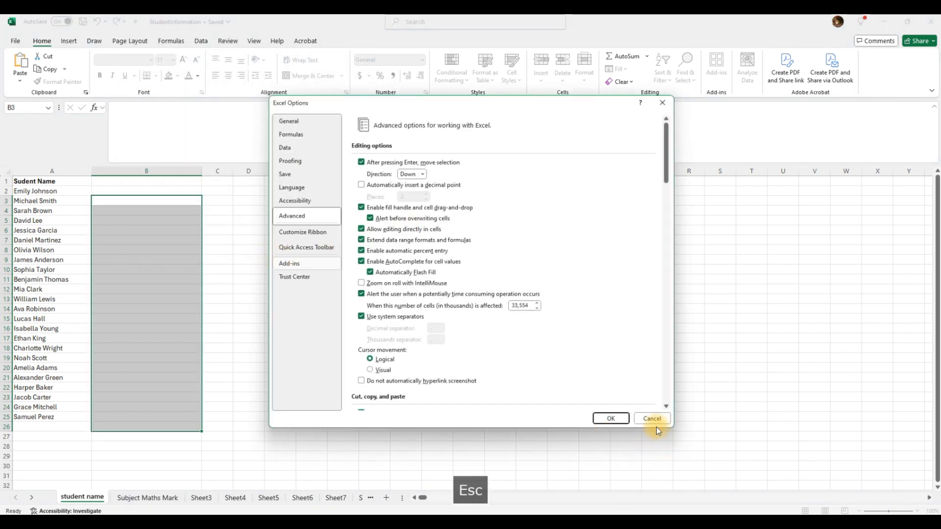
pyautogui.click(657, 417)
pyautogui.click(375, 231)
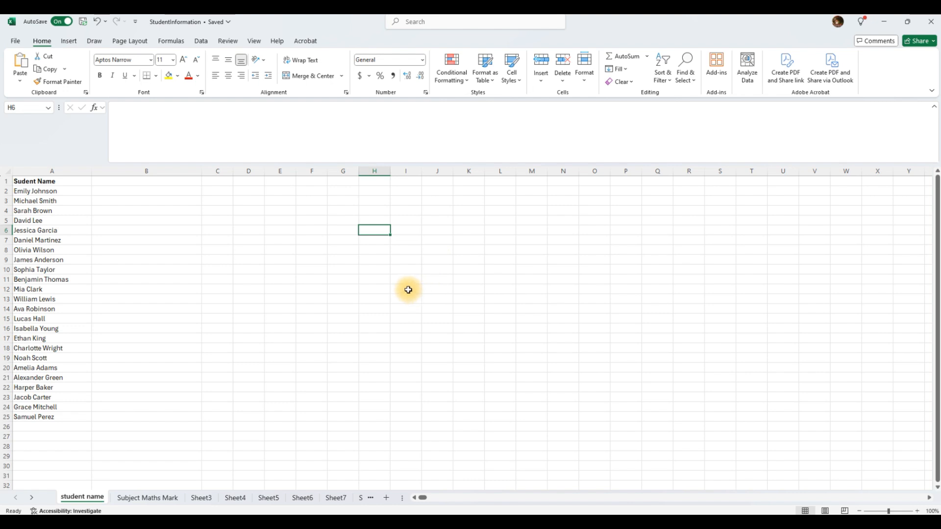
# Paste the 17 animal names, Lion through Flamingo, into H4:H20 and select them.
pyautogui.click(371, 211)
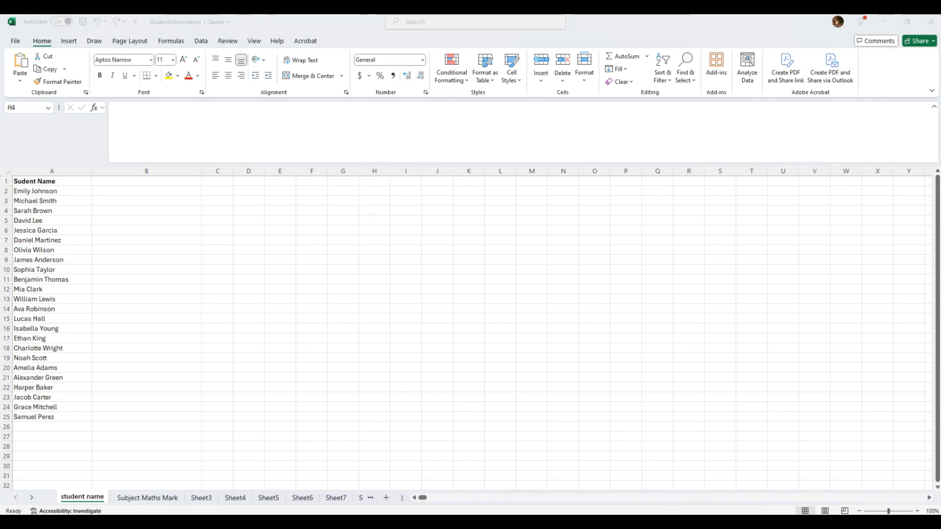
pyautogui.press('a')
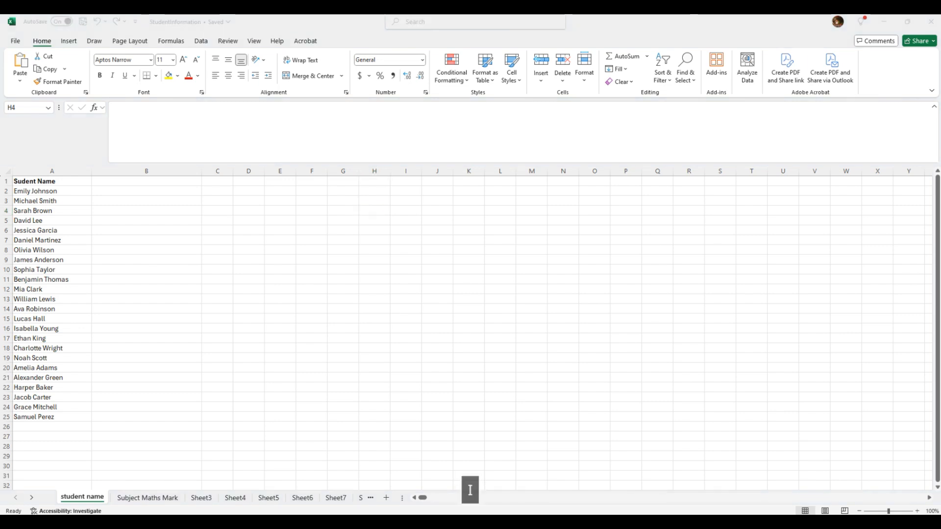
pyautogui.press('a')
pyautogui.press('space')
pyautogui.press('m')
pyautogui.press('e')
pyautogui.press('Return')
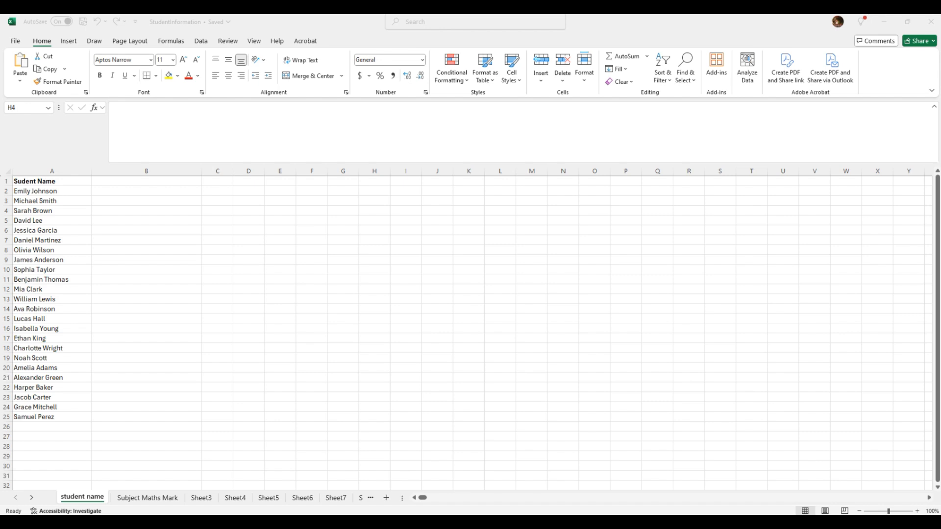
pyautogui.hotkey('ctrl', 'c')
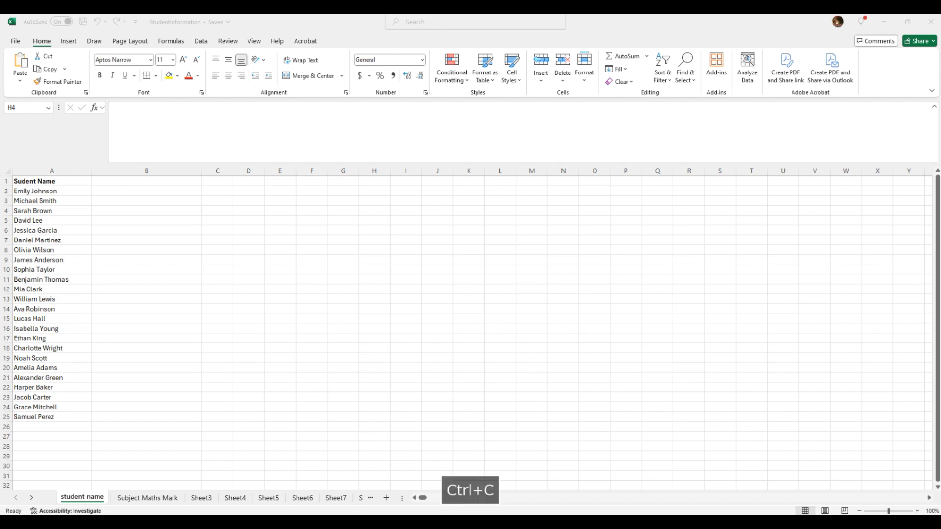
pyautogui.hotkey('ctrl', 'v')
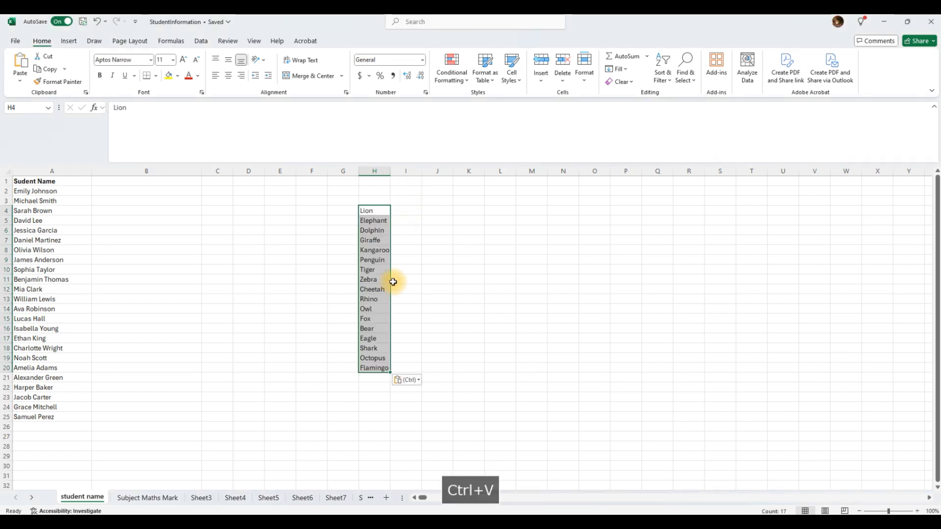
pyautogui.click(407, 308)
pyautogui.moveTo(370, 211); pyautogui.dragTo(387, 358)
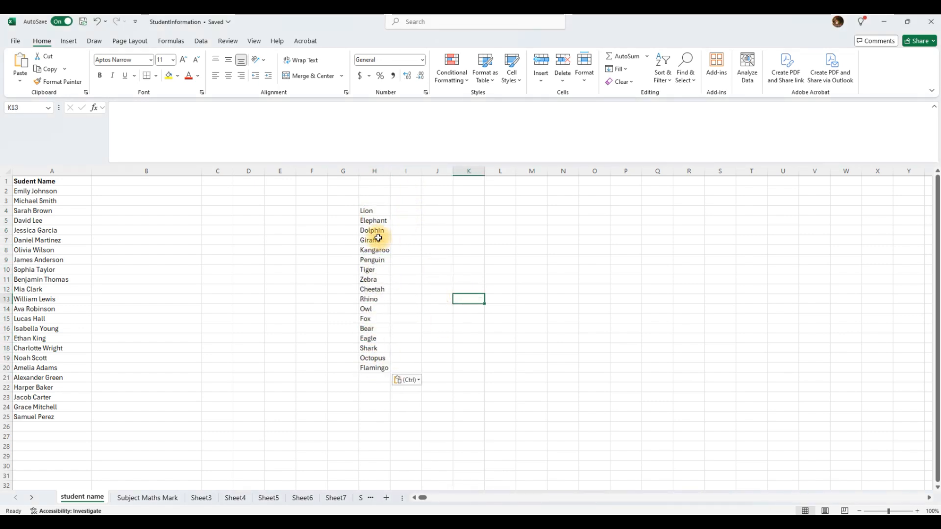
pyautogui.moveTo(370, 212); pyautogui.dragTo(373, 371)
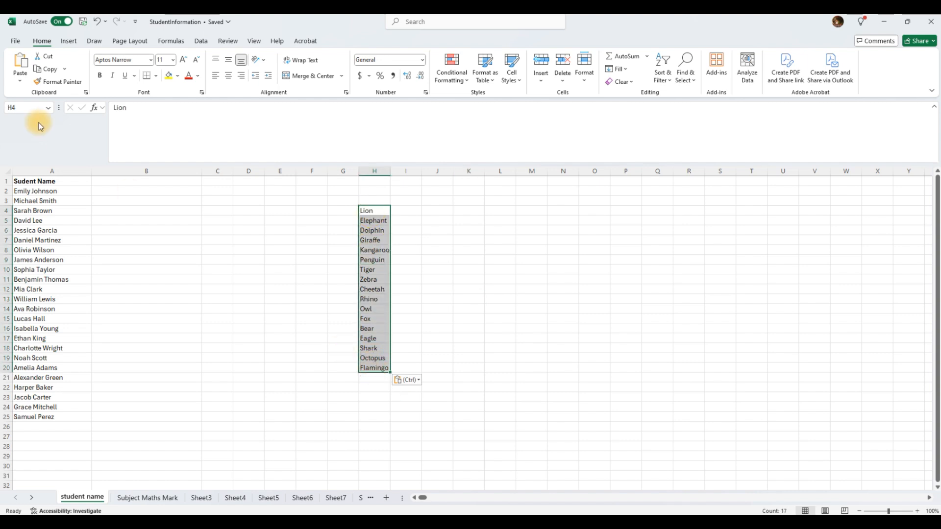
# Open Edit Custom Lists from File > Options > Advanced and move the dialog off column H.
pyautogui.click(15, 40)
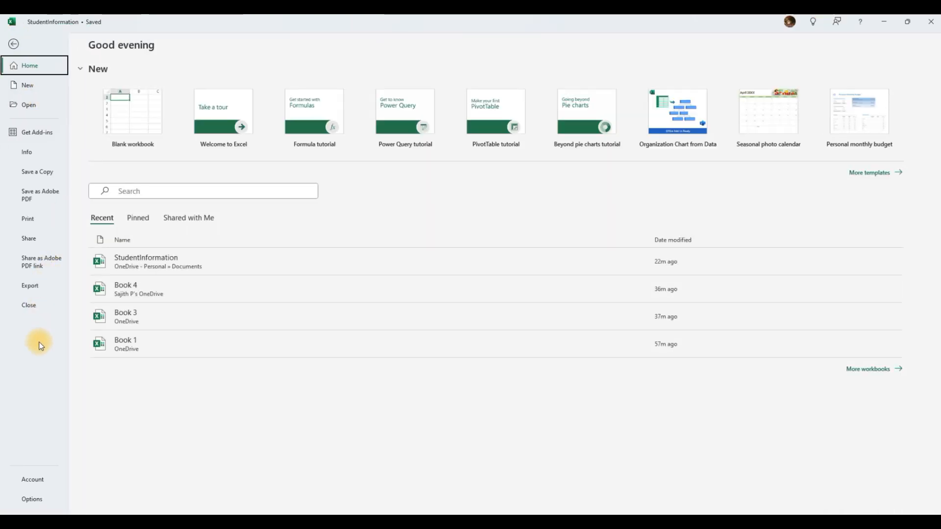
pyautogui.click(31, 498)
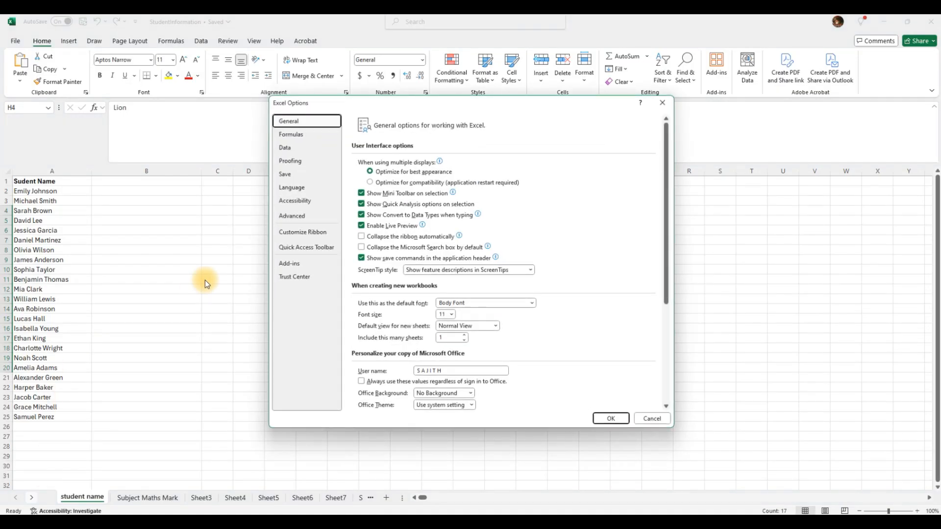
pyautogui.click(295, 216)
pyautogui.scroll(-3, 454, 344)
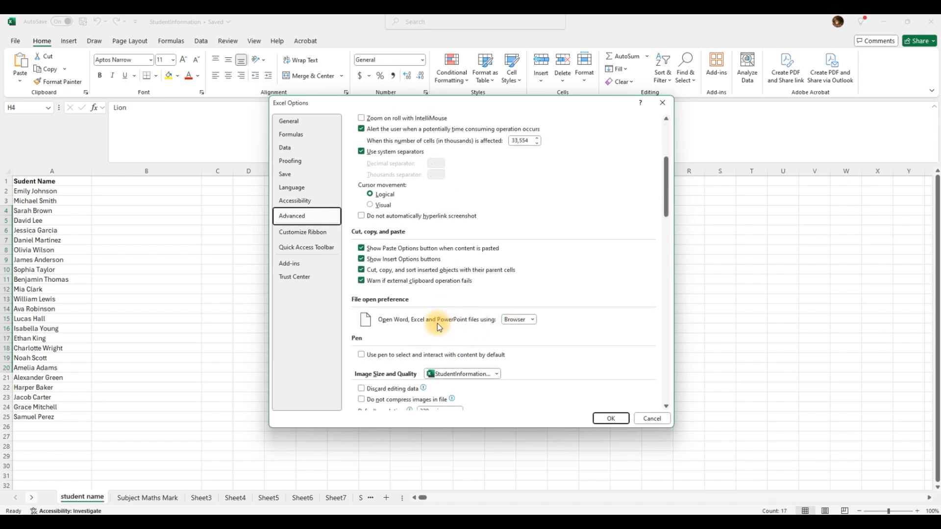
pyautogui.scroll(-9, 437, 323)
pyautogui.scroll(-8, 429, 351)
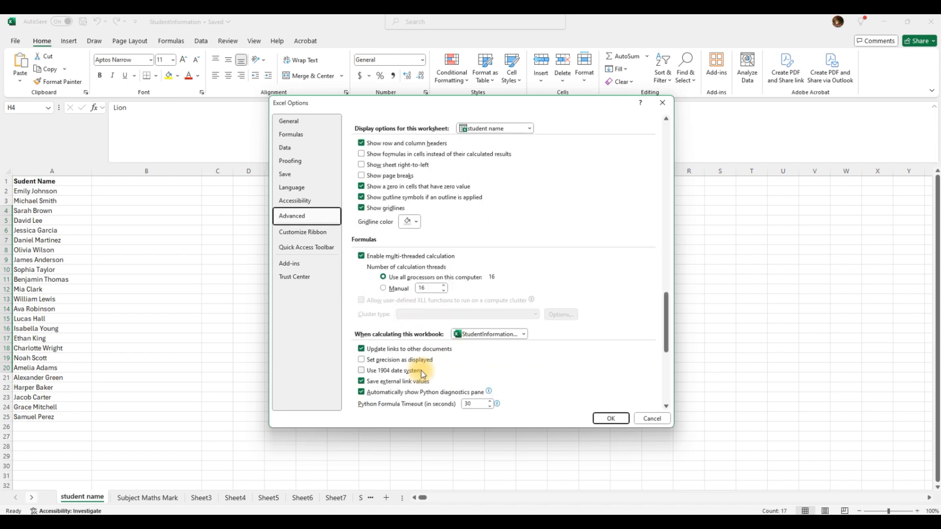
pyautogui.click(508, 309)
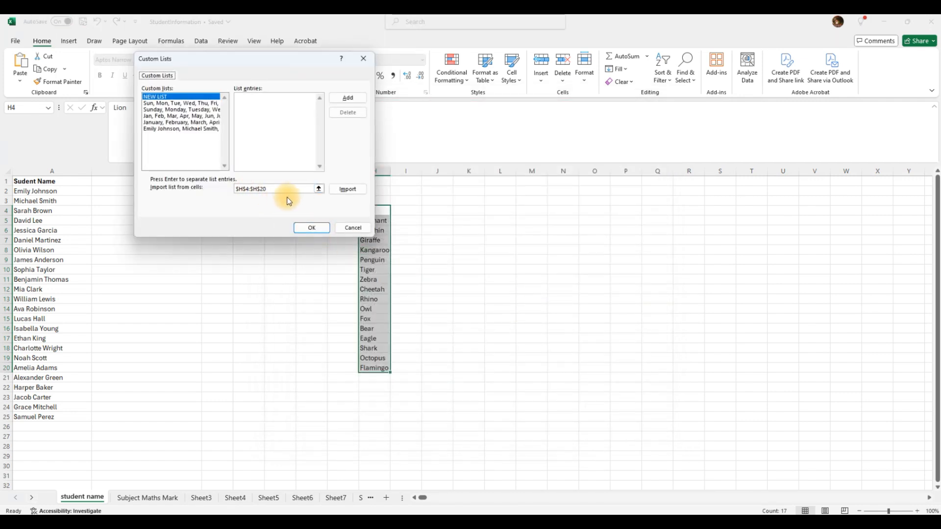
pyautogui.moveTo(290, 60); pyautogui.dragTo(208, 61)
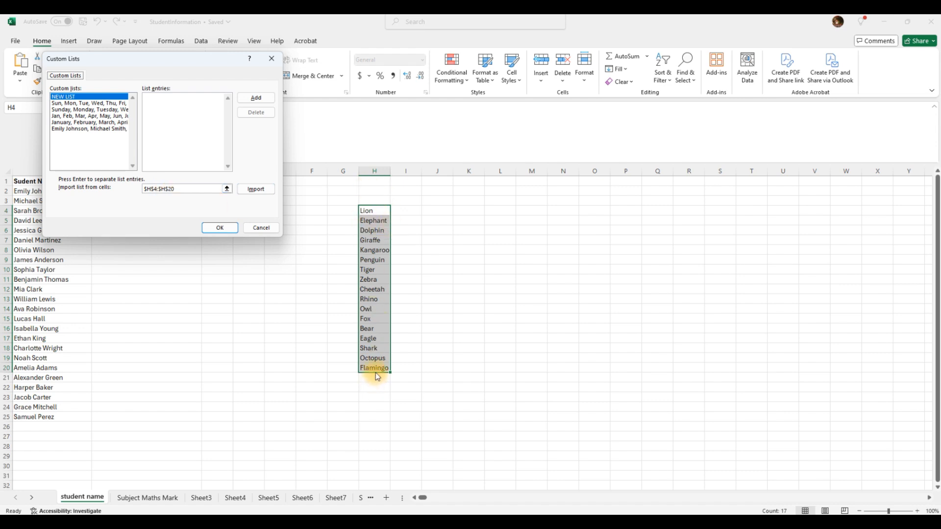
# Import $H$4:$H$20 as a new custom list, close both dialogs, and reselect the animal names.
pyautogui.click(256, 189)
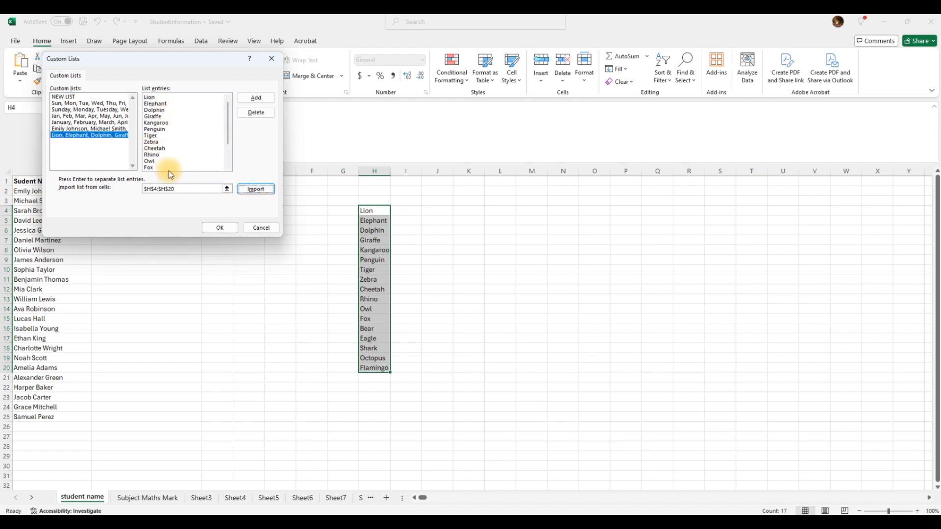
pyautogui.click(257, 98)
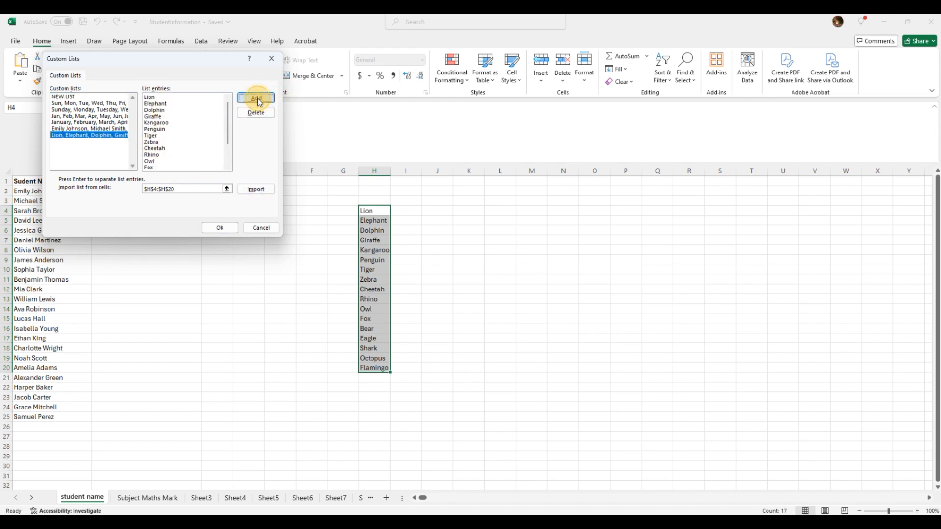
pyautogui.click(220, 229)
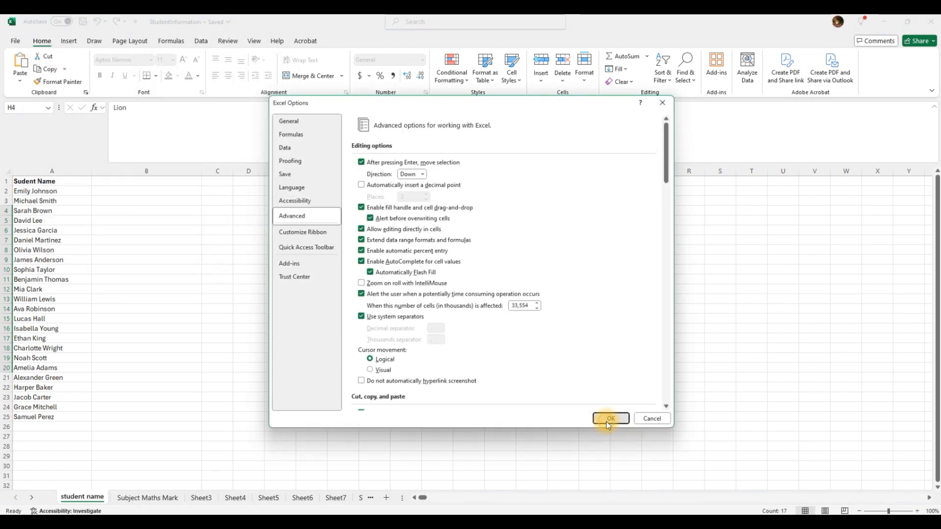
pyautogui.click(609, 419)
pyautogui.click(500, 348)
pyautogui.moveTo(374, 212); pyautogui.dragTo(384, 376)
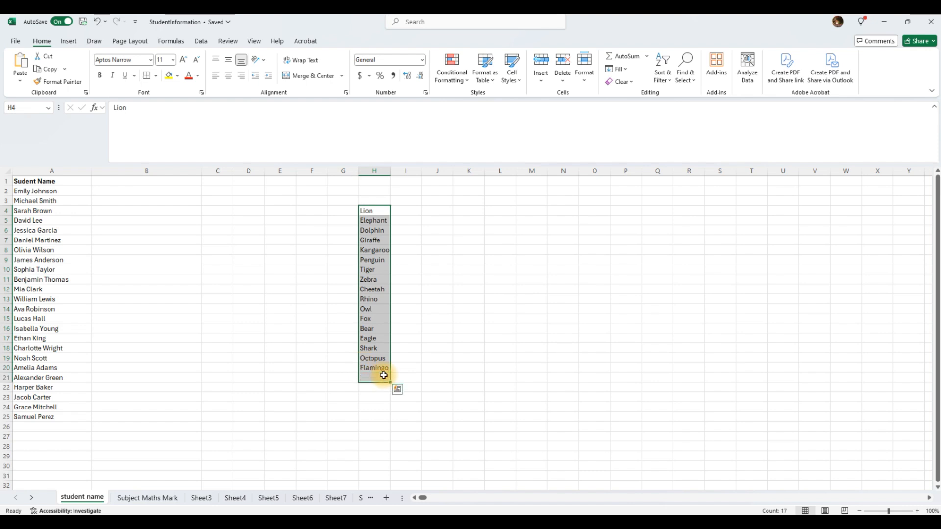
# Clear column H, enter Lion in C2, and autofill the animal series down to C20.
pyautogui.press('Delete')
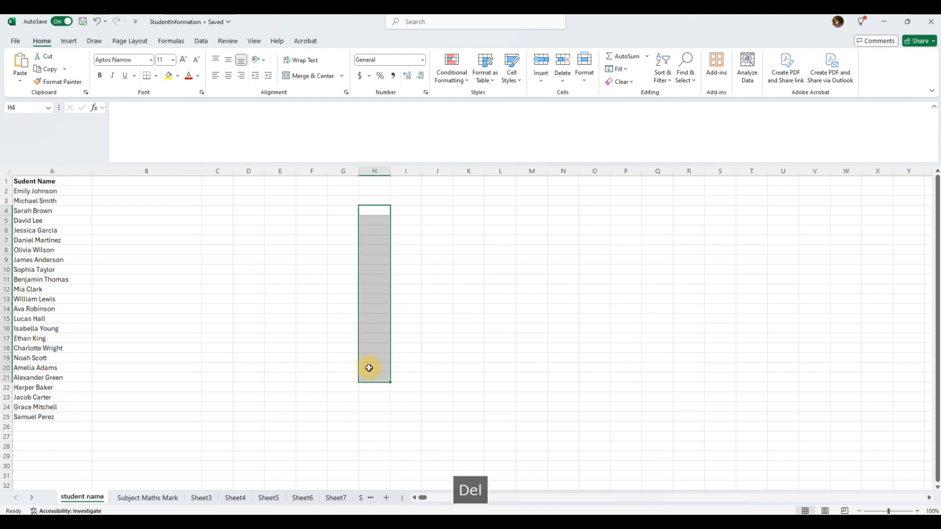
pyautogui.click(280, 338)
pyautogui.click(225, 192)
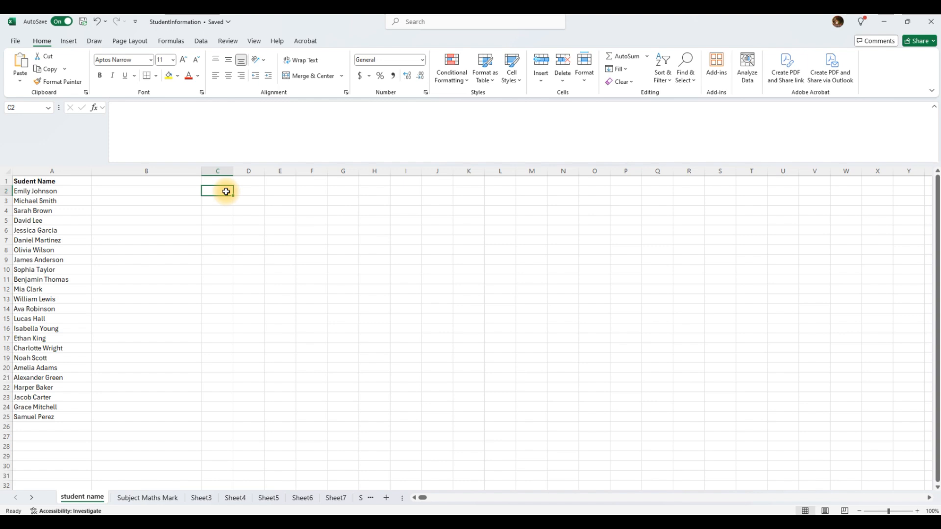
pyautogui.write('Lion')
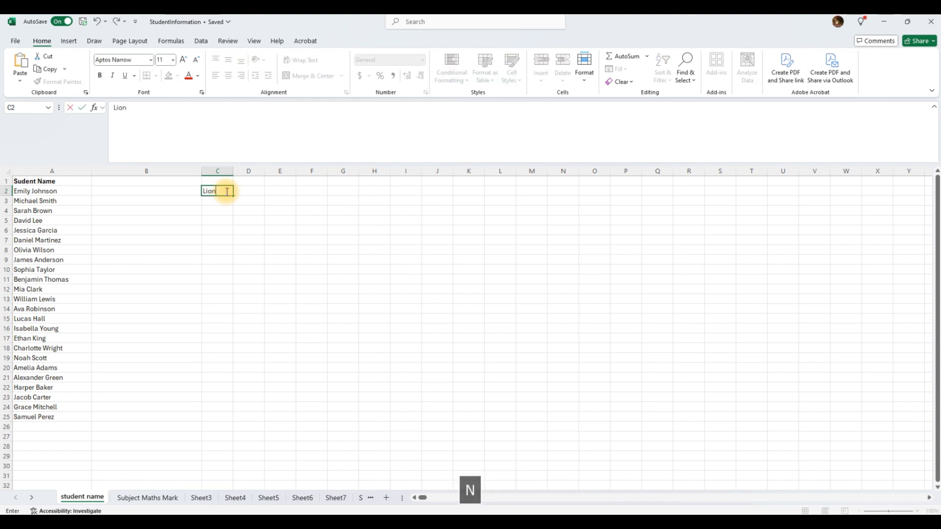
pyautogui.press('Return')
pyautogui.click(226, 191)
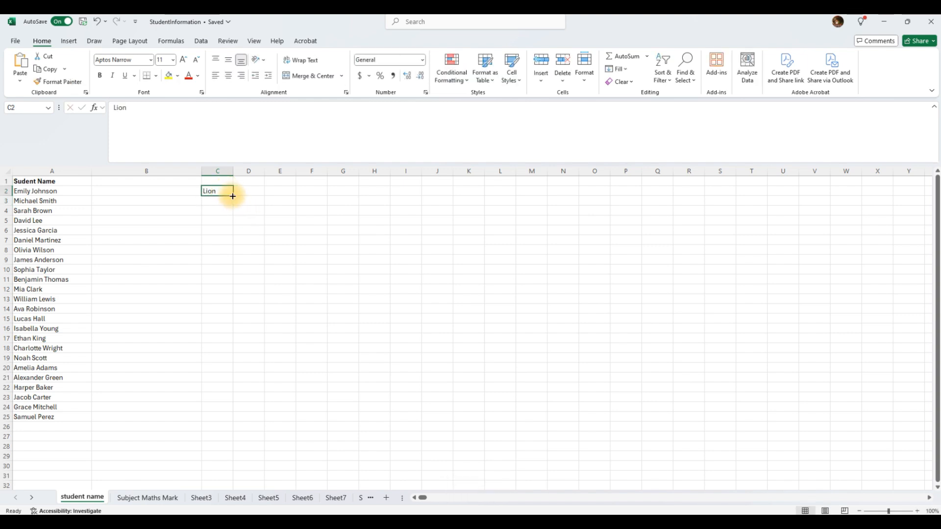
pyautogui.moveTo(232, 195); pyautogui.dragTo(224, 370)
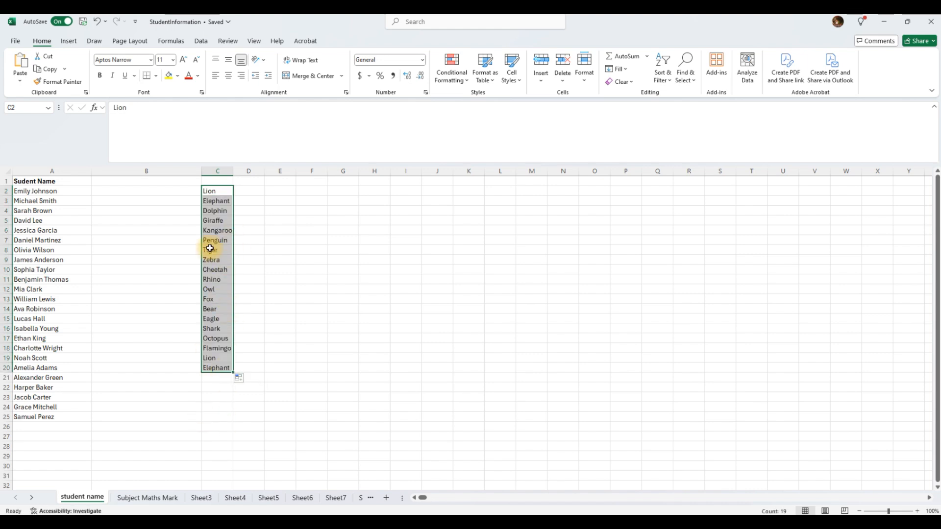
# Select the filled animal names in column C and delete them.
pyautogui.click(255, 290)
pyautogui.moveTo(215, 191); pyautogui.dragTo(201, 366)
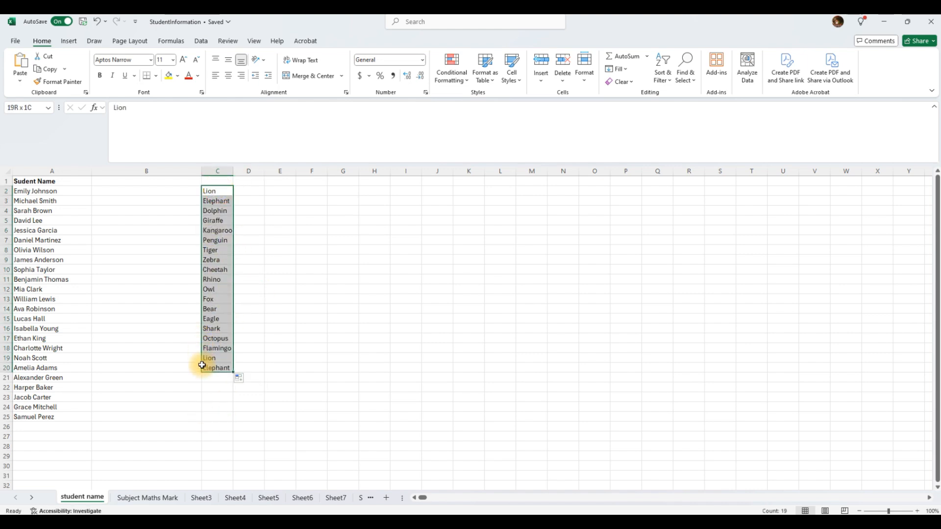
pyautogui.press('Up')
pyautogui.press('Down')
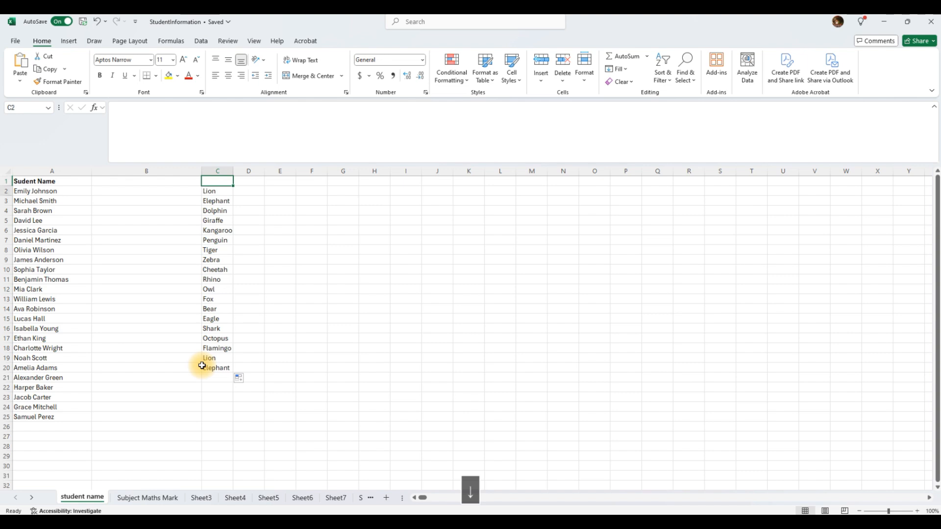
pyautogui.hotkey('shift', 'Down')
pyautogui.hotkey('shift', 'Down')
pyautogui.hotkey('shift', 'Down')
pyautogui.hotkey('shift', 'Down')
pyautogui.hotkey('shift', 'Down')
pyautogui.hotkey('shift', 'Down')
pyautogui.hotkey('shift', 'Down')
pyautogui.hotkey('shift', 'Down')
pyautogui.hotkey('shift', 'Down')
pyautogui.hotkey('shift', 'Down')
pyautogui.hotkey('shift', 'Down')
pyautogui.hotkey('shift', 'Down')
pyautogui.hotkey('shift', 'Down')
pyautogui.hotkey('shift', 'Down')
pyautogui.hotkey('shift', 'Down')
pyautogui.hotkey('shift', 'Down')
pyautogui.hotkey('shift', 'Down')
pyautogui.hotkey('shift', 'Down')
pyautogui.hotkey('shift', 'Down')
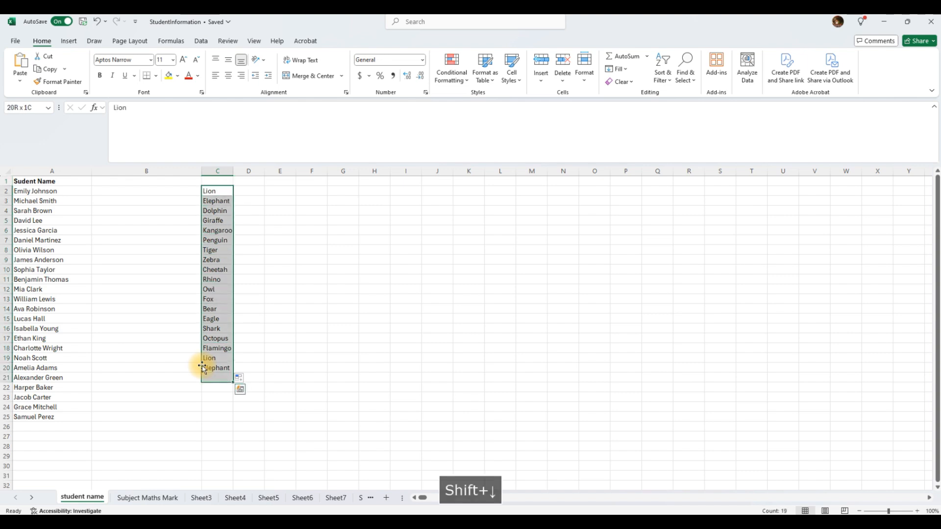
pyautogui.press('Delete')
# Select the 24 student names in A2:A25 and delete them.
pyautogui.press('Left')
pyautogui.press('Left')
pyautogui.press('Down')
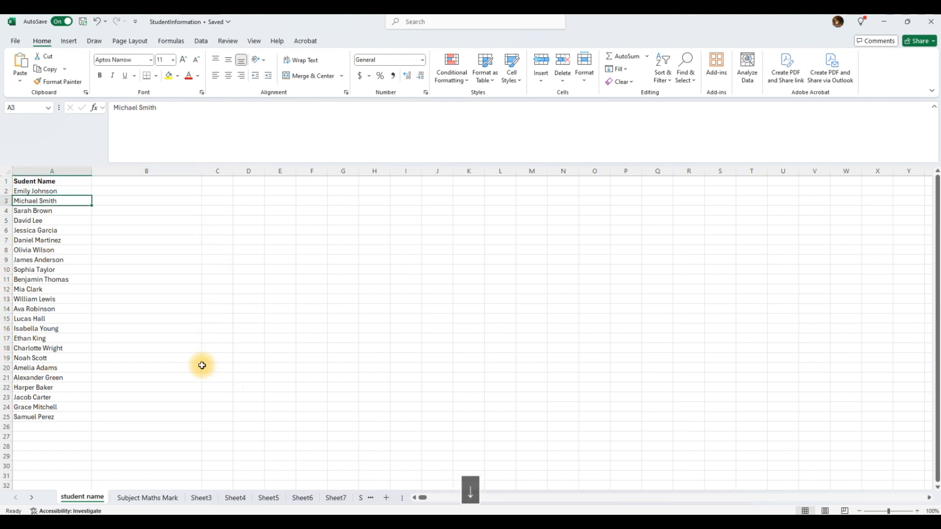
pyautogui.press('Up')
pyautogui.hotkey('shift', 'Down')
pyautogui.hotkey('shift', 'Down')
pyautogui.hotkey('shift', 'Down')
pyautogui.hotkey('shift', 'Down')
pyautogui.hotkey('shift', 'Down')
pyautogui.hotkey('shift', 'Down')
pyautogui.hotkey('shift', 'Down')
pyautogui.hotkey('shift', 'Down')
pyautogui.hotkey('shift', 'Down')
pyautogui.hotkey('shift', 'Down')
pyautogui.hotkey('shift', 'Down')
pyautogui.hotkey('shift', 'Down')
pyautogui.hotkey('shift', 'Down')
pyautogui.hotkey('shift', 'Down')
pyautogui.hotkey('shift', 'Down')
pyautogui.hotkey('shift', 'Down')
pyautogui.hotkey('shift', 'Down')
pyautogui.hotkey('shift', 'Down')
pyautogui.hotkey('shift', 'Down')
pyautogui.hotkey('shift', 'Down')
pyautogui.hotkey('shift', 'Down')
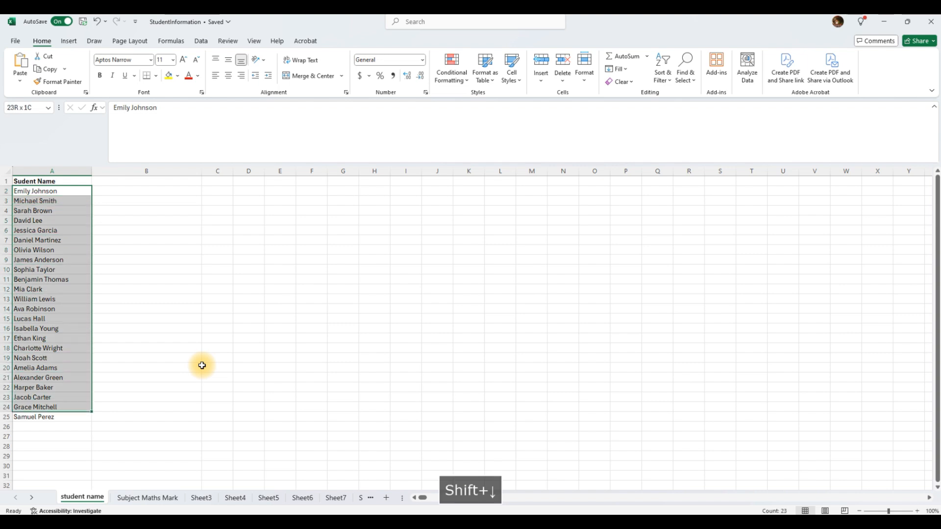
pyautogui.press('Delete')
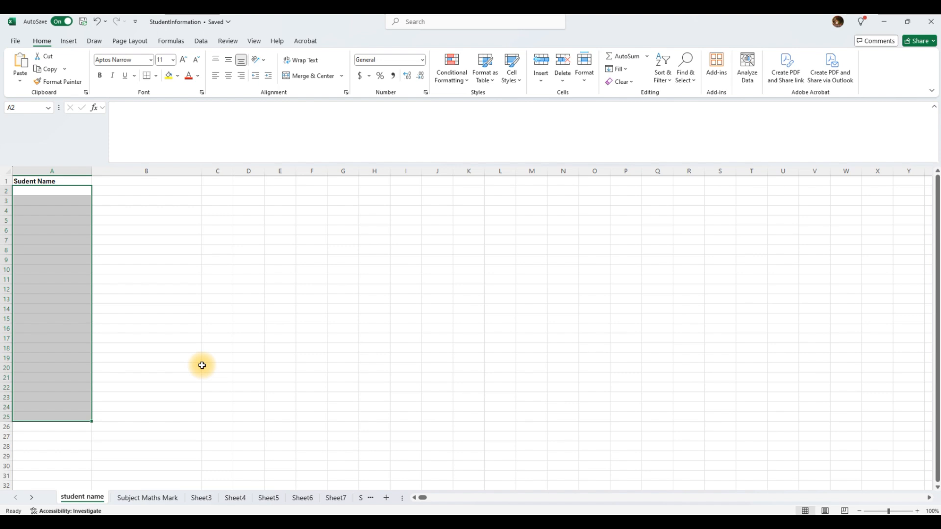
# Enter Lion in A2 and autofill the animal custom list down to A22.
pyautogui.click(174, 269)
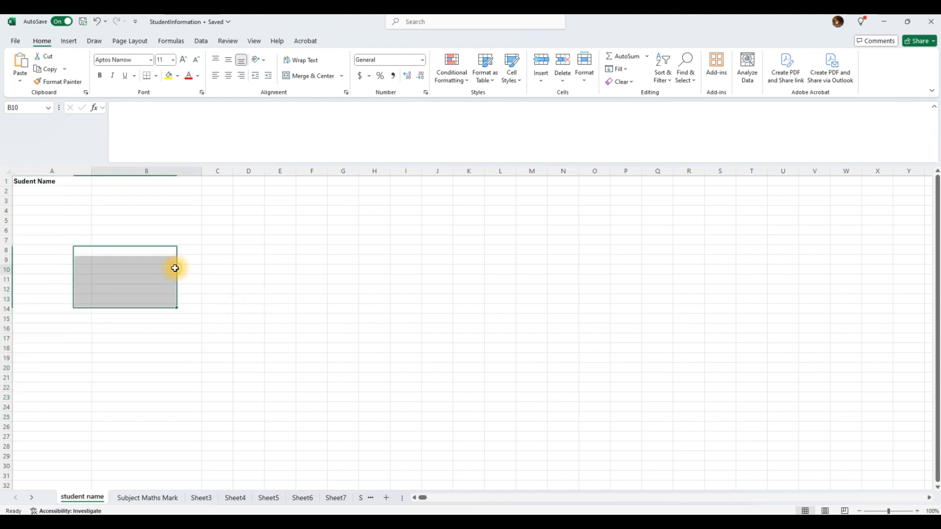
pyautogui.click(126, 191)
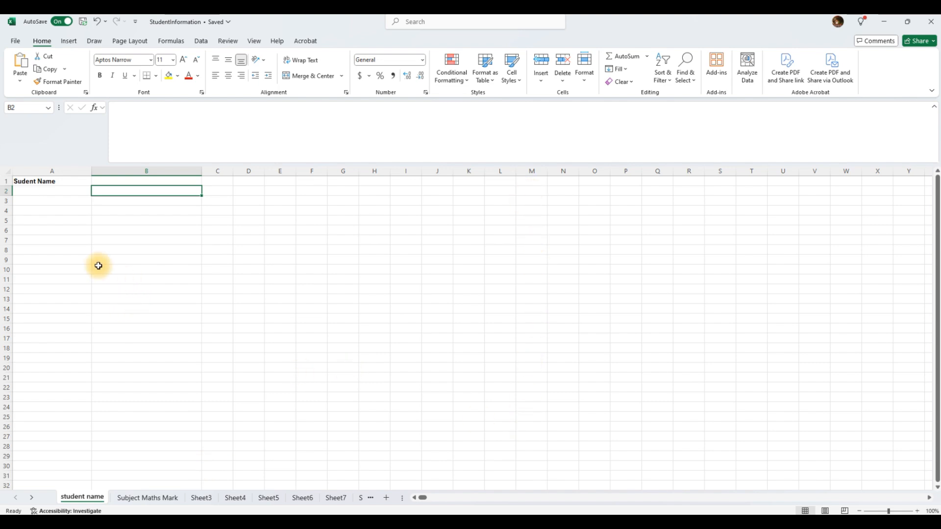
pyautogui.click(61, 192)
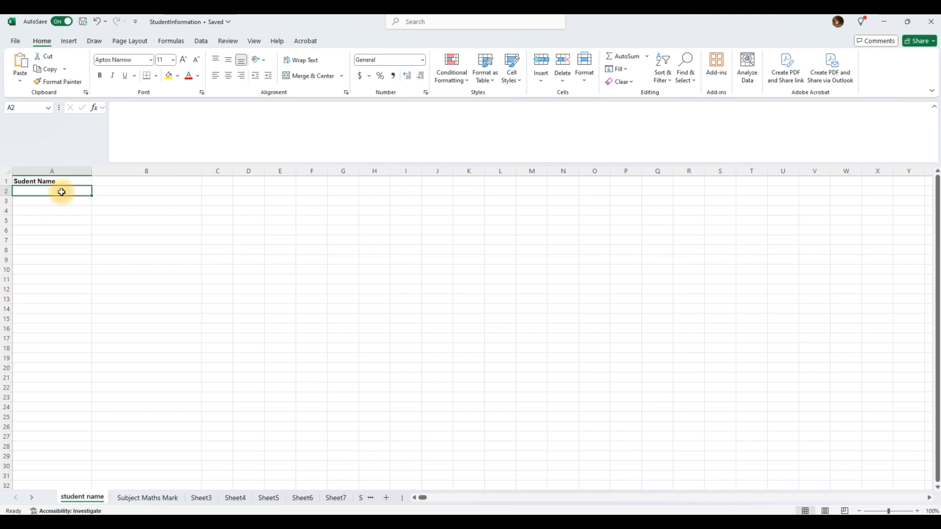
pyautogui.write('Lion')
pyautogui.press('Return')
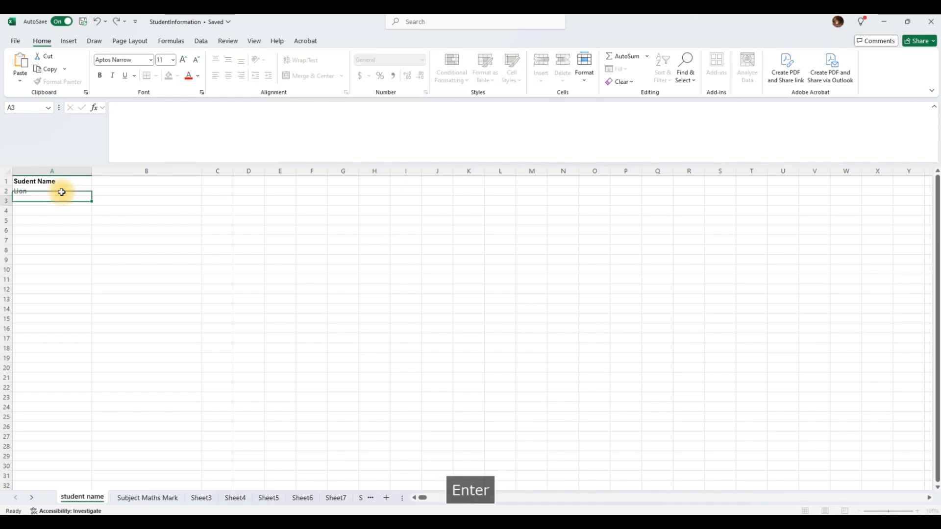
pyautogui.click(76, 190)
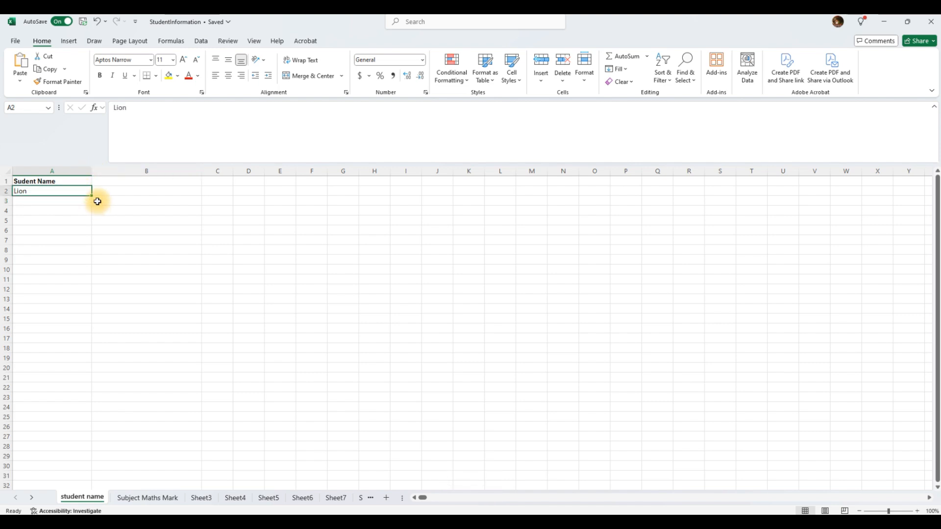
pyautogui.moveTo(91, 195); pyautogui.dragTo(84, 391)
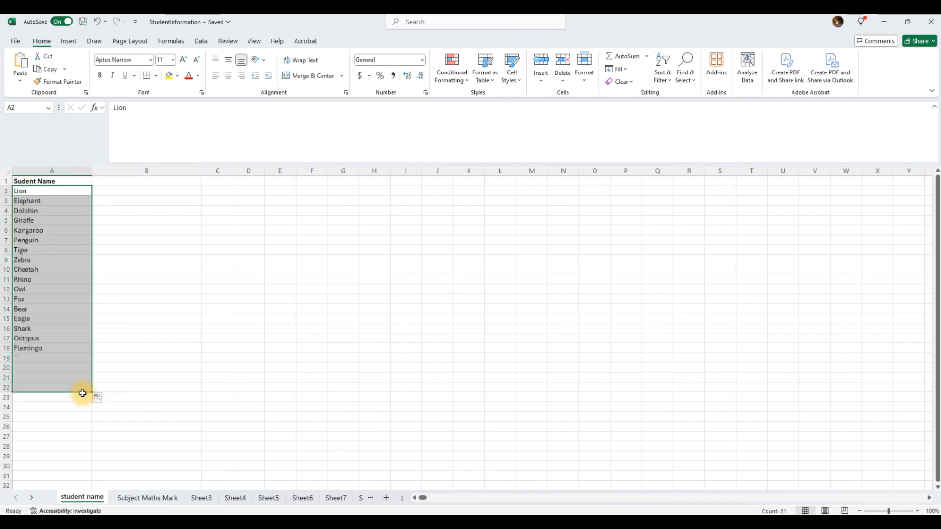
# Delete the repeated animals in A19:A22 and select Lion through Flamingo in A2:A18.
pyautogui.click(54, 385)
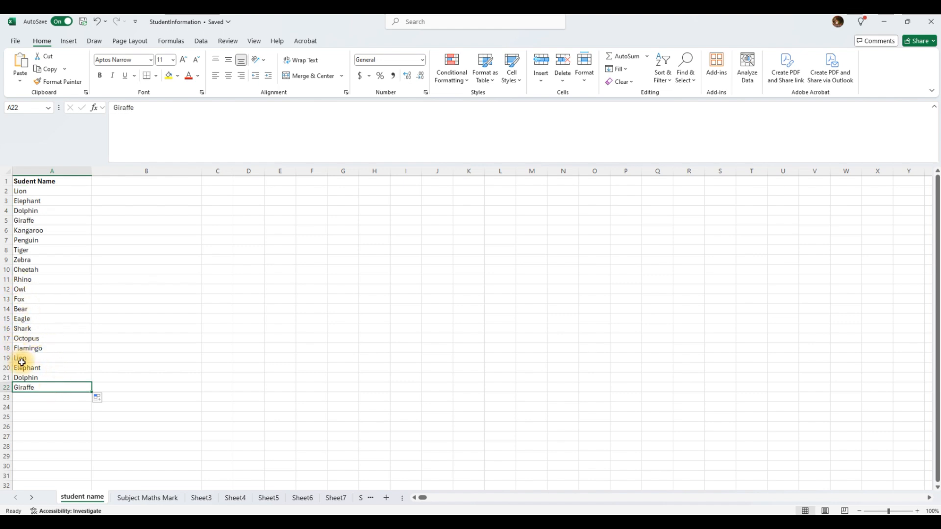
pyautogui.press('Delete')
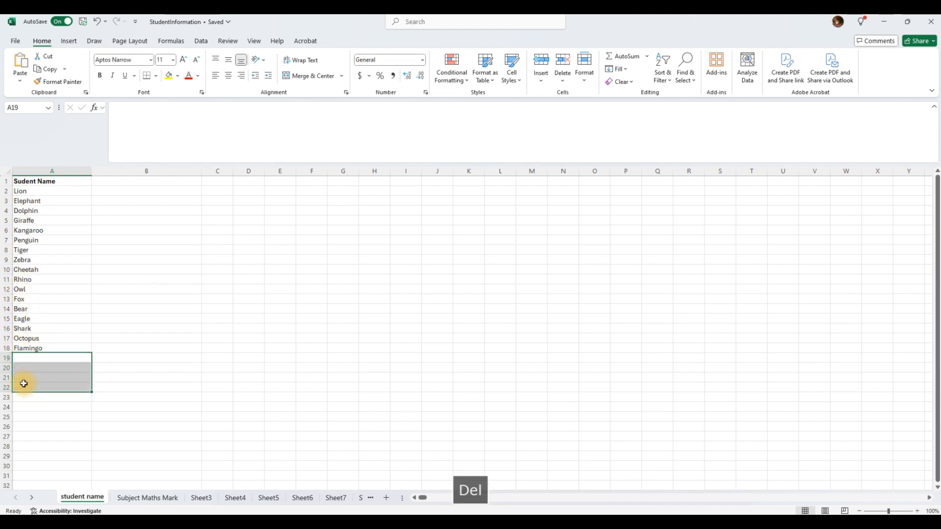
pyautogui.moveTo(22, 192); pyautogui.dragTo(30, 344)
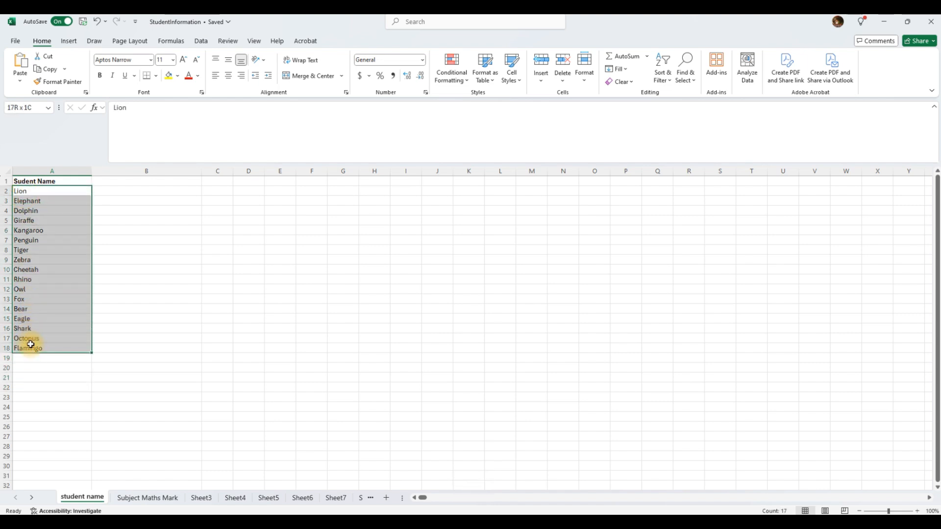
# Copy the animal names from A2:A18 into L2 and widen column L to fit.
pyautogui.rightClick(53, 263)
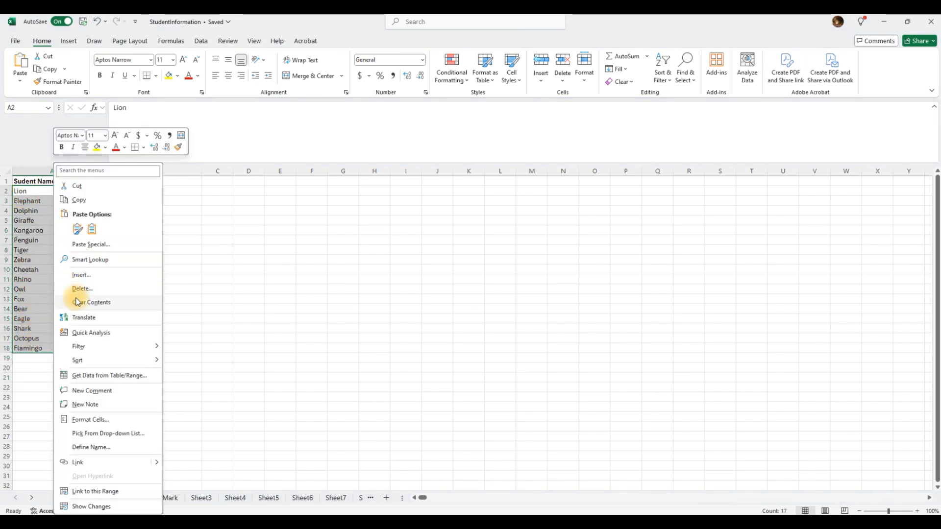
pyautogui.click(76, 201)
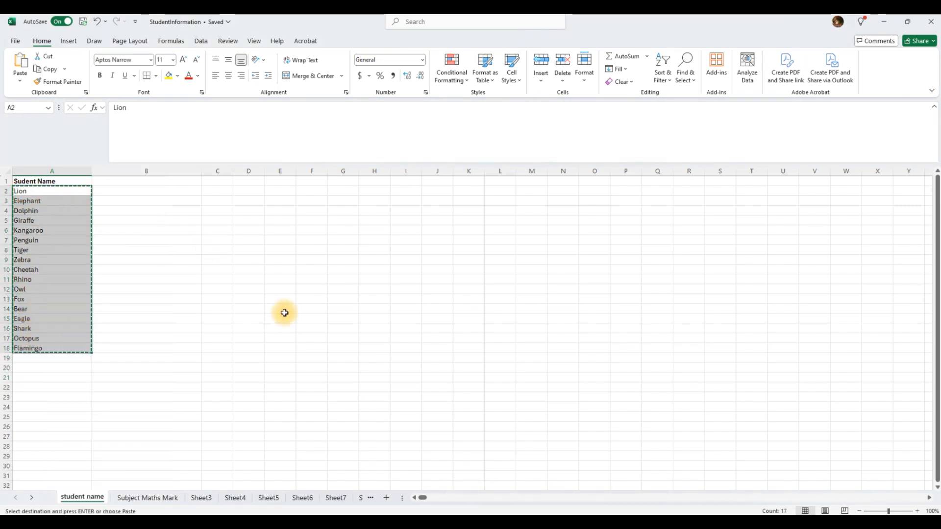
pyautogui.click(504, 201)
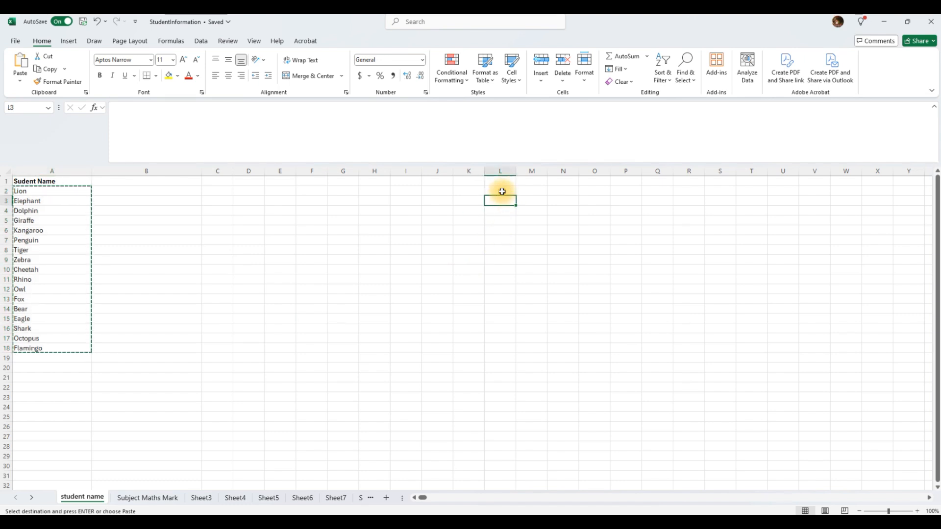
pyautogui.click(502, 192)
pyautogui.rightClick(502, 191)
pyautogui.click(527, 245)
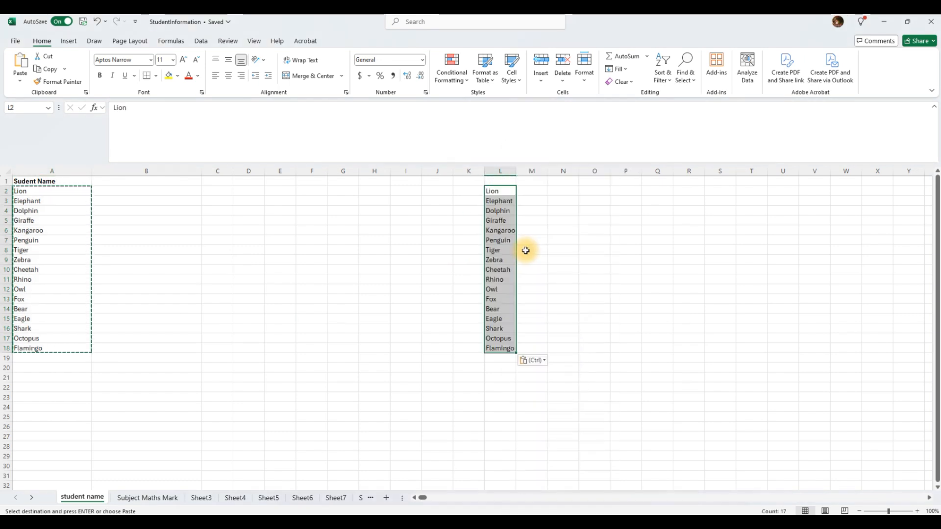
pyautogui.moveTo(516, 171); pyautogui.dragTo(546, 175)
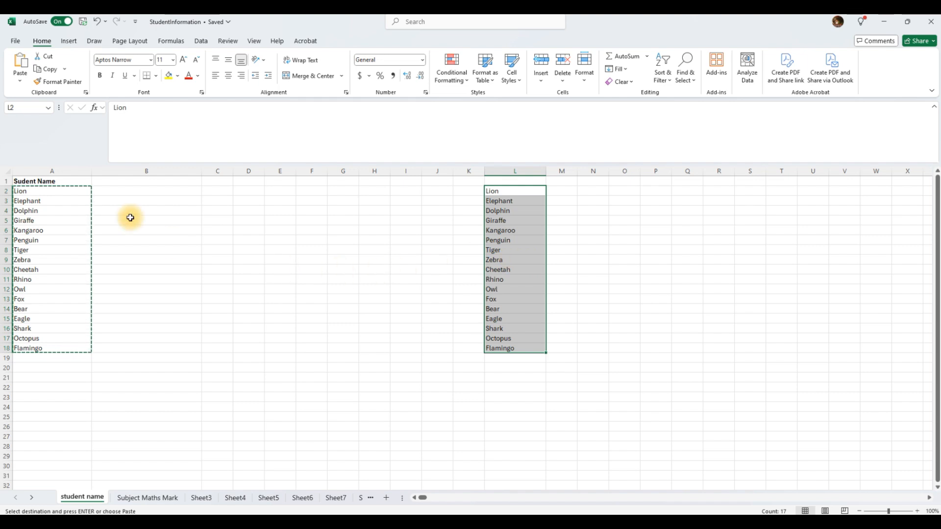
# Select both animal lists across columns A to M and delete them.
pyautogui.click(67, 212)
pyautogui.moveTo(21, 191); pyautogui.dragTo(30, 338)
pyautogui.moveTo(220, 341); pyautogui.dragTo(555, 377)
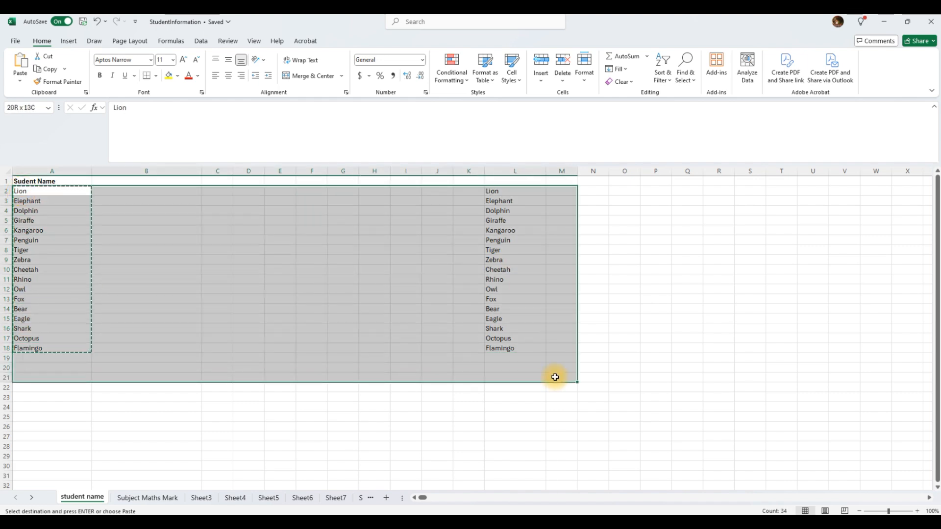
pyautogui.press('Delete')
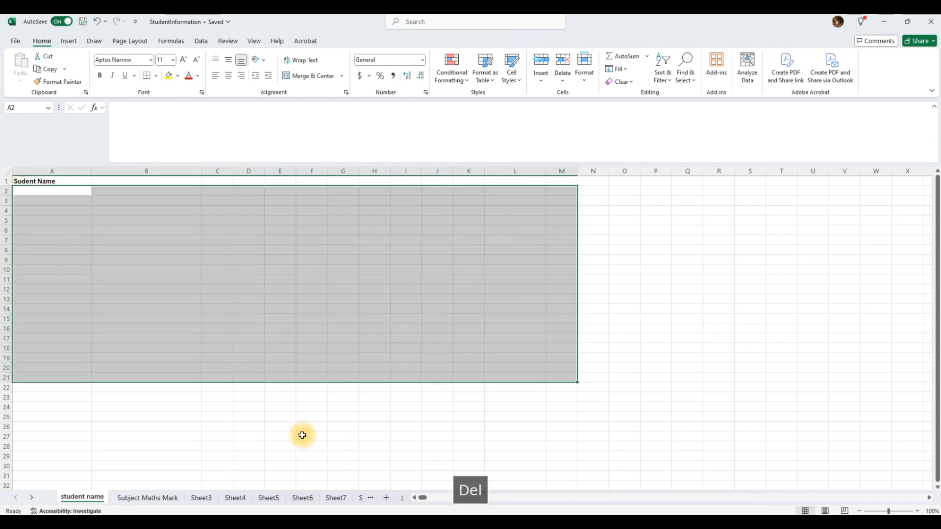
pyautogui.click(215, 290)
# Flip through the Subject Maths Mark sheet and Sheet3 to Sheet7.
pyautogui.scroll(-3, 137, 274)
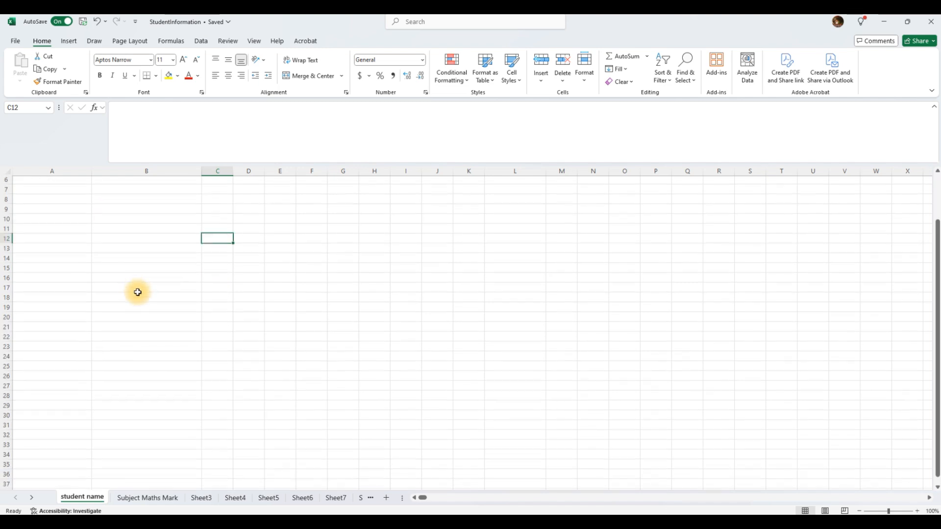
pyautogui.scroll(3, 138, 307)
pyautogui.click(148, 498)
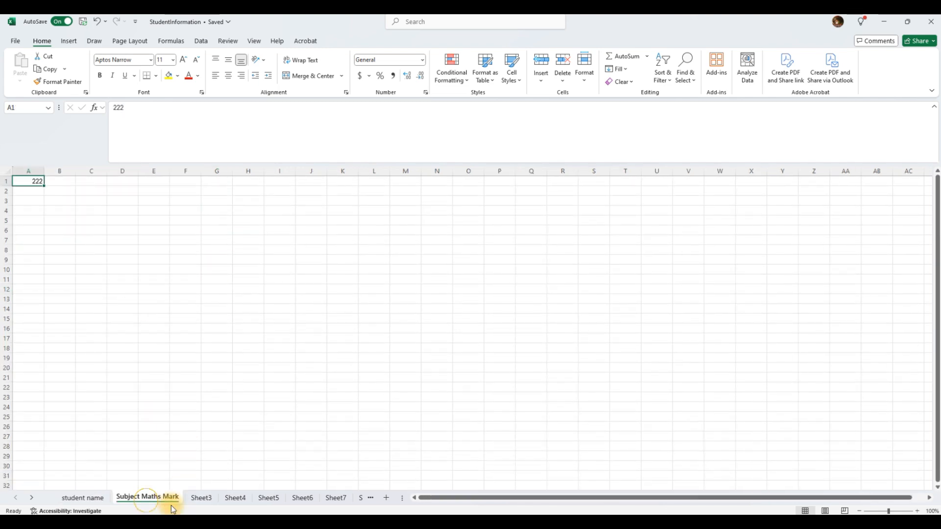
pyautogui.click(206, 499)
pyautogui.click(236, 499)
pyautogui.click(269, 498)
pyautogui.click(303, 498)
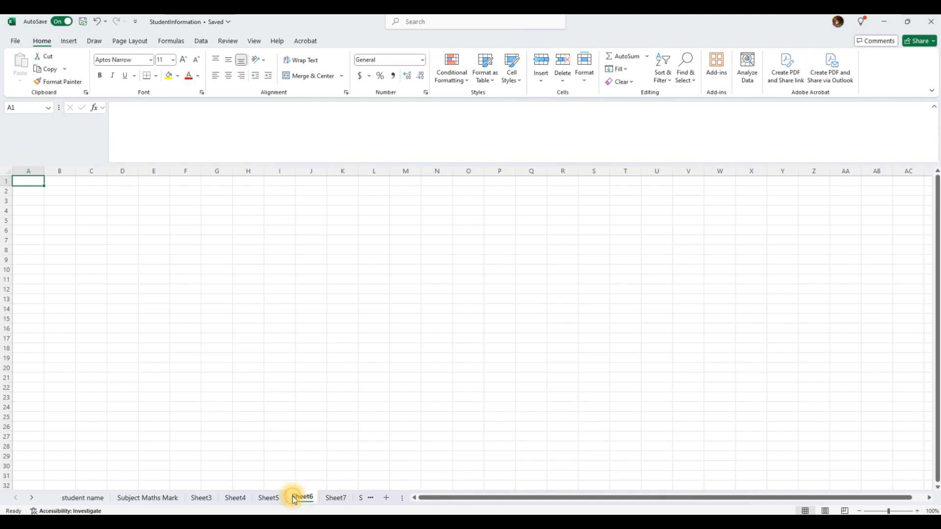
pyautogui.click(337, 500)
# Return to the student name sheet and step through the tabs again to Sheet5.
pyautogui.click(77, 498)
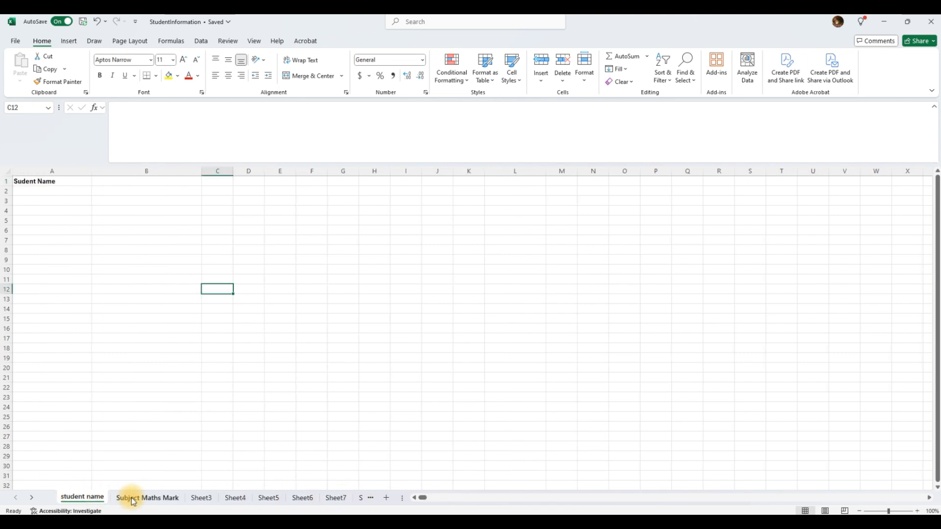
pyautogui.click(131, 499)
pyautogui.click(198, 498)
pyautogui.click(235, 500)
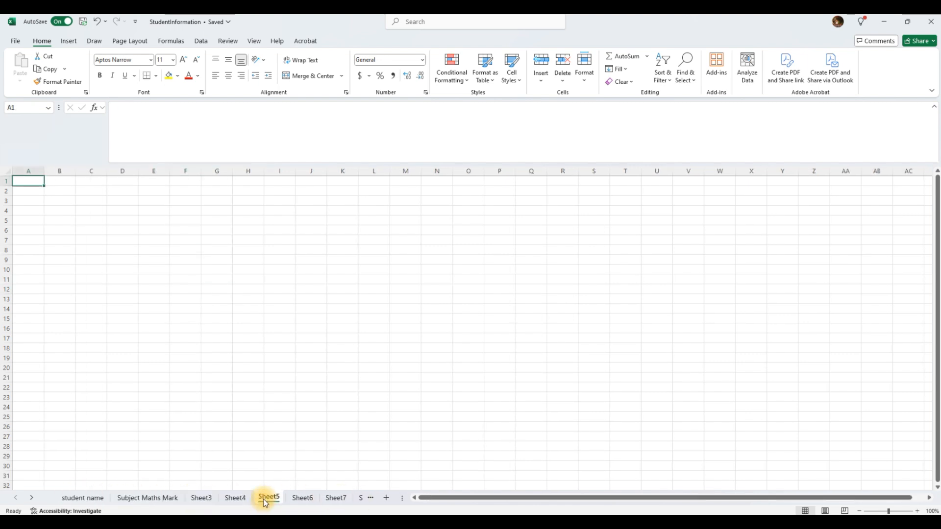
pyautogui.click(268, 499)
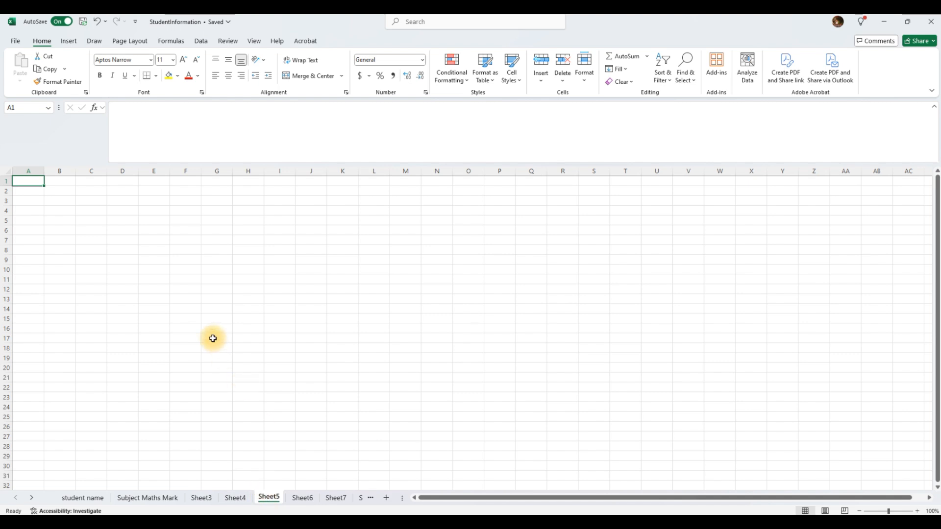